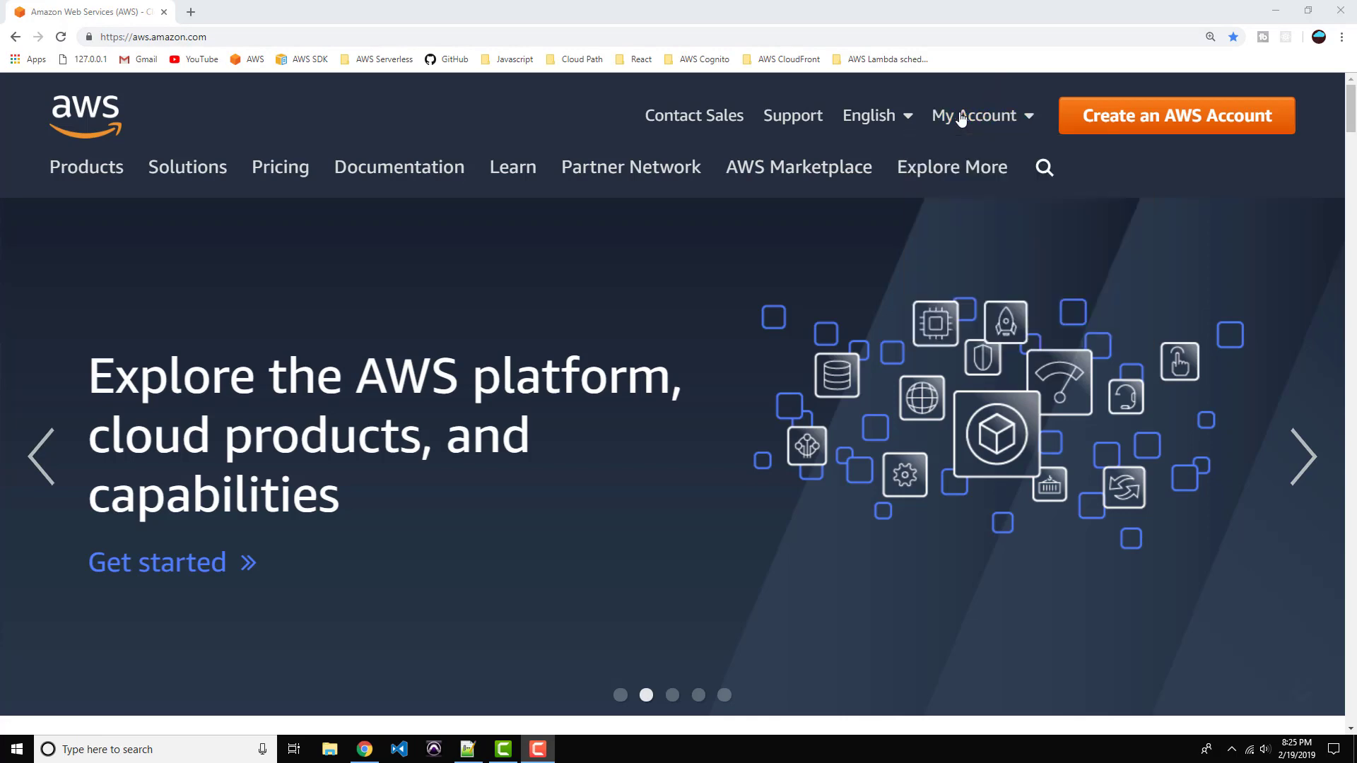
- Open the AWS Management Console from the account options and go to the IAM service
left_click(975, 116)
left_click(995, 171)
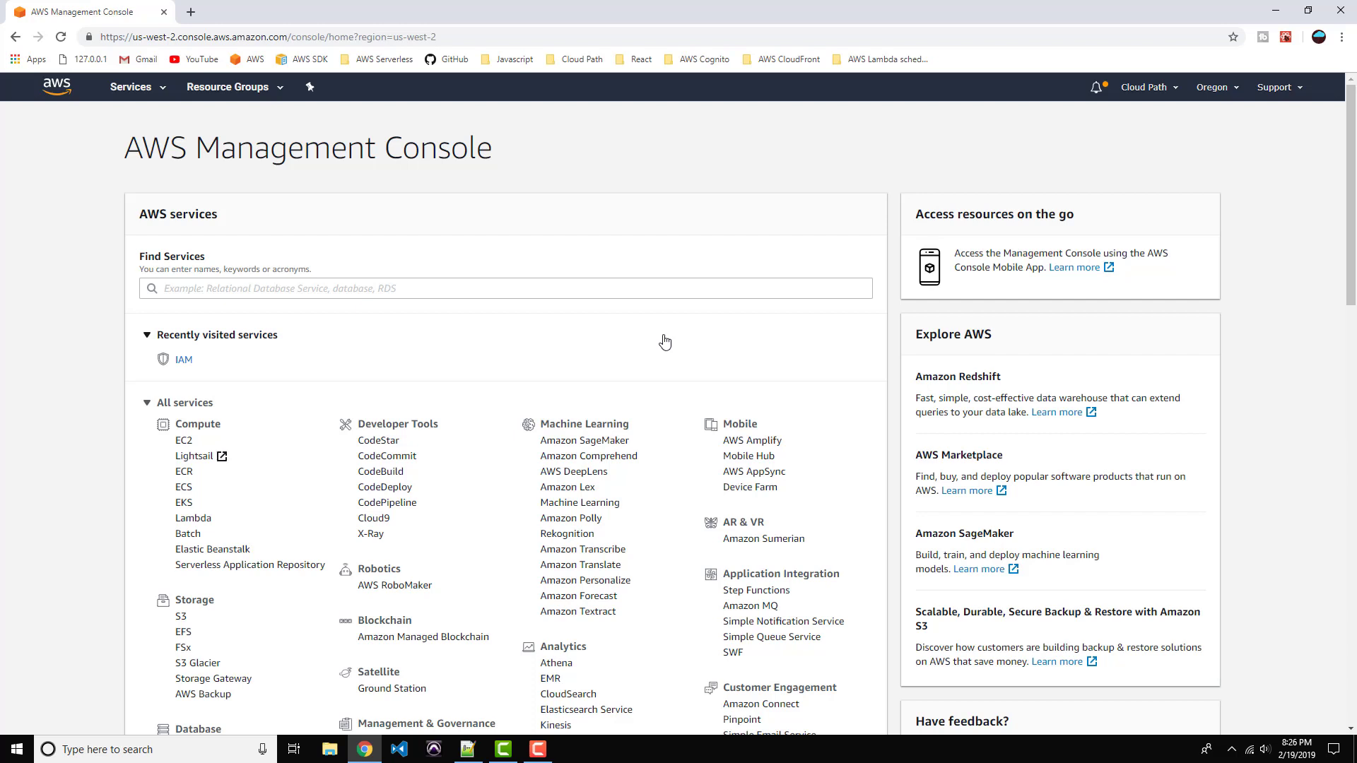
left_click(320, 284)
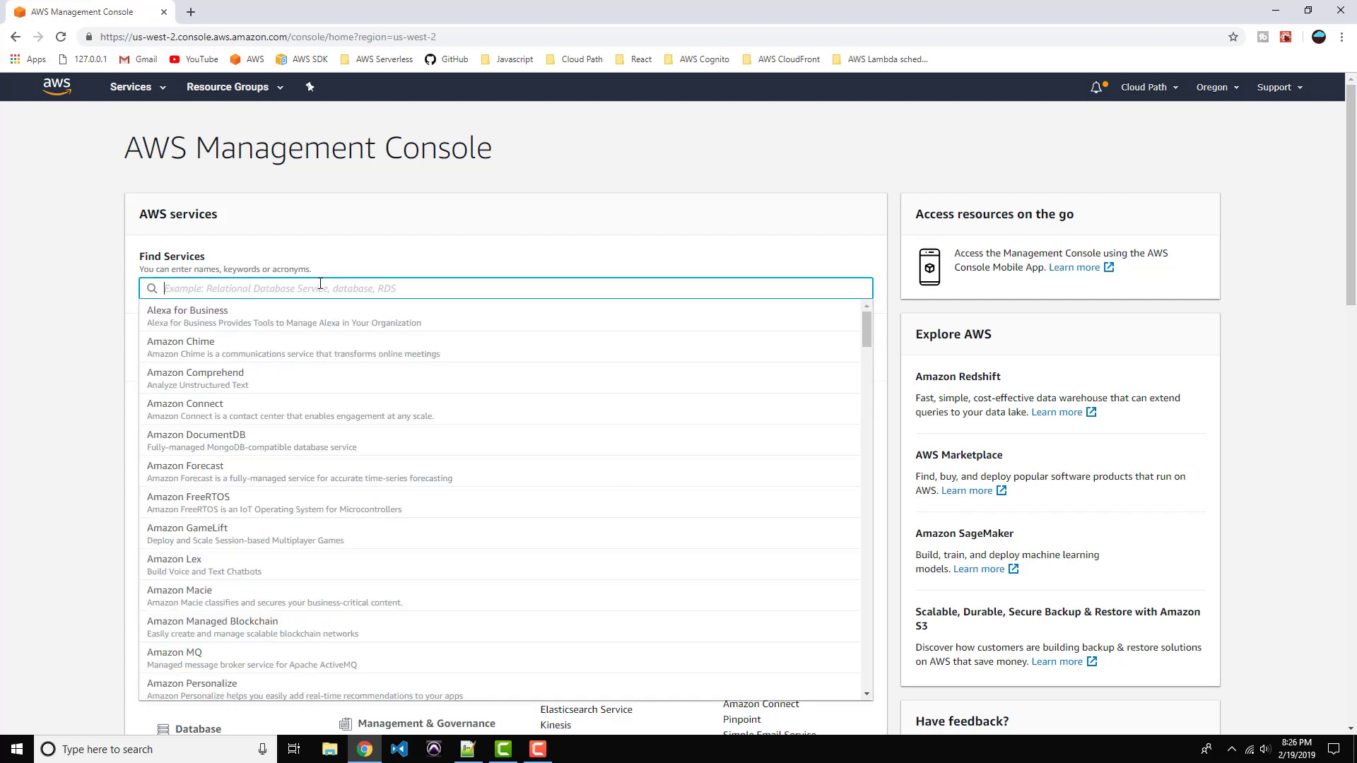
type("IAM")
left_click(225, 324)
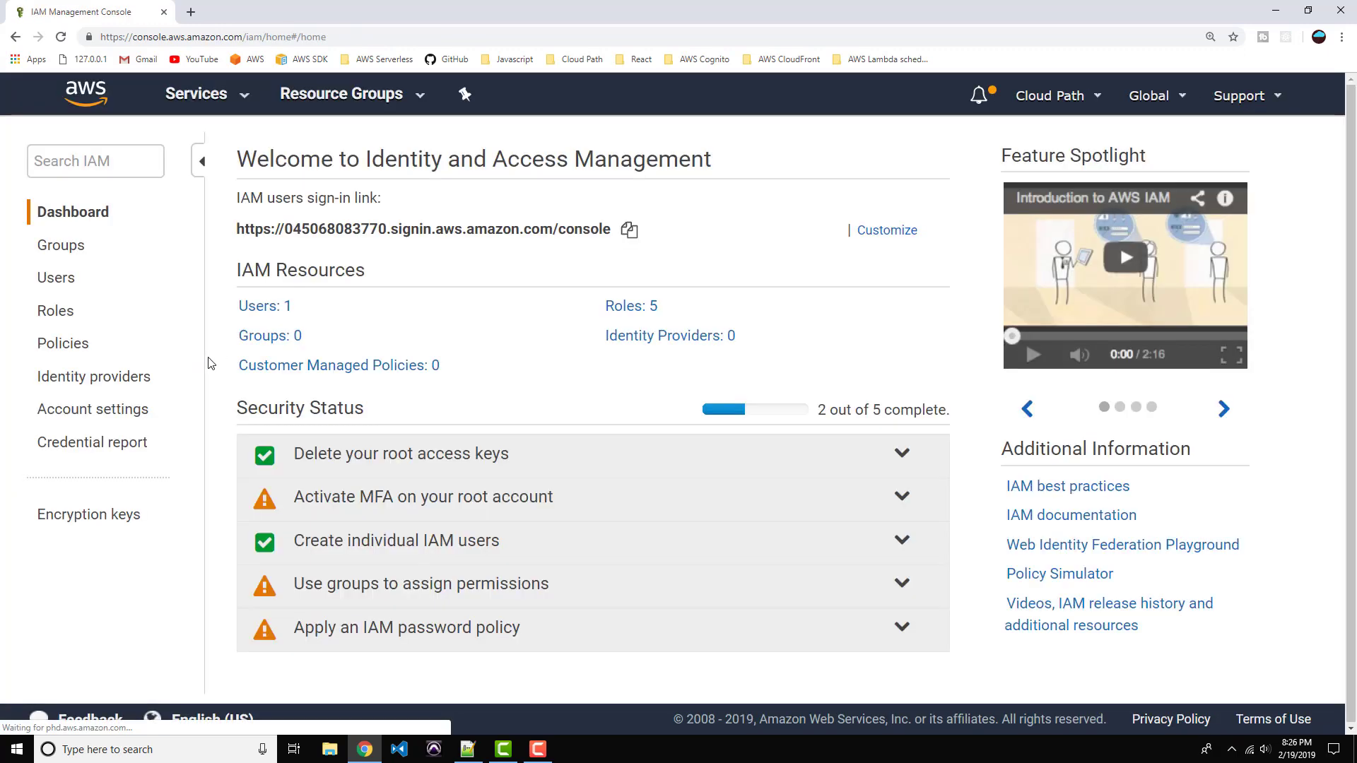
- Start a new IAM role for an AWS service, with Lambda as the service that uses it
left_click(64, 315)
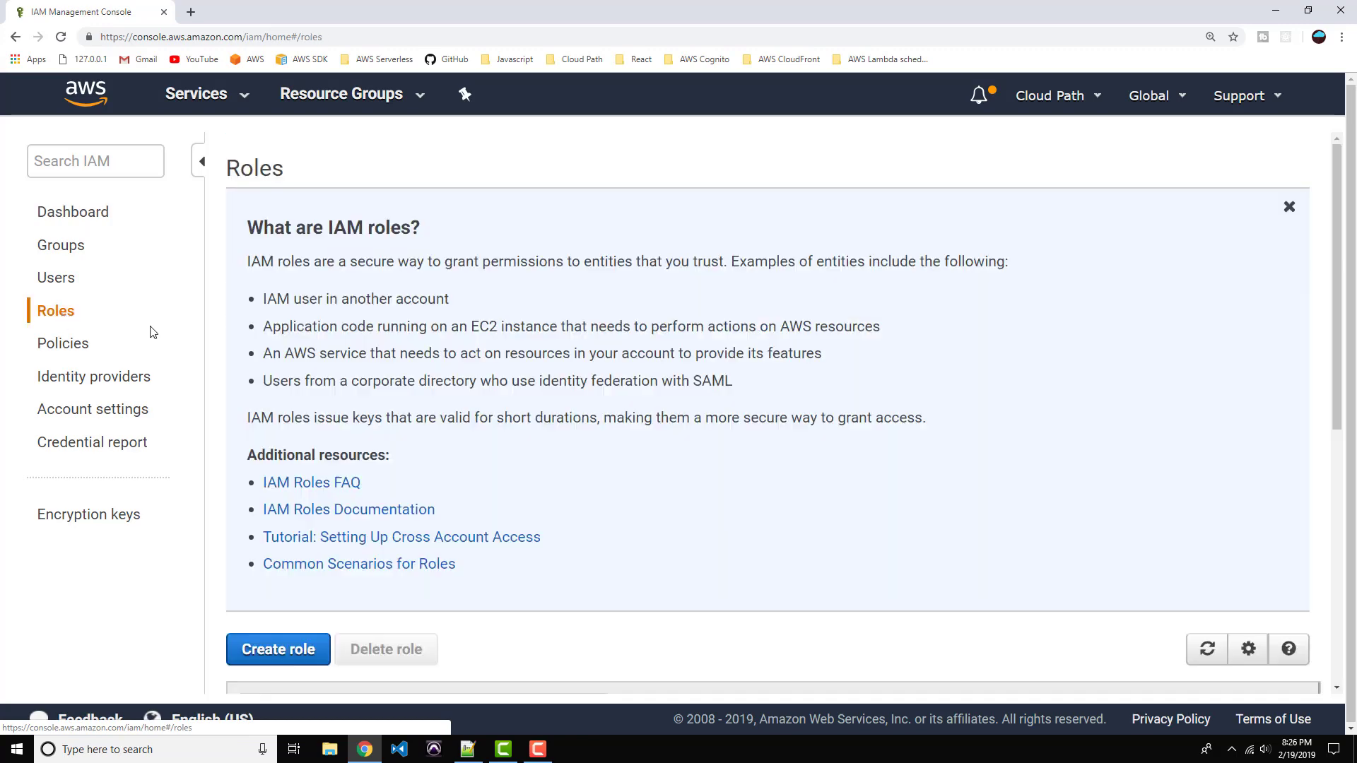
left_click(286, 652)
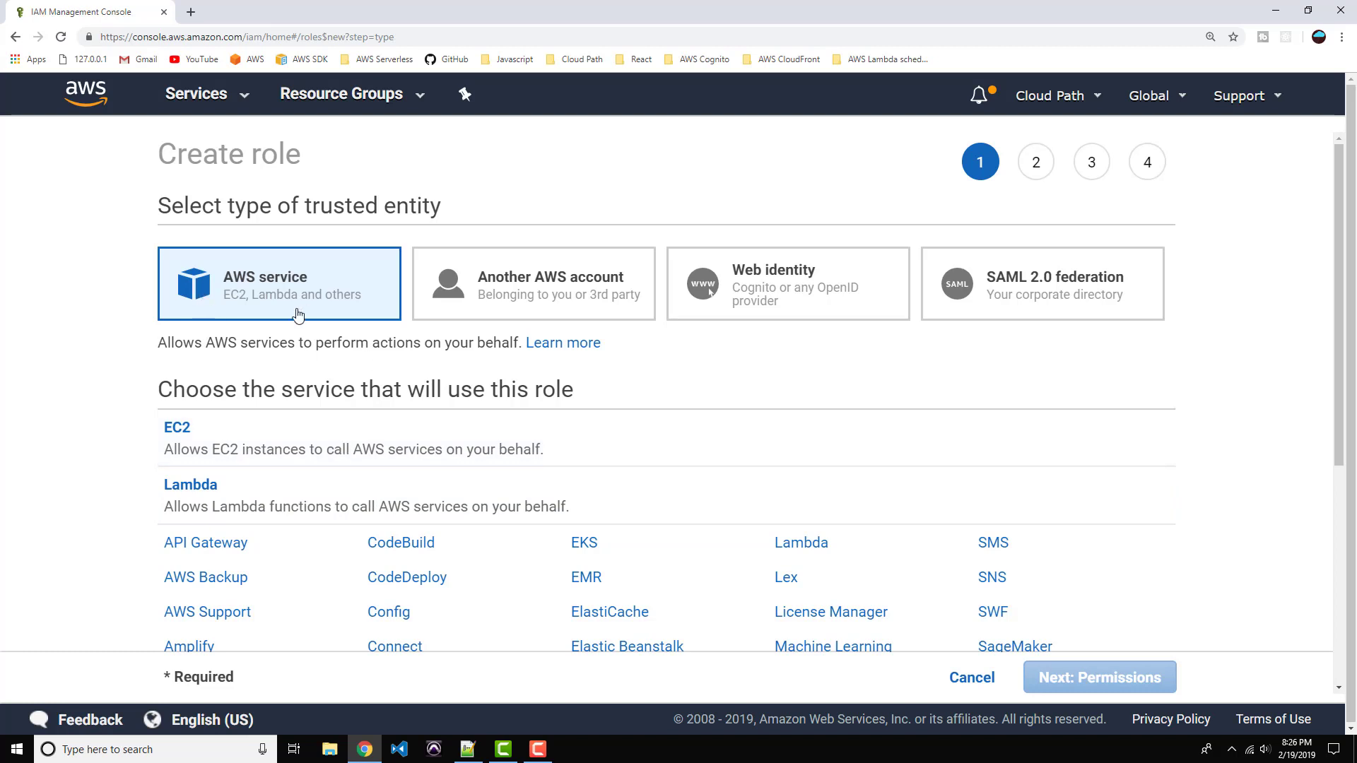
left_click(206, 493)
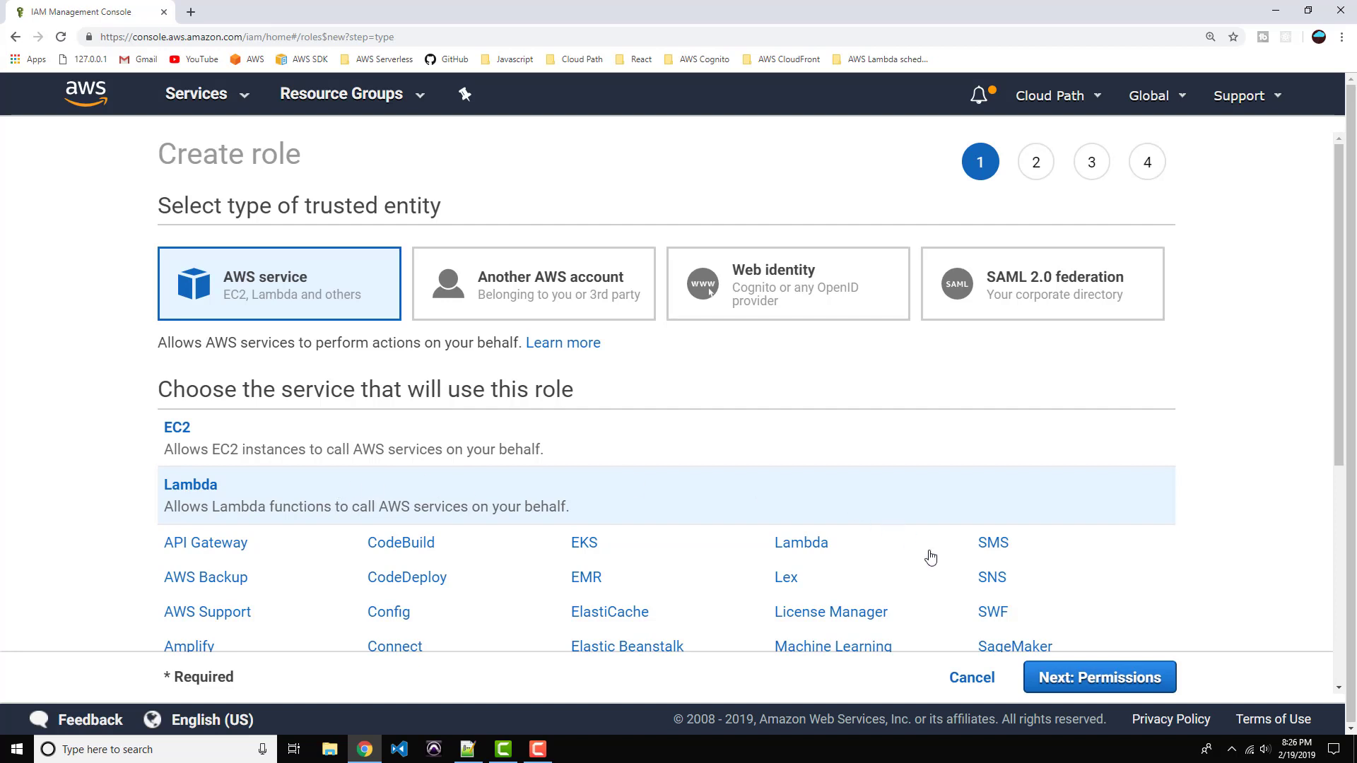
left_click(1093, 680)
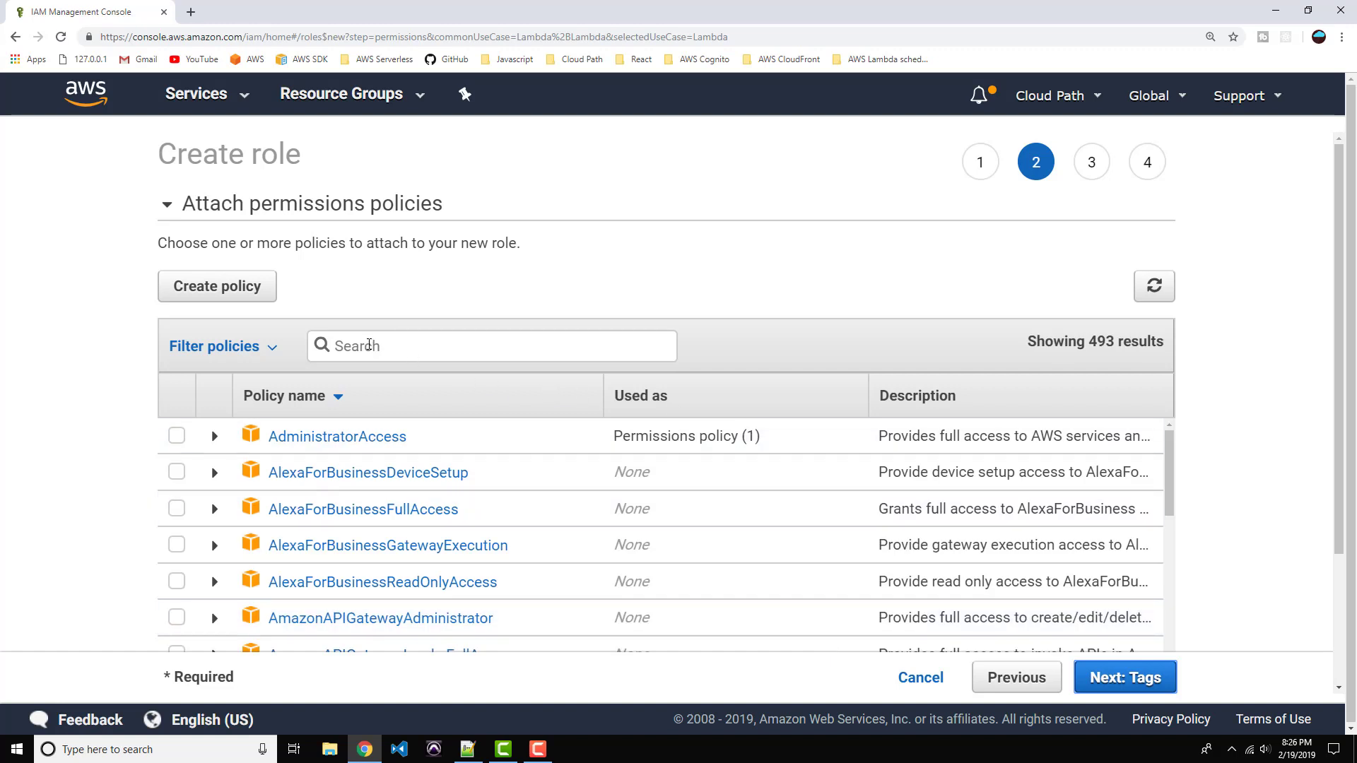
- Find policies matching AWSLamb, attach AWSLambdaBasicExecutionRole to the role, and continue to the review without adding tags
left_click(368, 344)
type("AWS")
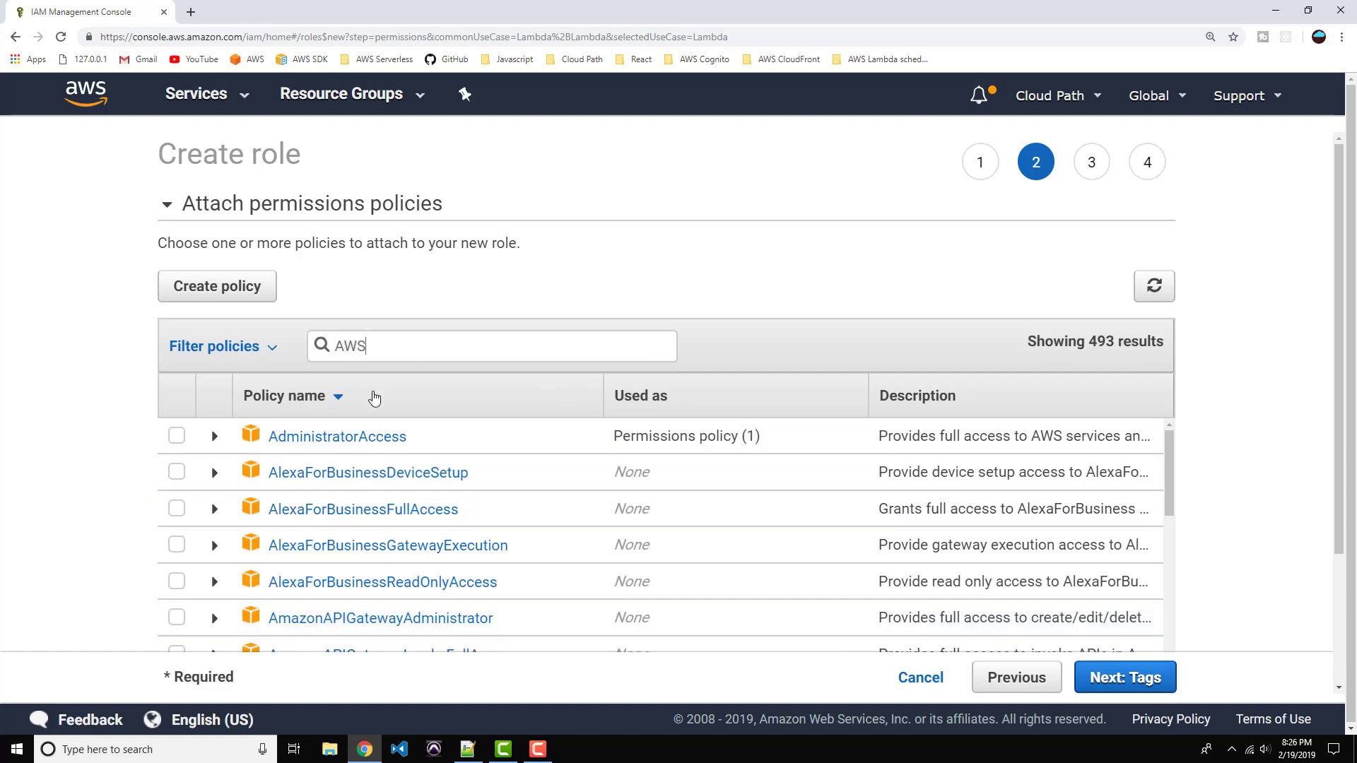
type("Lamb")
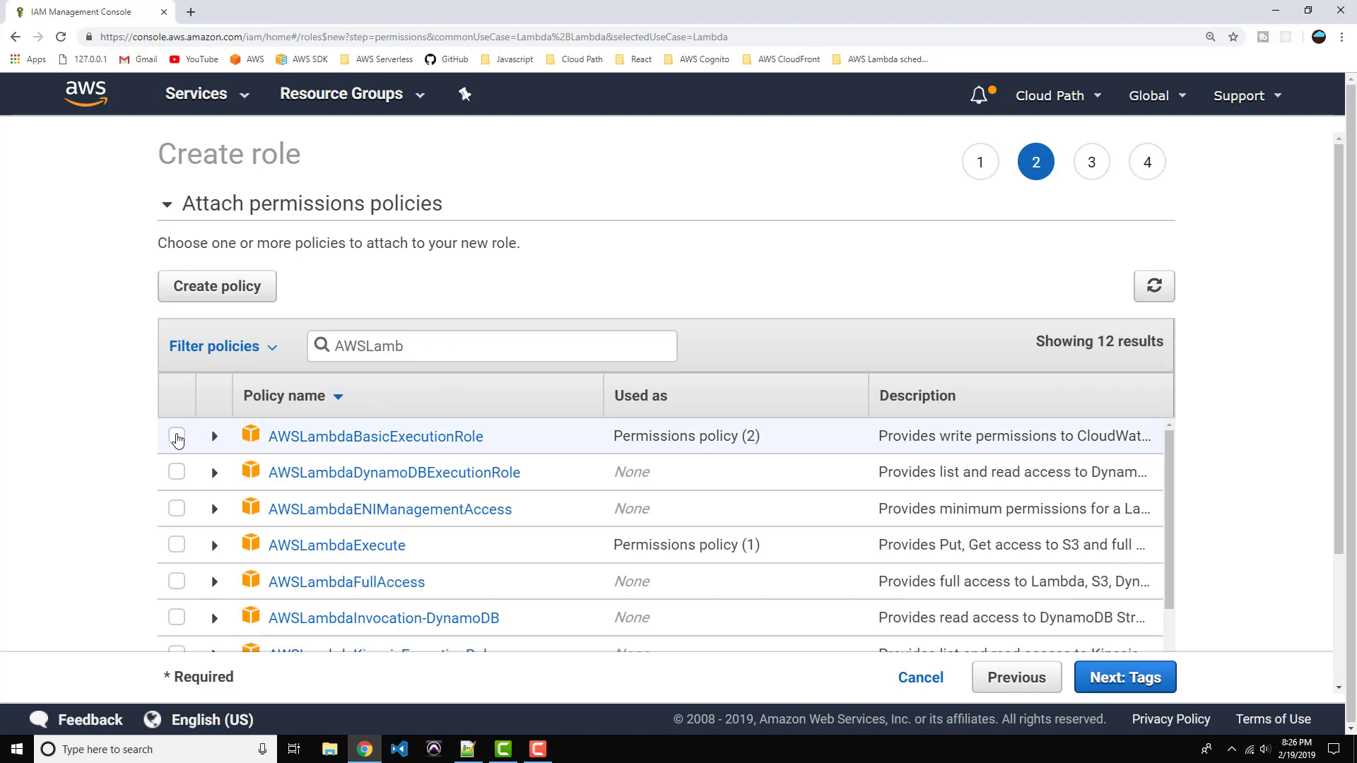
left_click(177, 435)
left_click(215, 438)
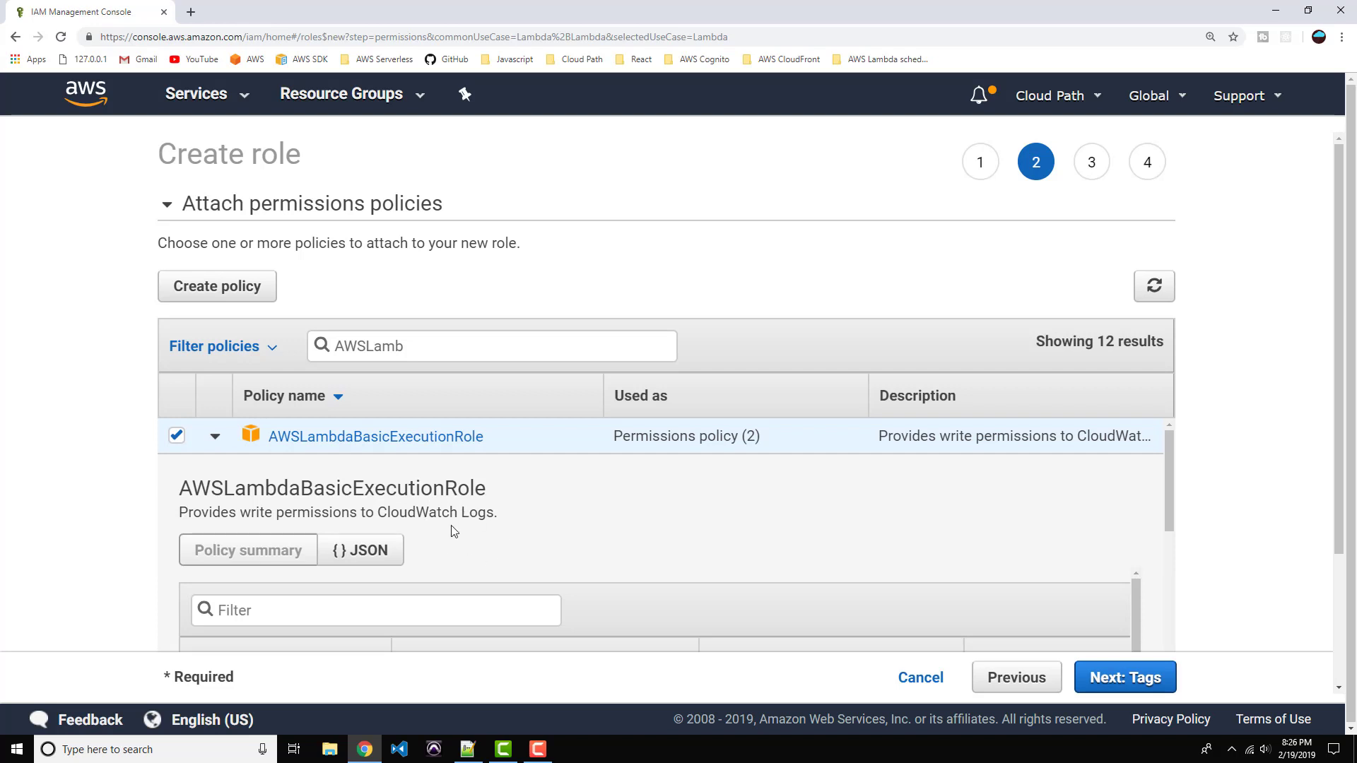
left_click(1131, 680)
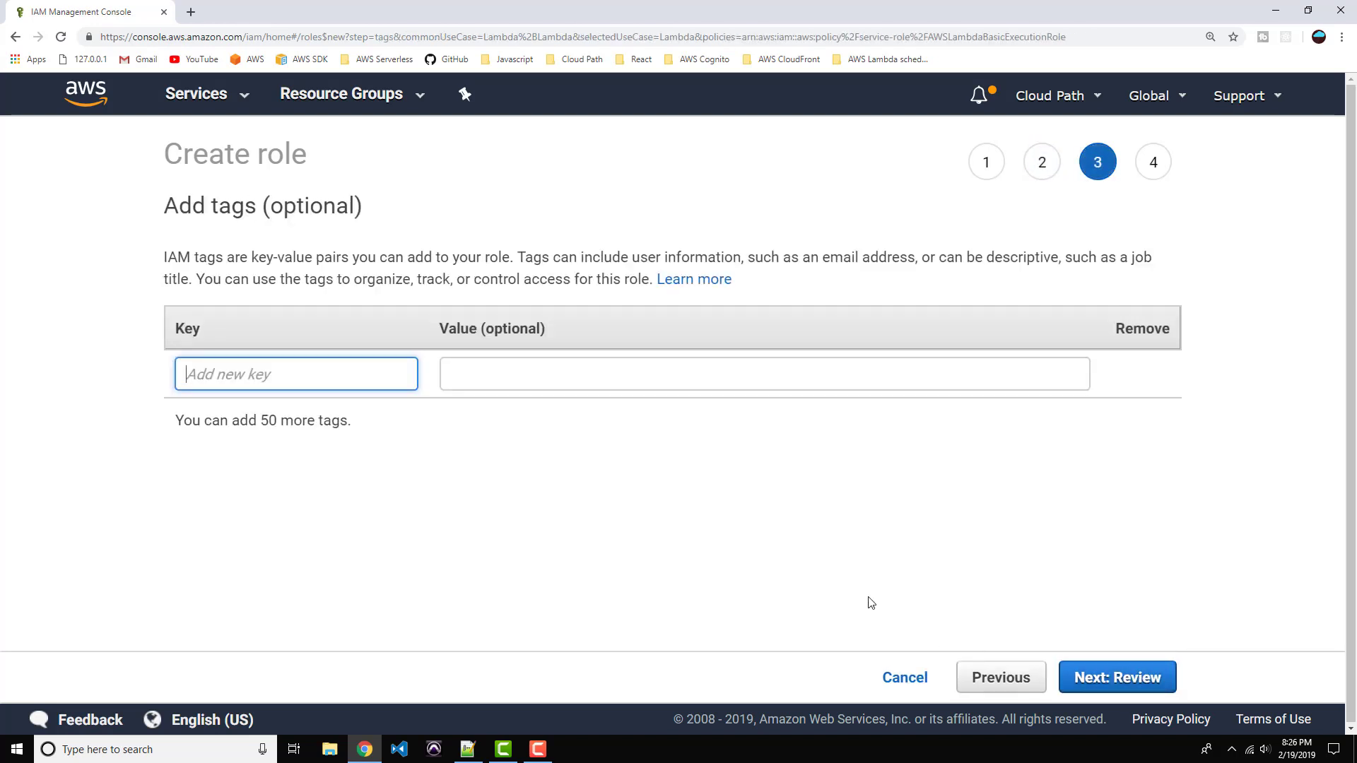
left_click(1111, 680)
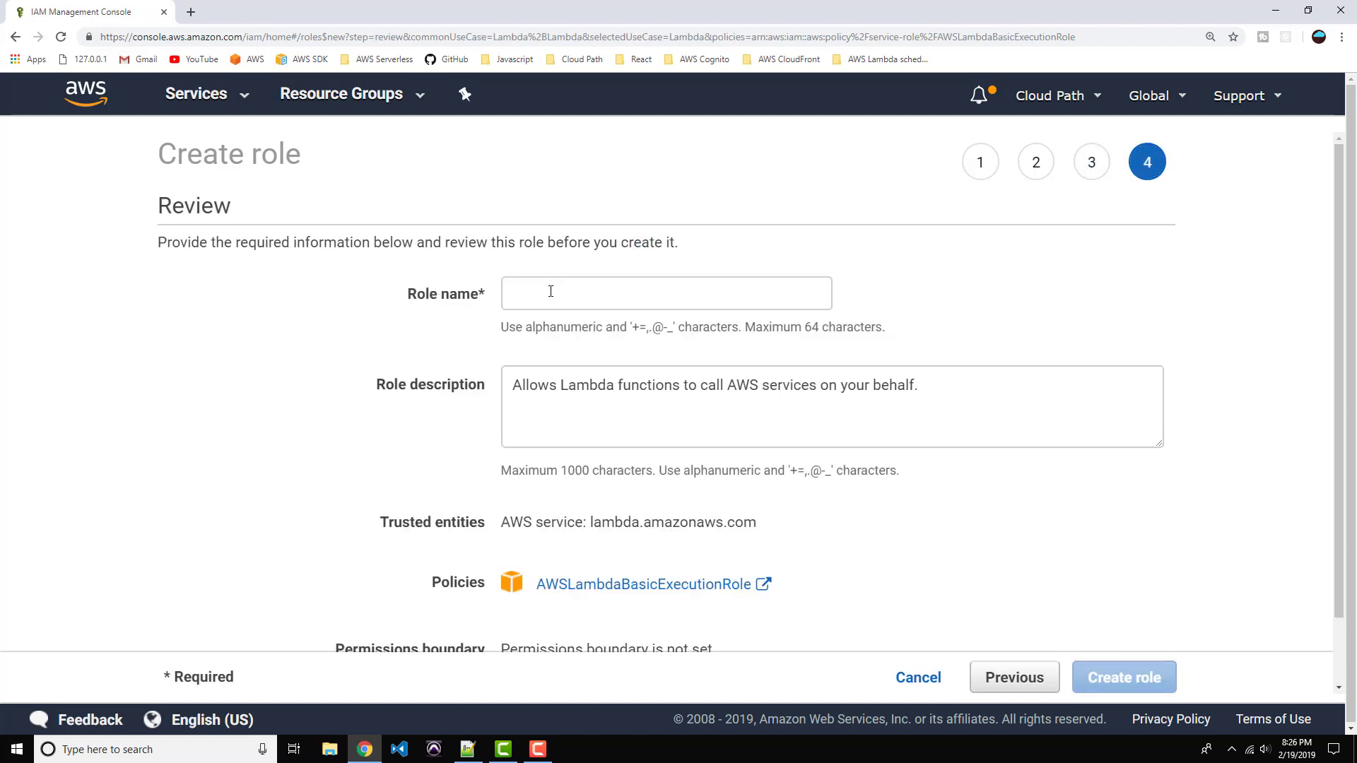
- Name the role hello-world-lambda-role and create it
left_click(550, 291)
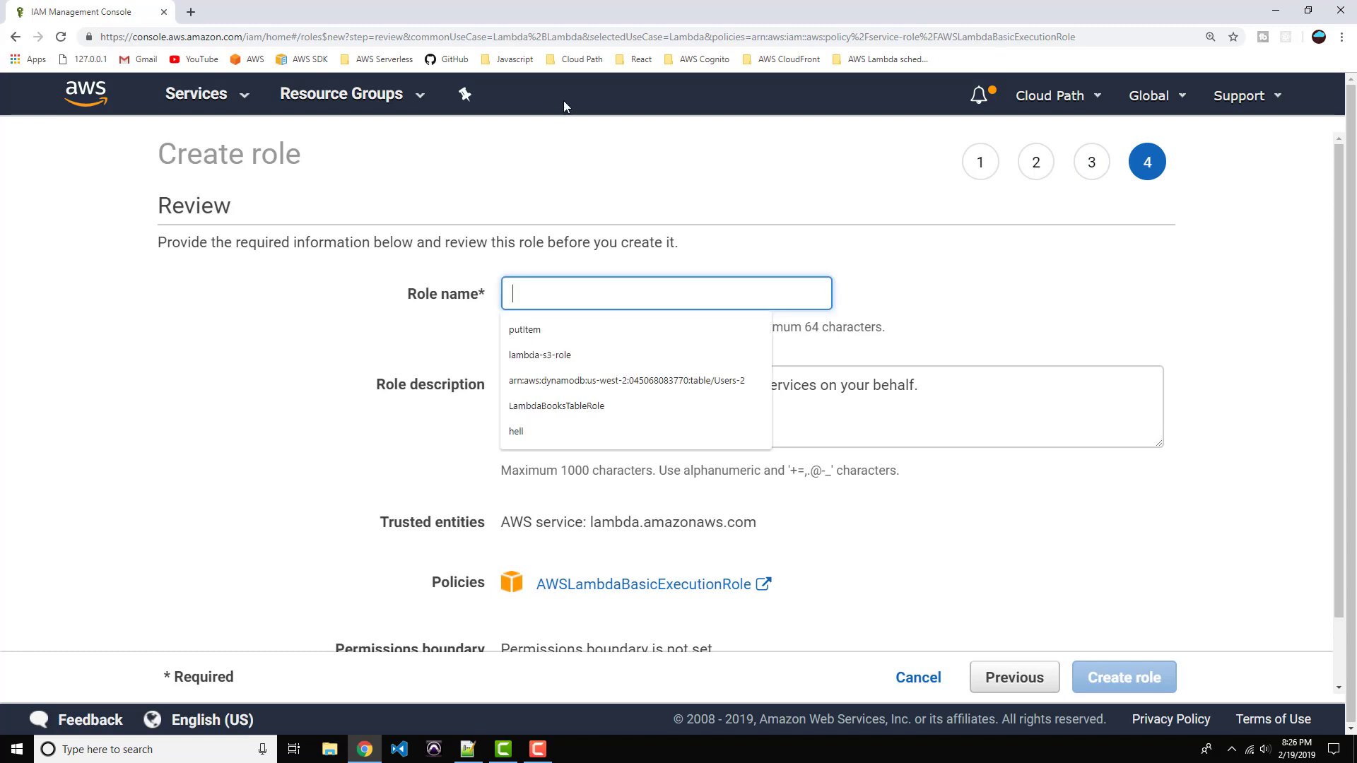
type("hello-worl")
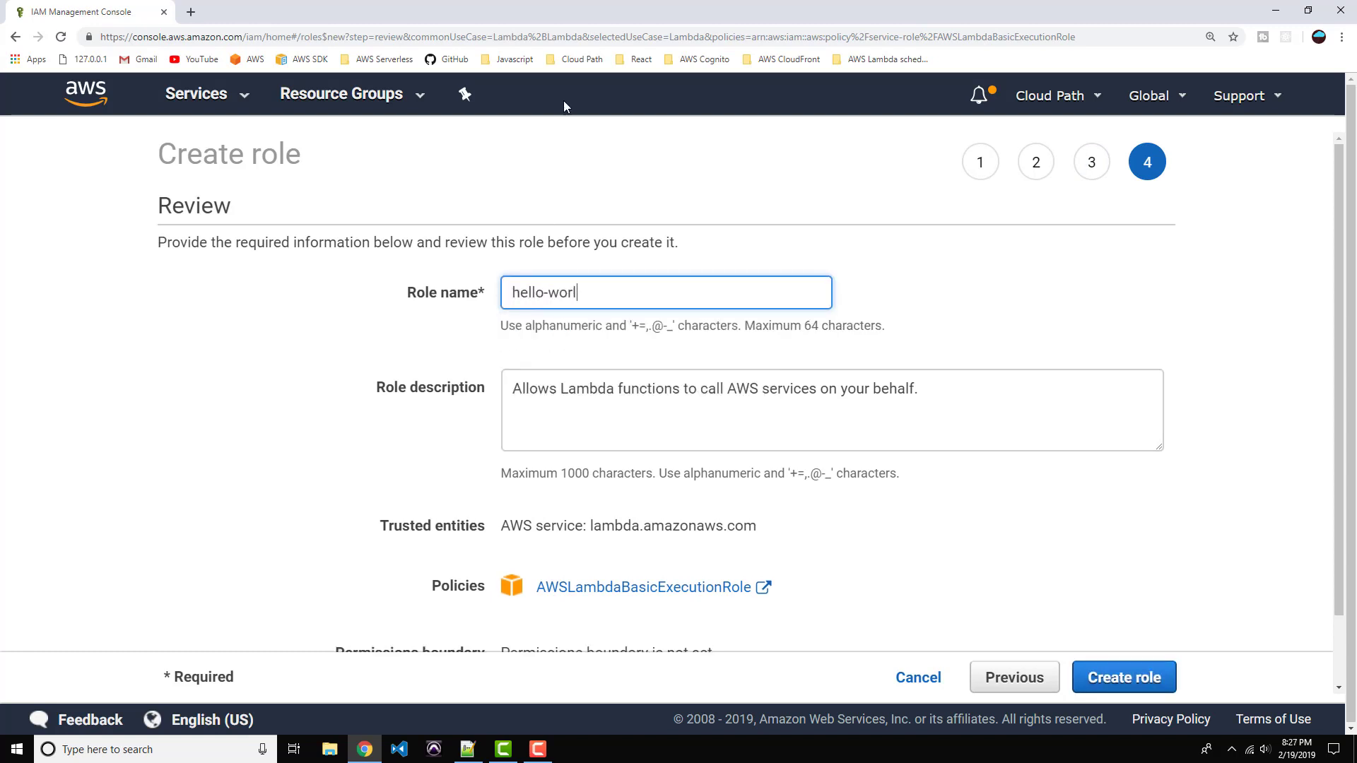
type("d-lambda-role")
scroll(647, 410, "down", 1)
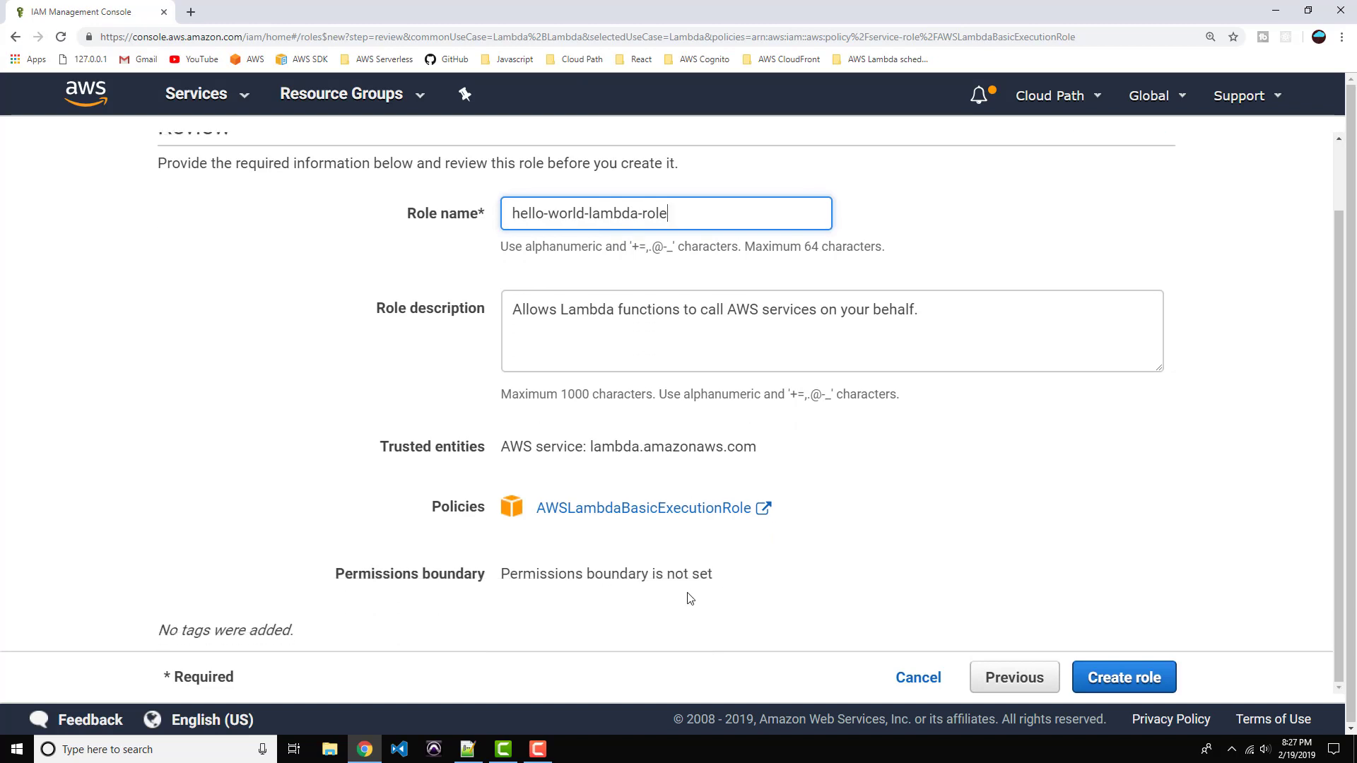
left_click(1123, 678)
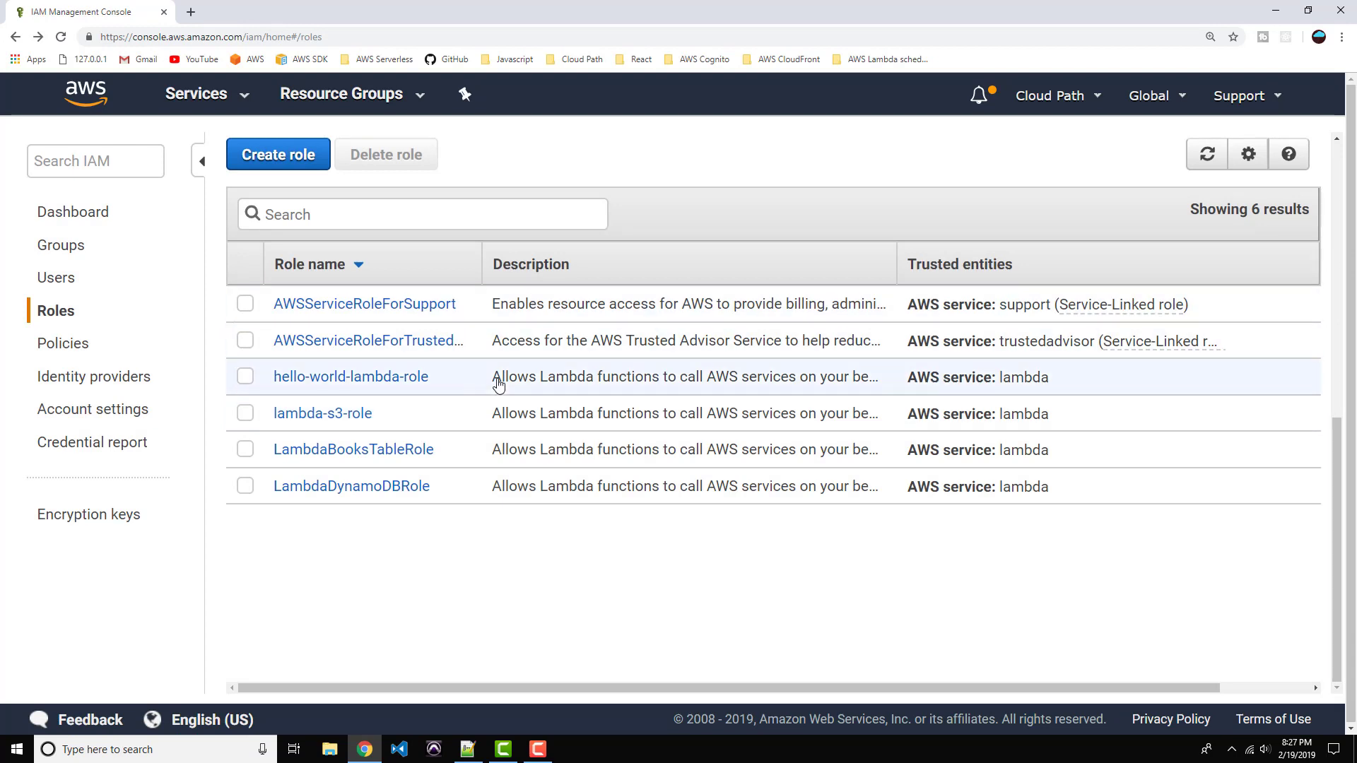
- Go to the Lambda service and start creating a new function
left_click(197, 97)
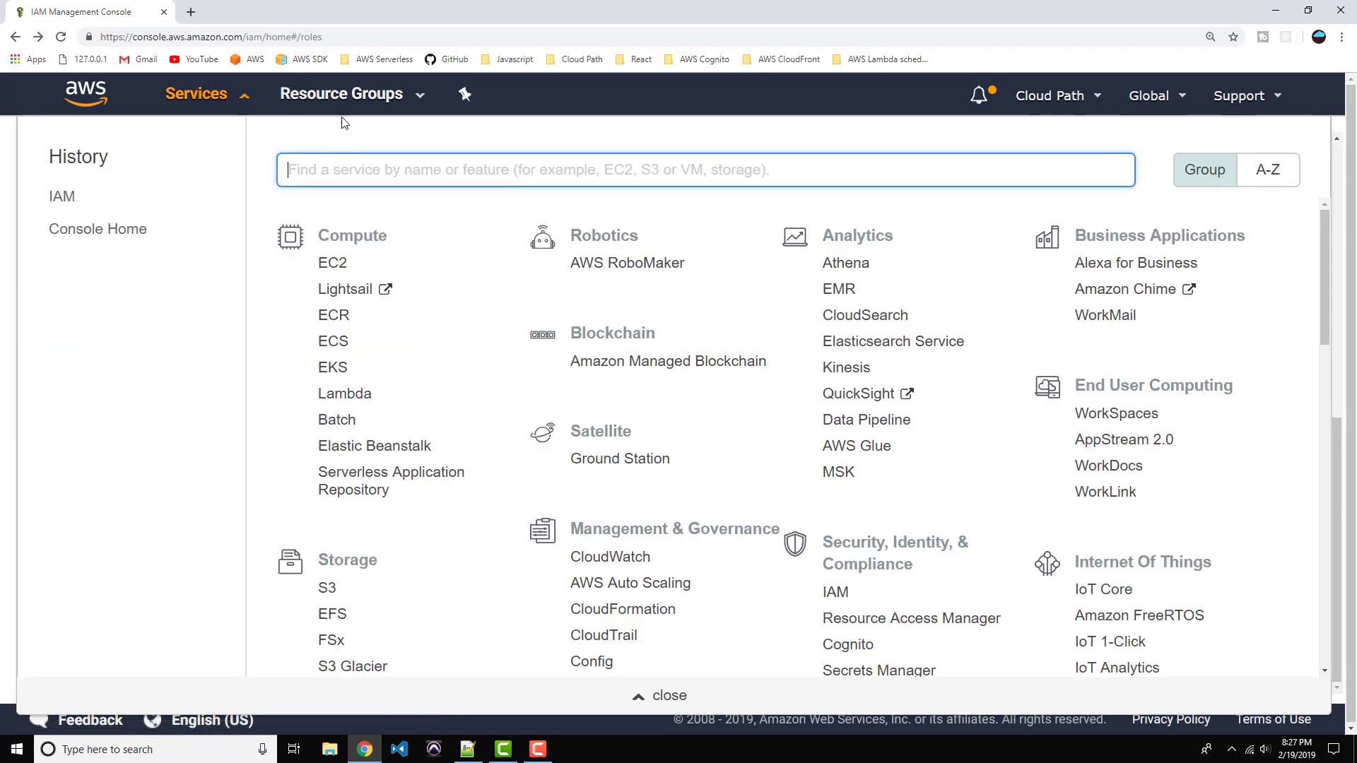
type("Lambda")
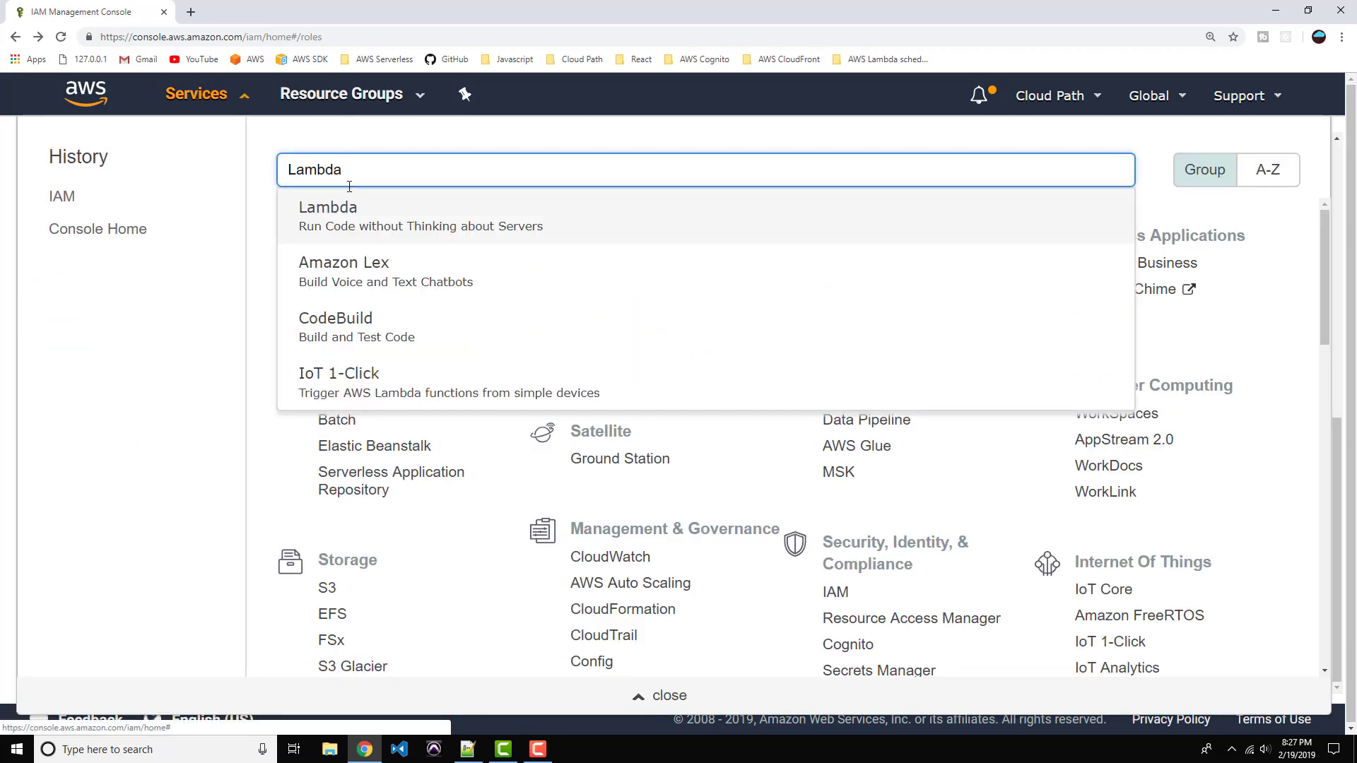
left_click(315, 209)
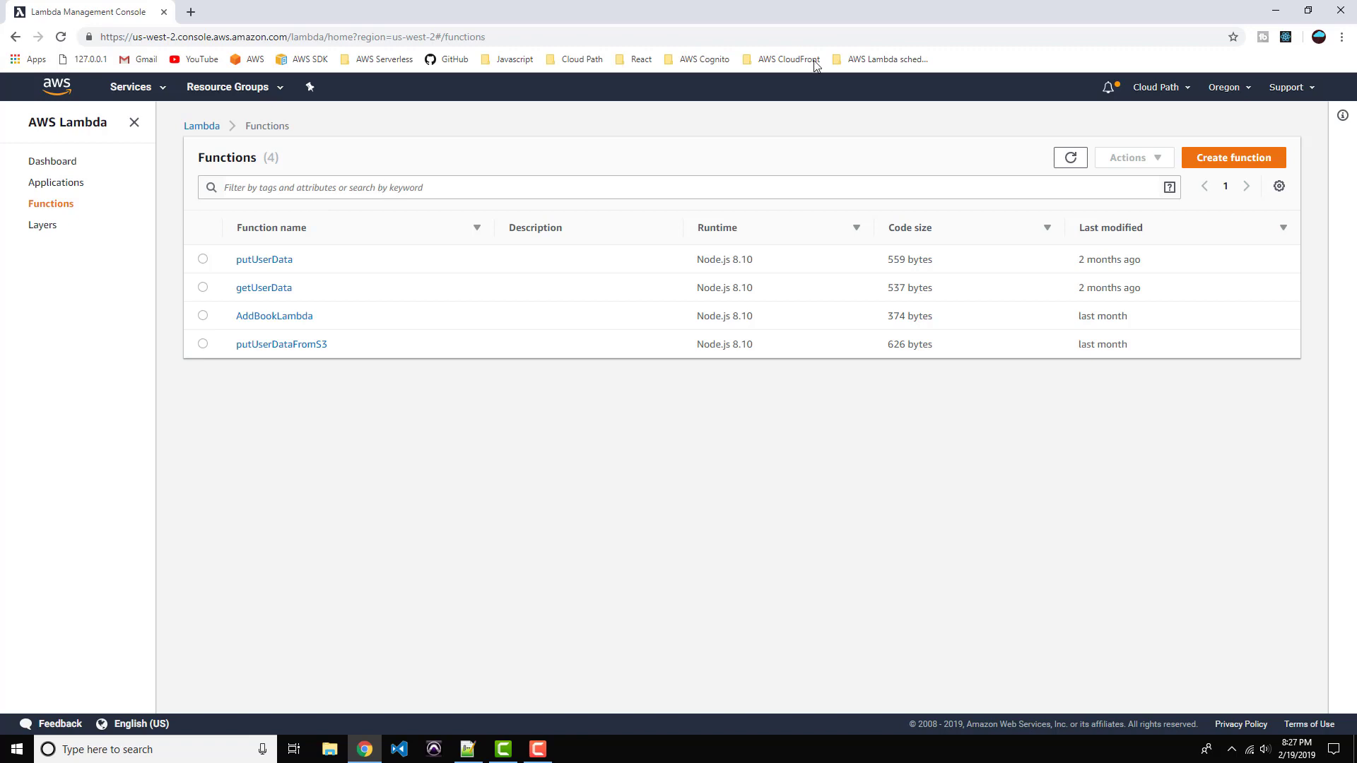
left_click(1221, 163)
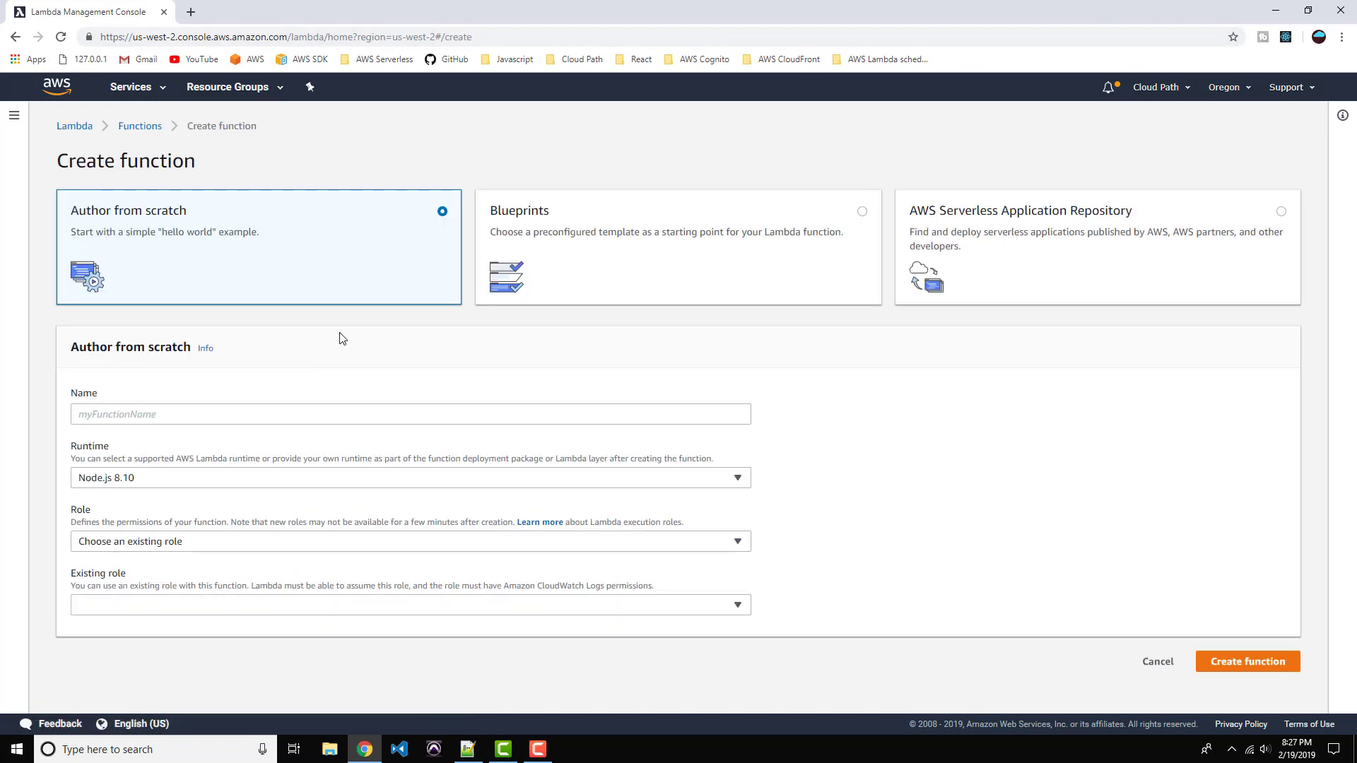
- Filter the blueprints by the keyword hello-world and configure the function from the nodejs hello-world blueprint
left_click(662, 255)
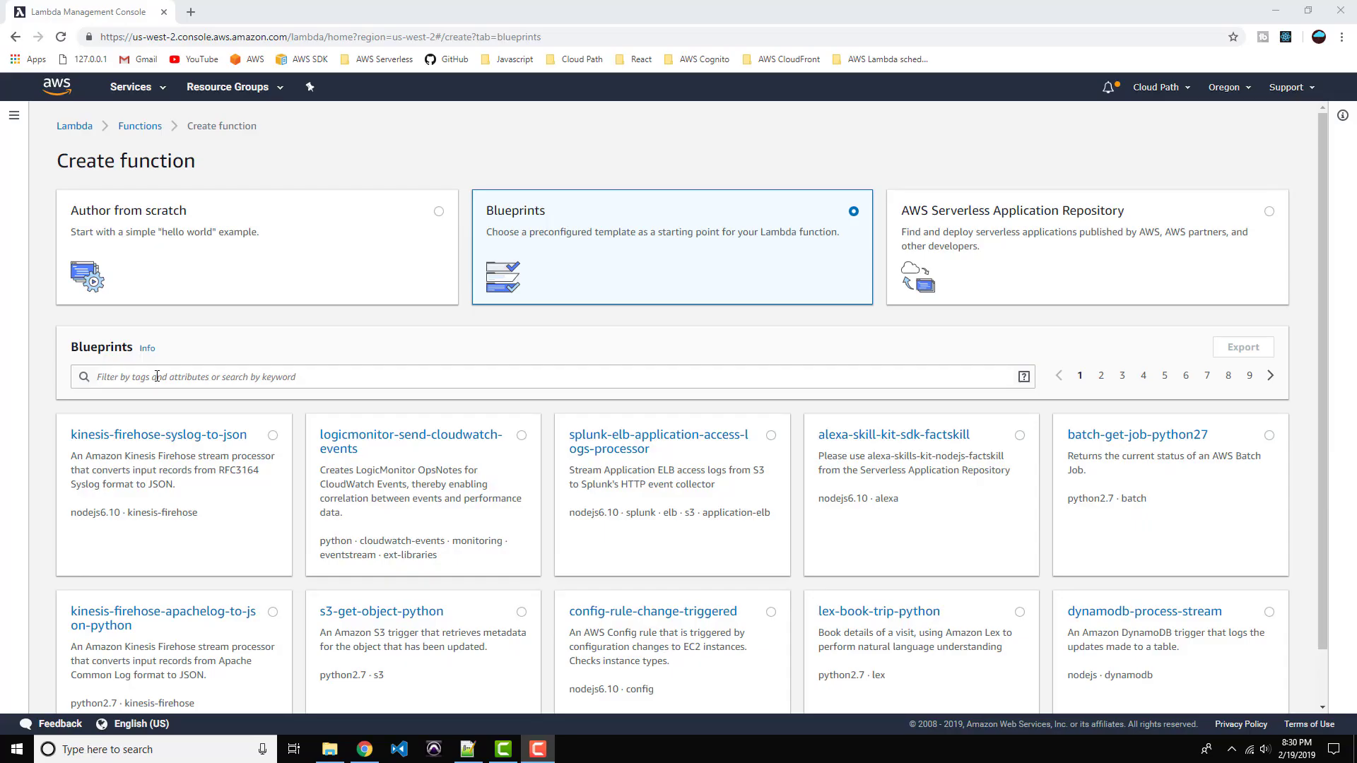
left_click(157, 376)
type("hello-world")
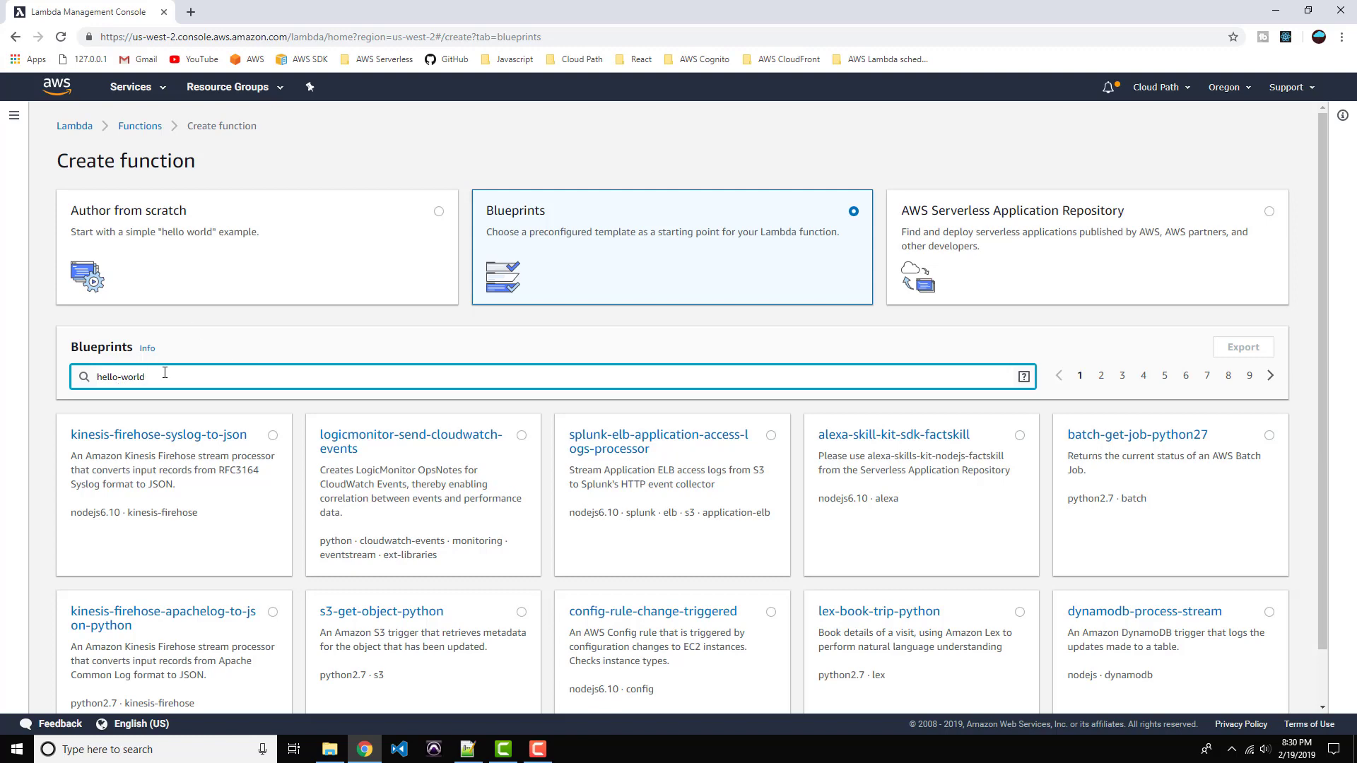
key("Return")
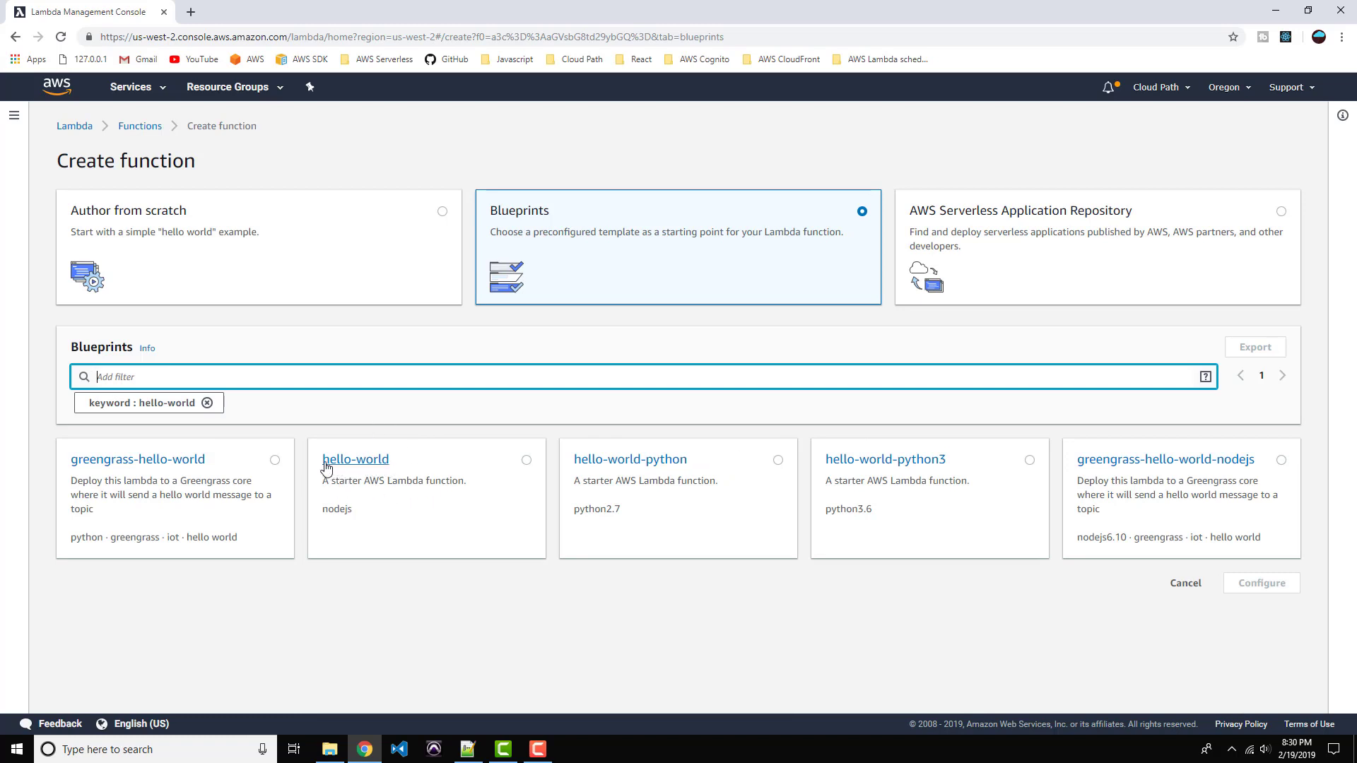
left_click(409, 495)
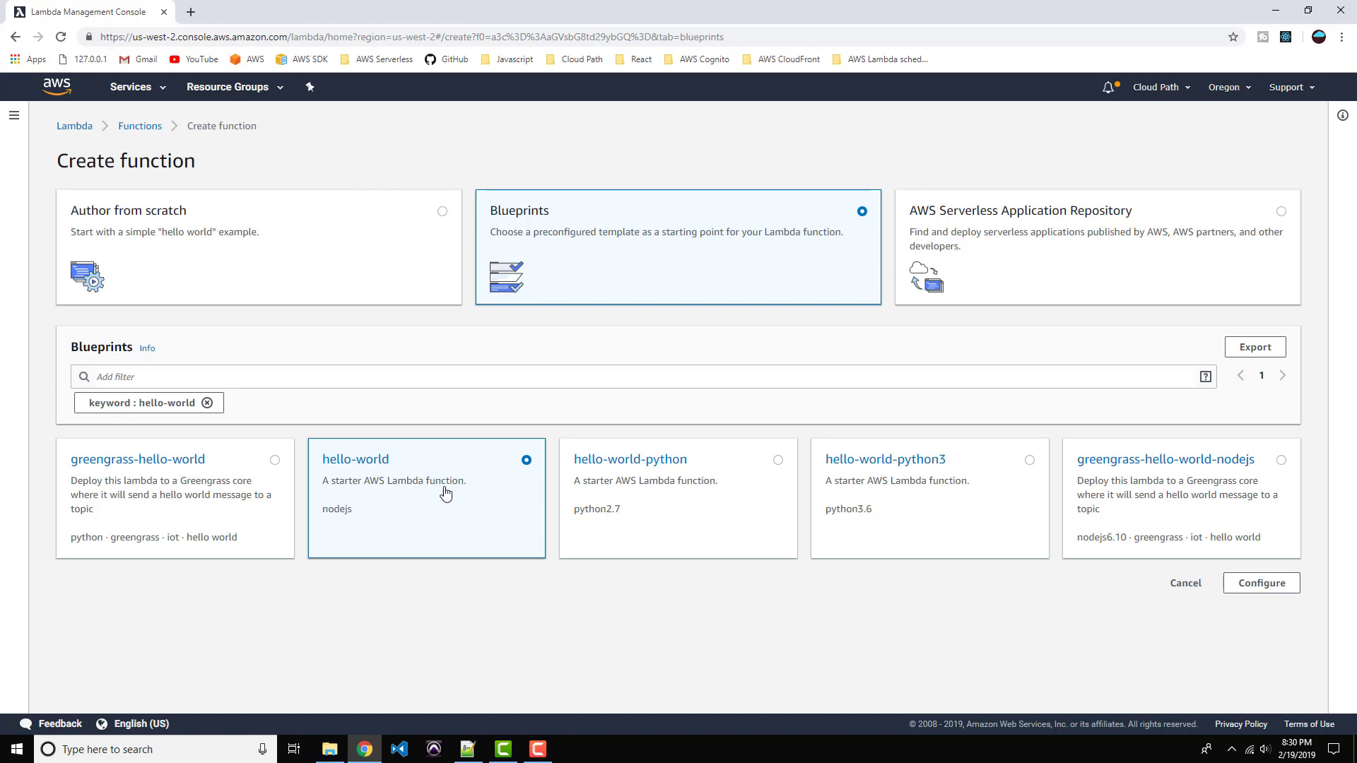
left_click(1278, 592)
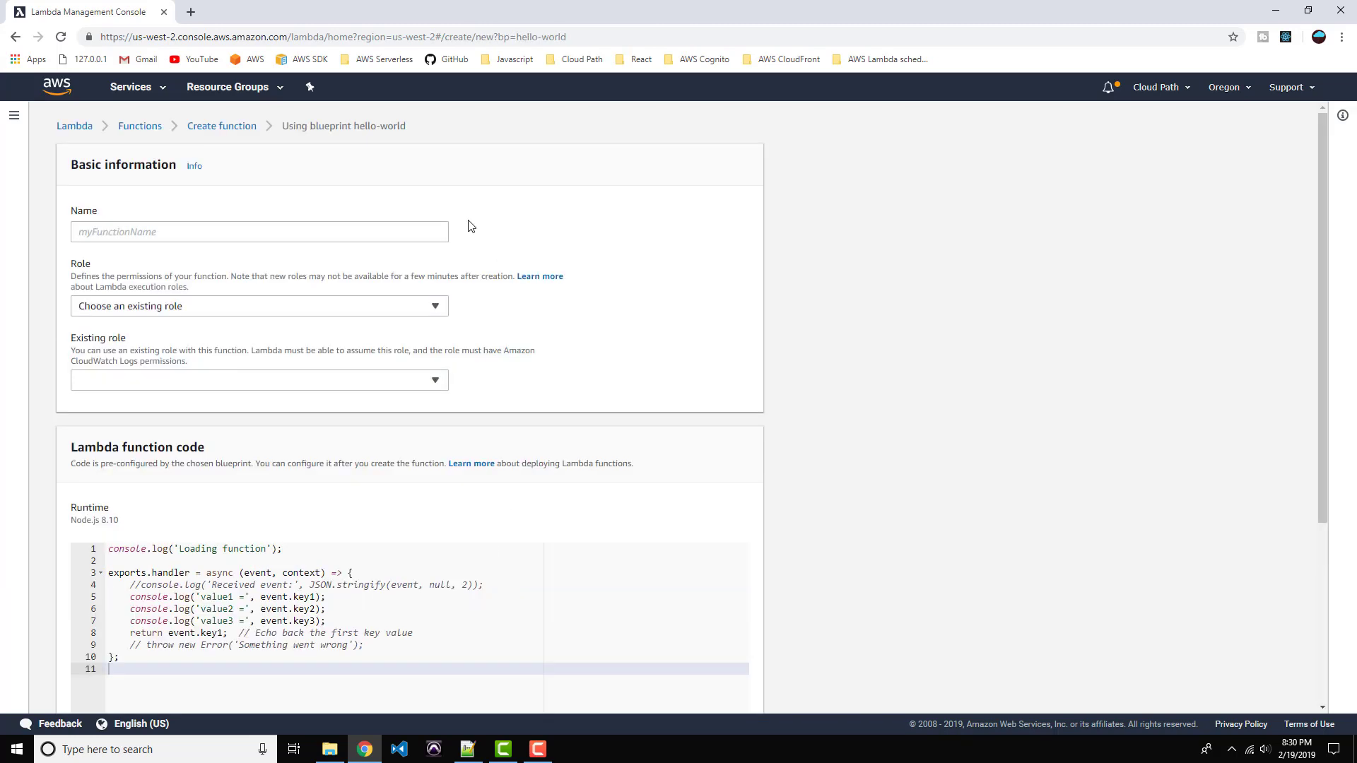
- Name the function hello-world-lambda, assign the existing role hello-world-lambda-role, and create the function
left_click(140, 235)
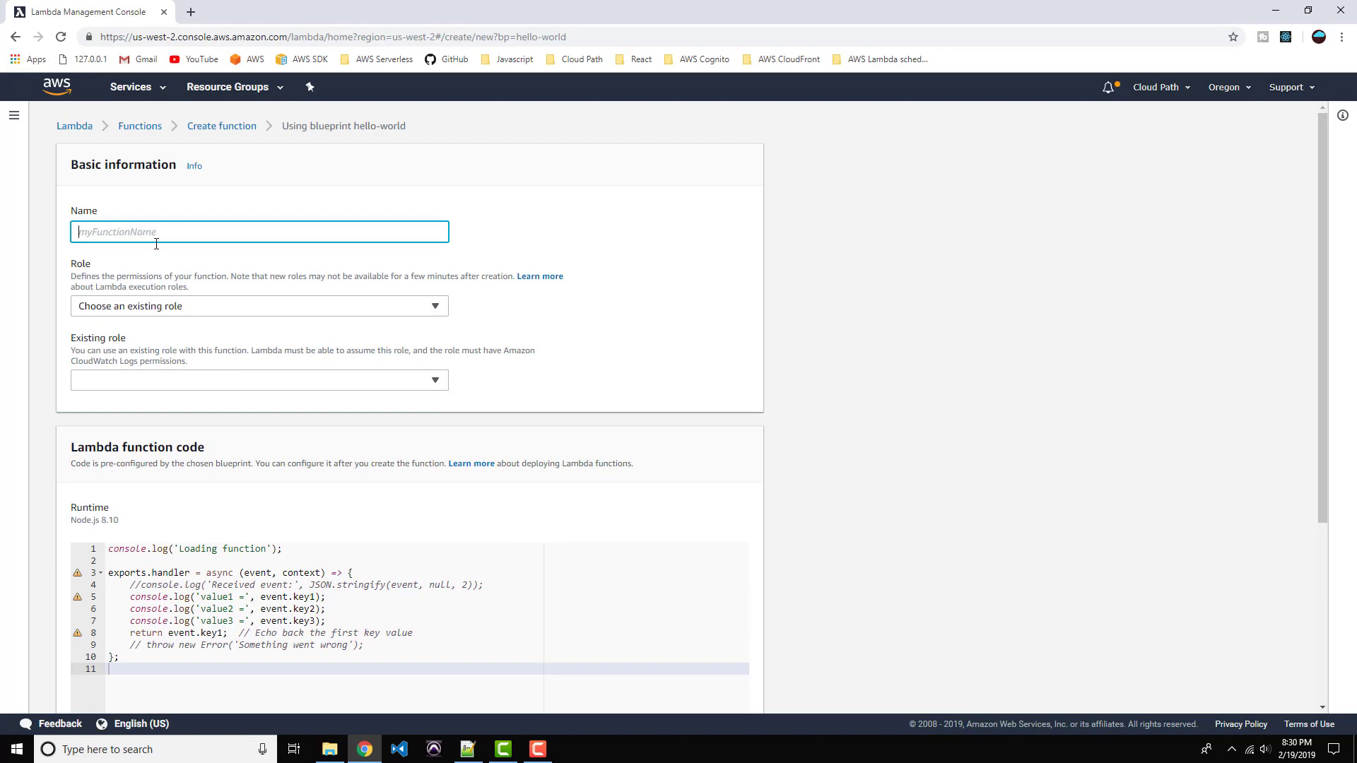
type("hello-world-lambda")
left_click(169, 384)
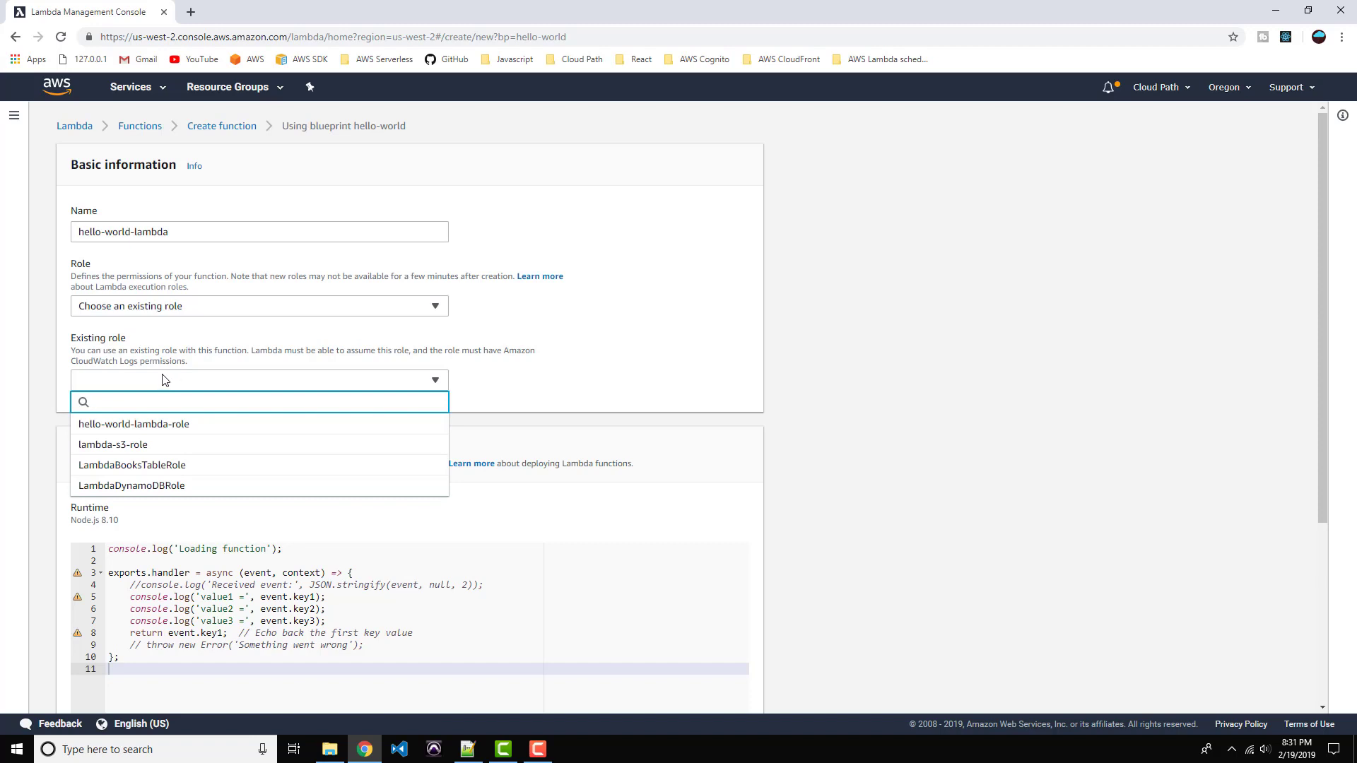
left_click(201, 427)
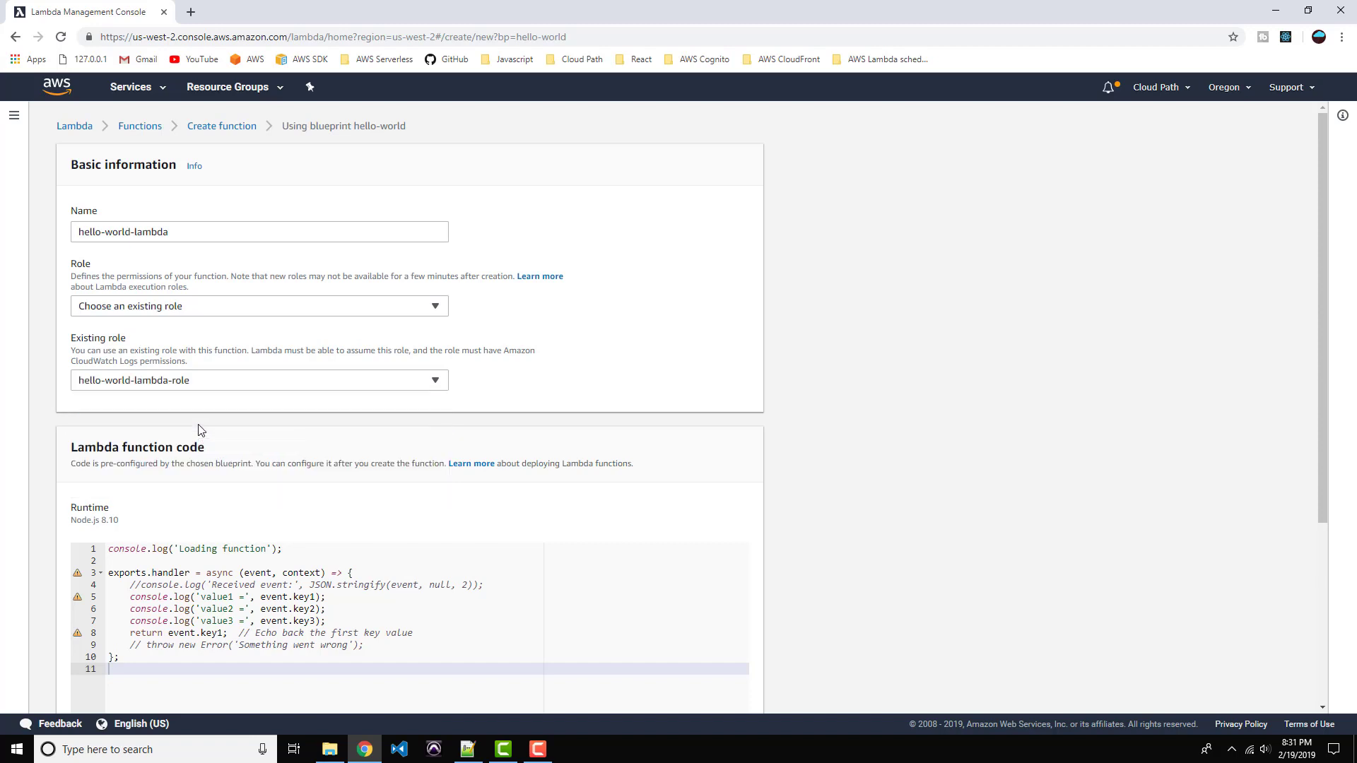
scroll(212, 433, "down", 4)
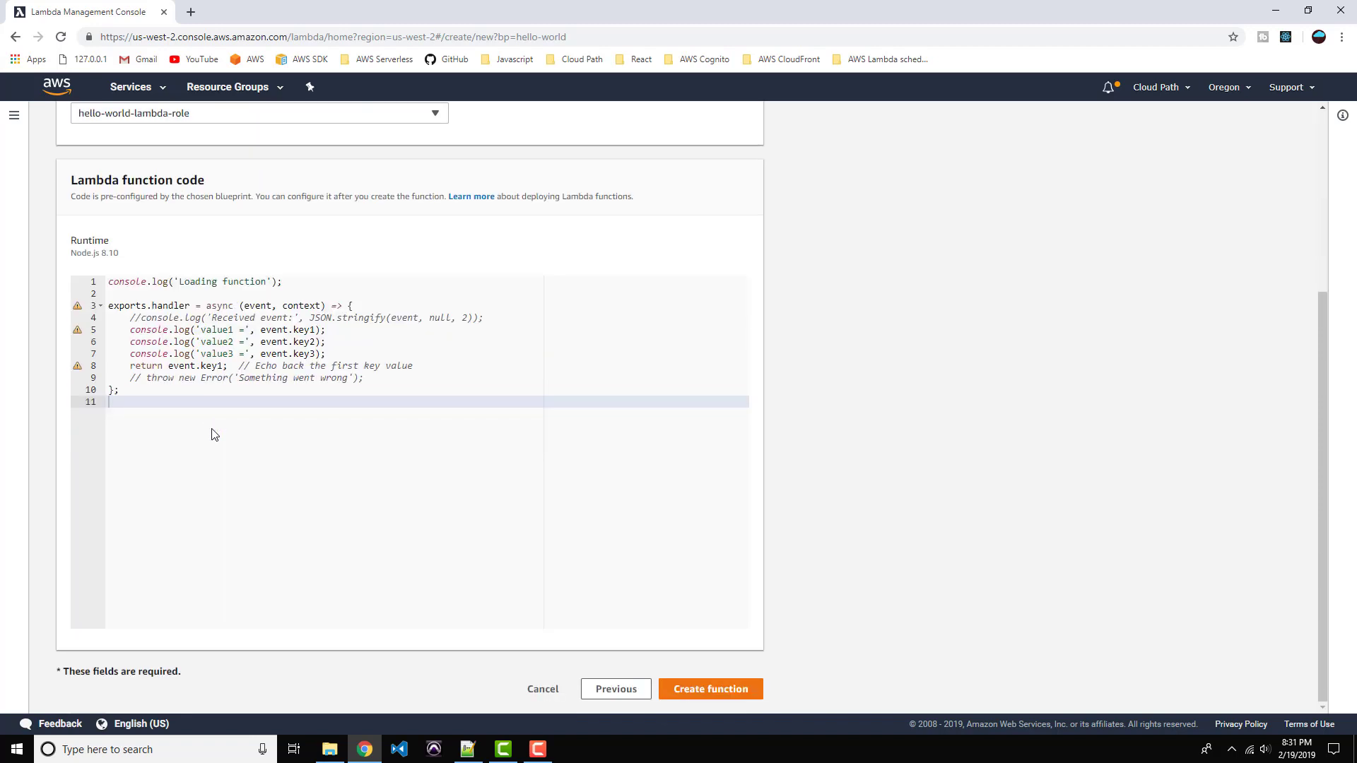
left_click(710, 691)
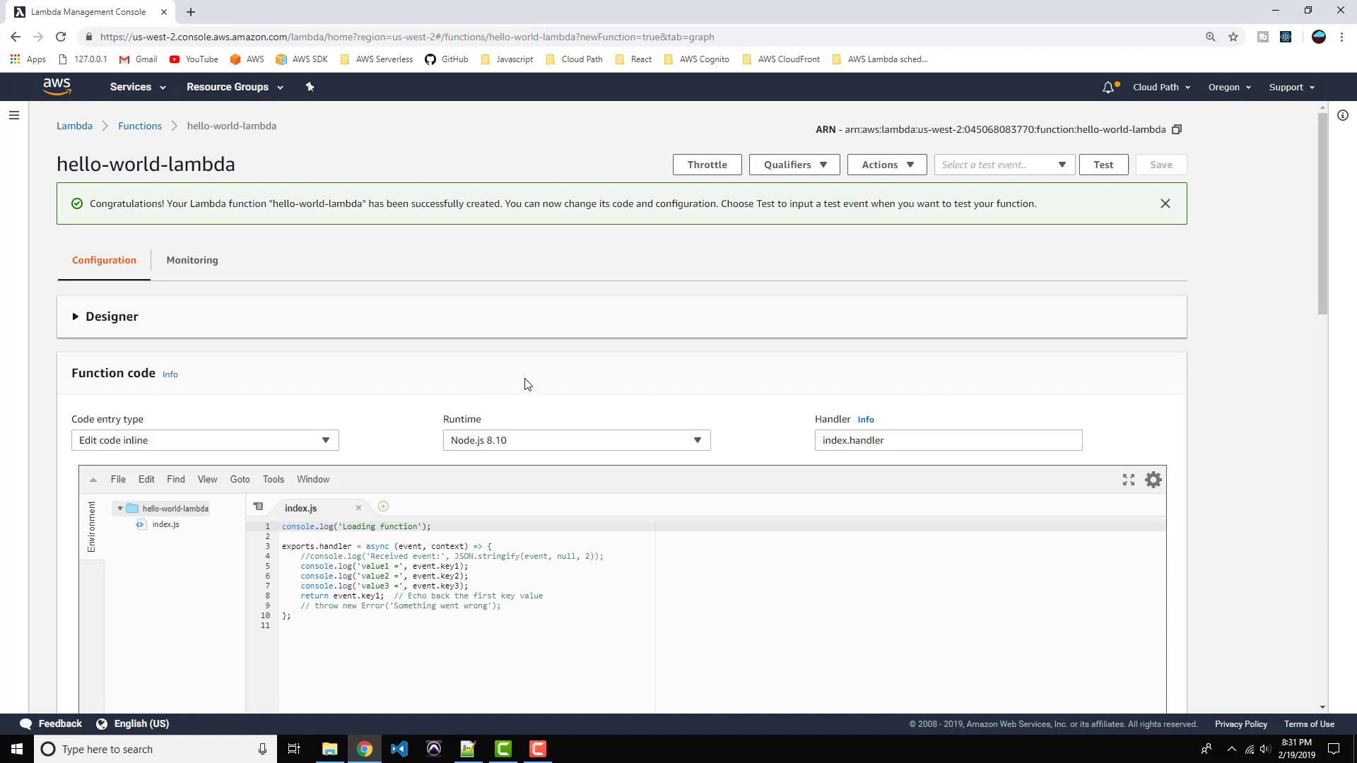
- Delete the sample code lines inside the exports.handler function in index.js, from the commented console.log to the commented throw
key("ctrl+plus")
key("ctrl+plus")
key("ctrl+plus")
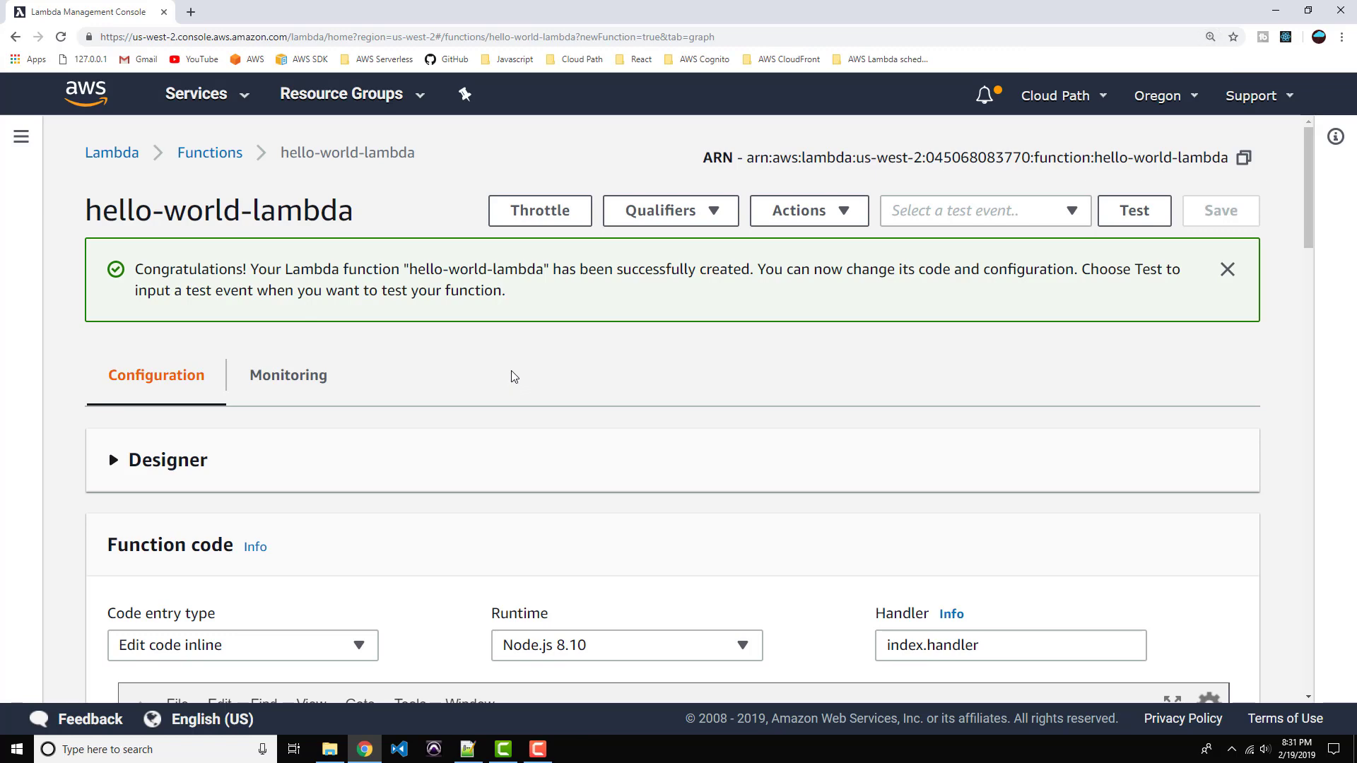
scroll(513, 376, "down", 5)
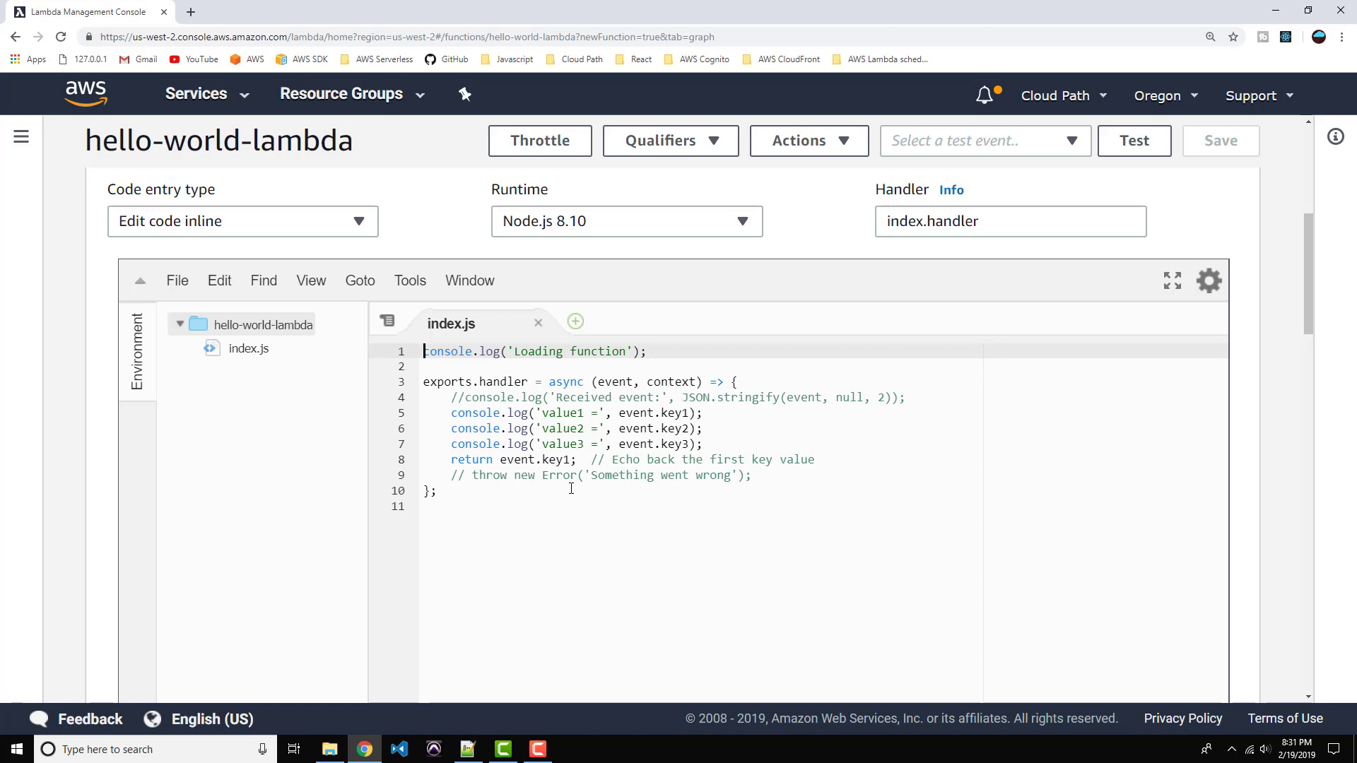
scroll(571, 488, "down", 1)
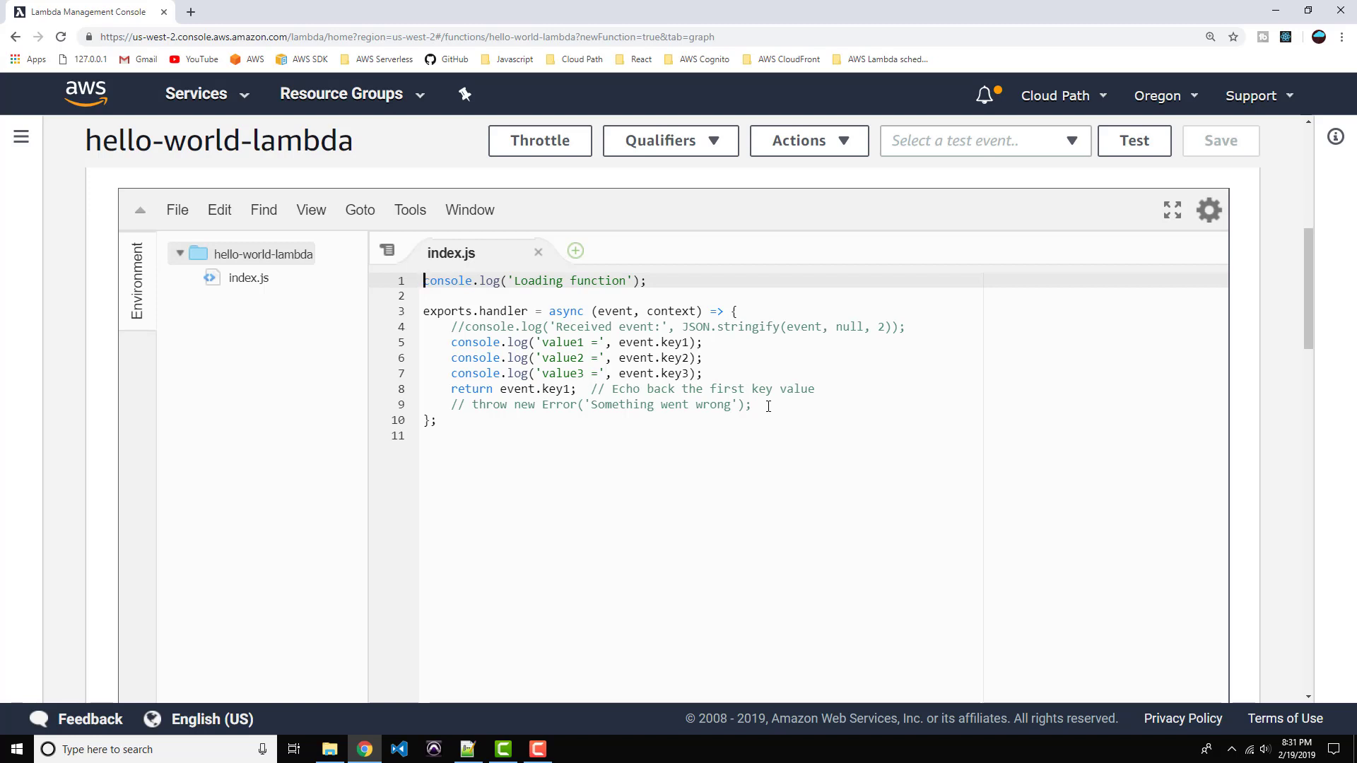
scroll(768, 407, "up", 1)
left_click(758, 477)
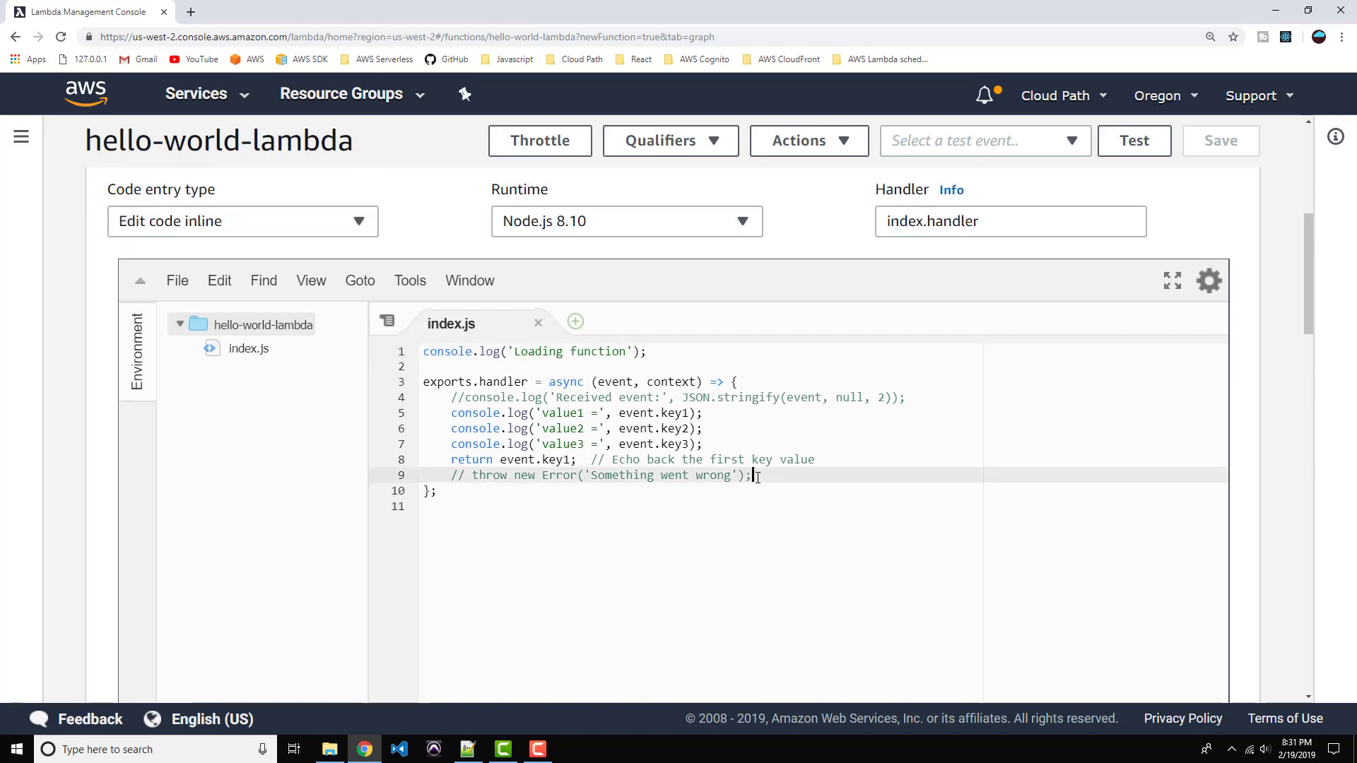
left_click_drag(757, 477, 453, 396)
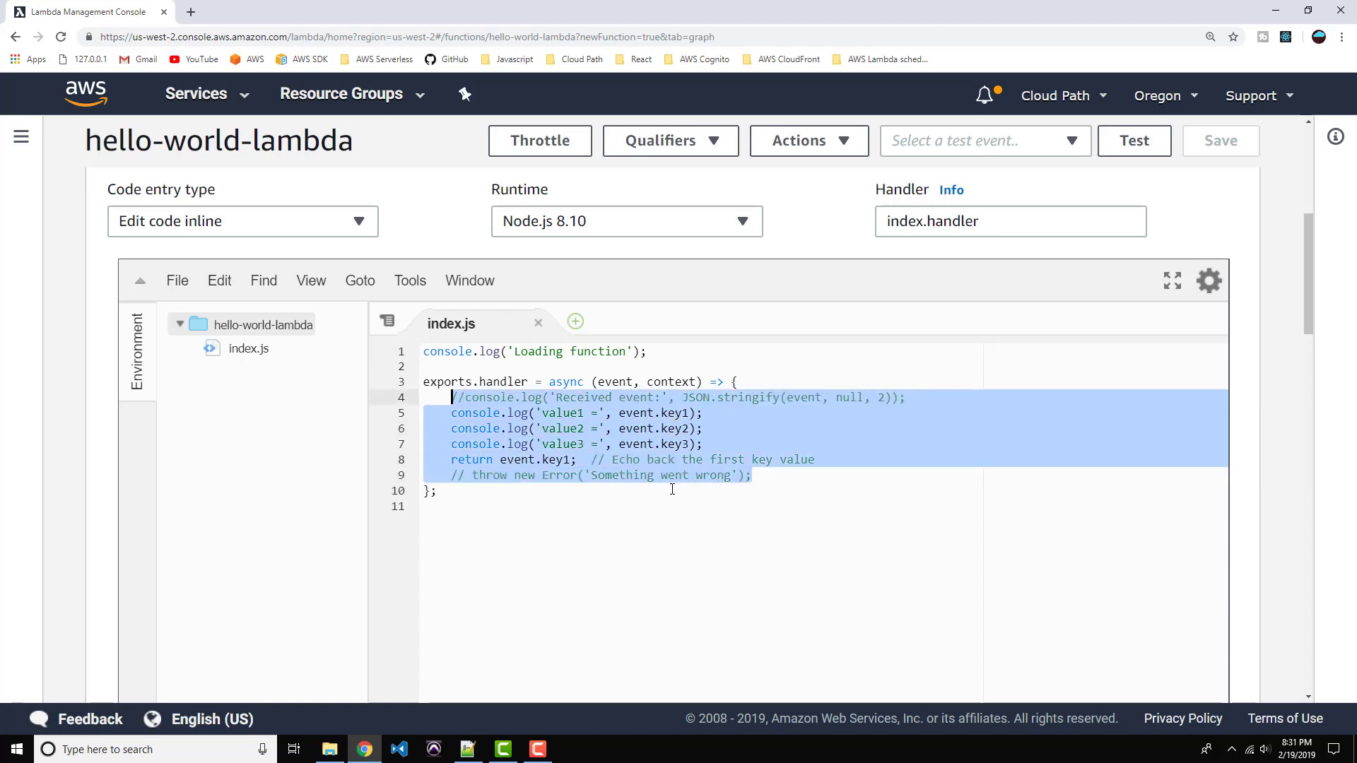
key("BackSpace")
- Add the line console.log('Hello World'); inside the handler and save index.js
type("co")
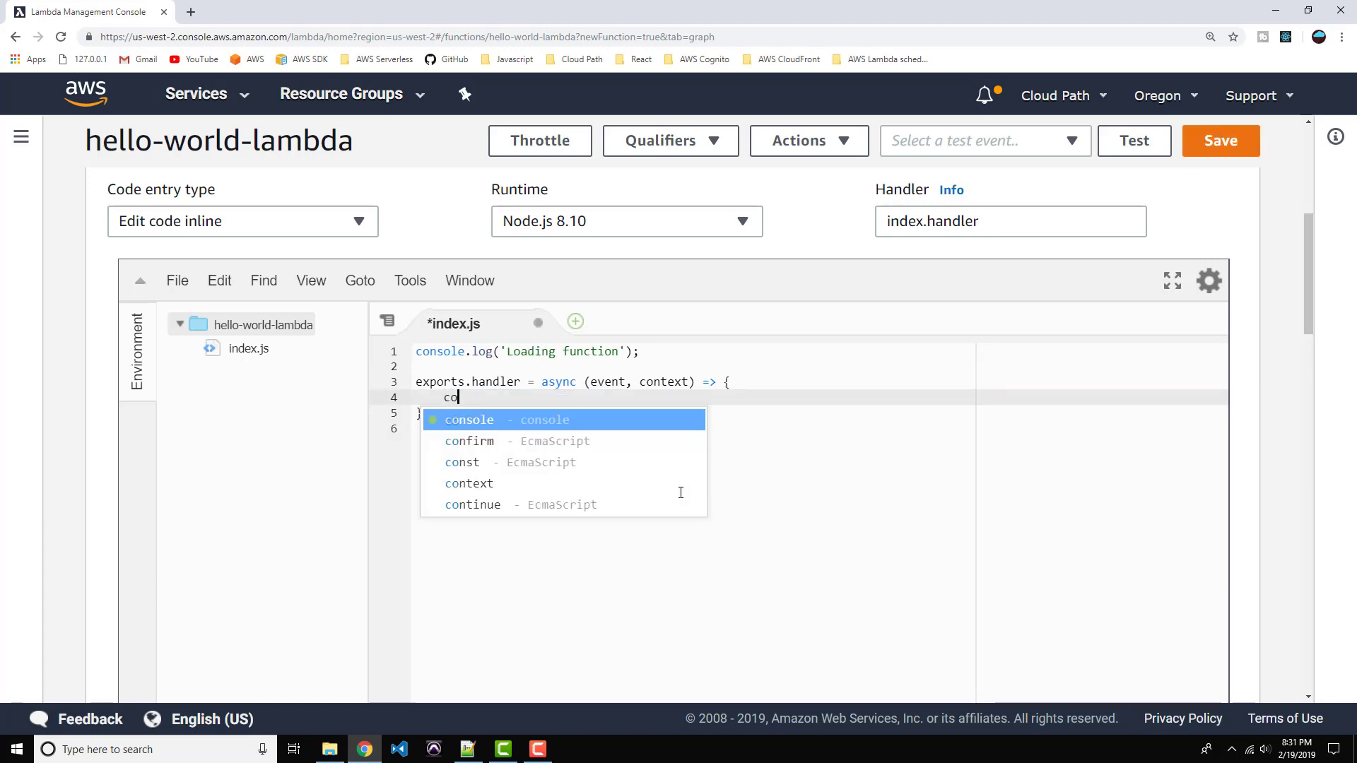
type("nsole.log('")
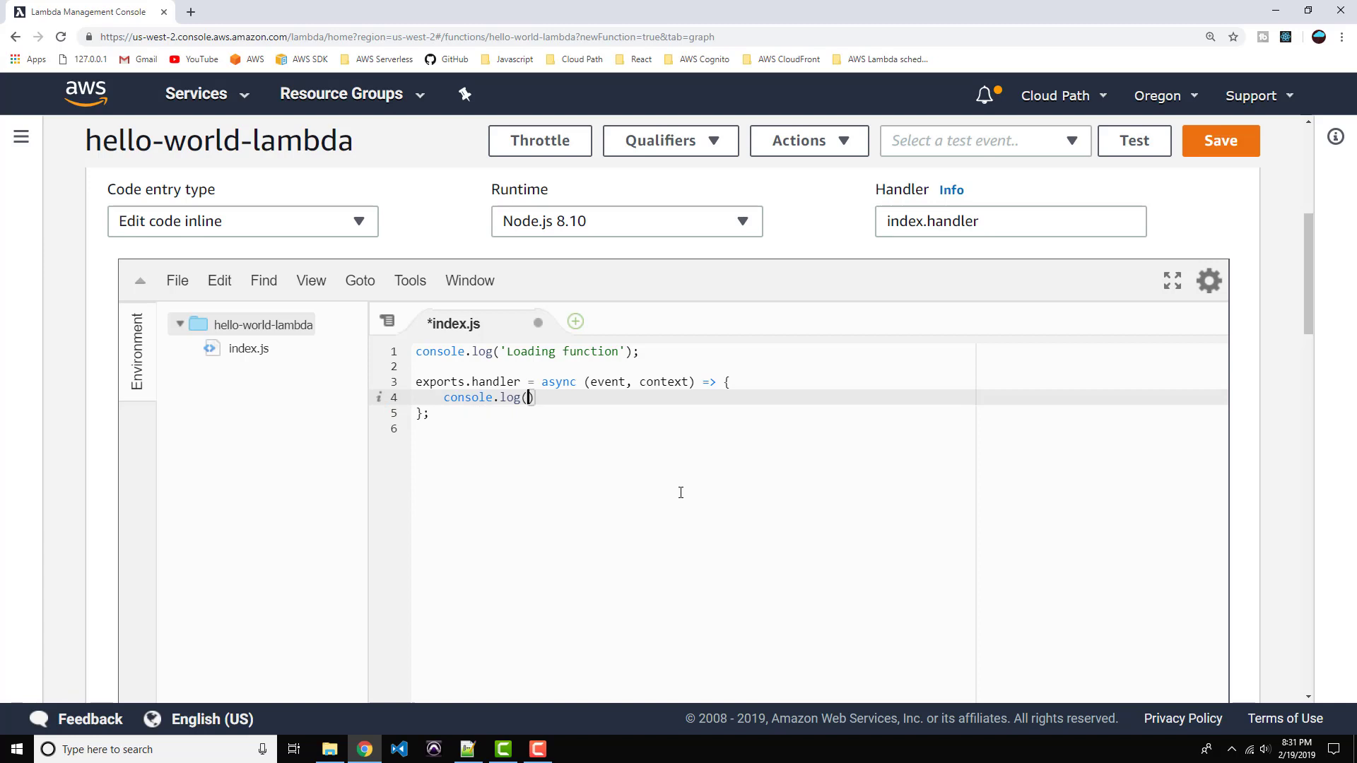
key("ctrl+s")
type("Hello Wo")
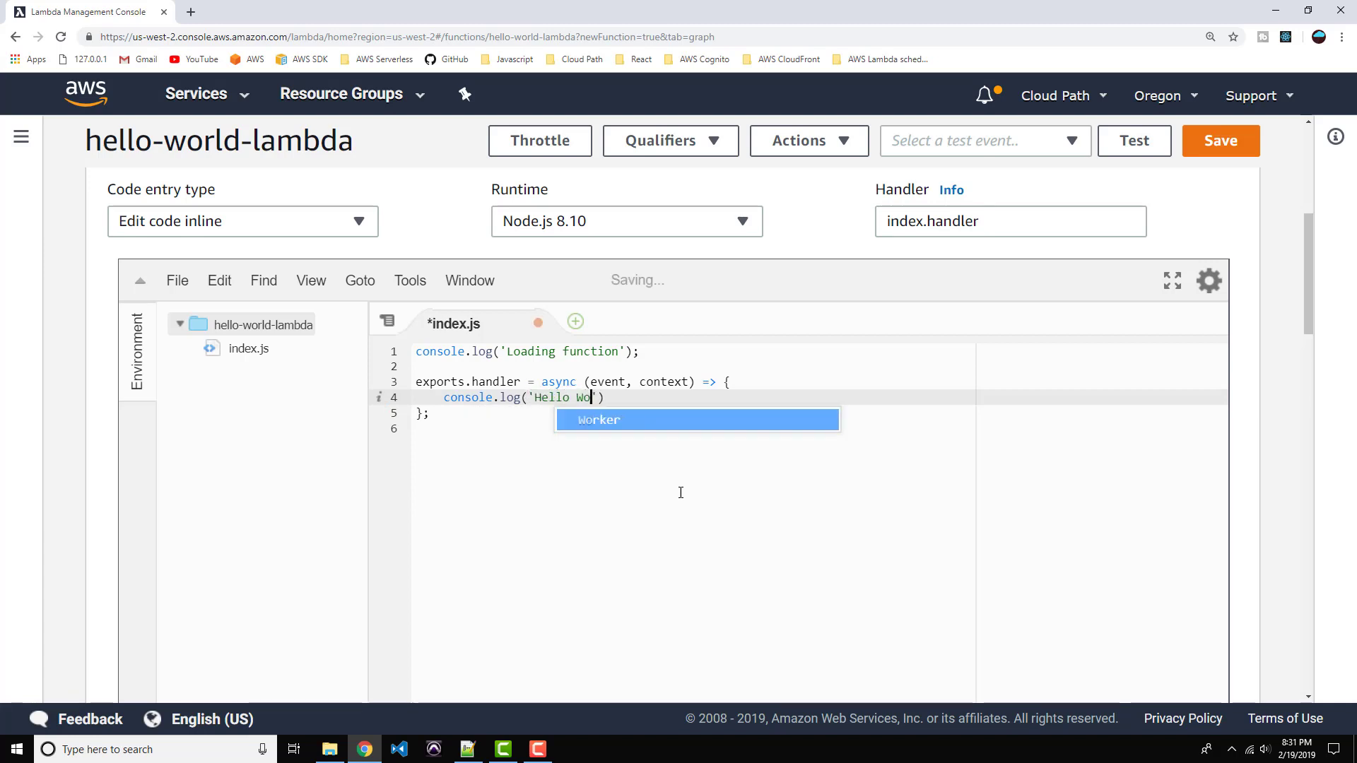
type("rld")
key("ctrl+s")
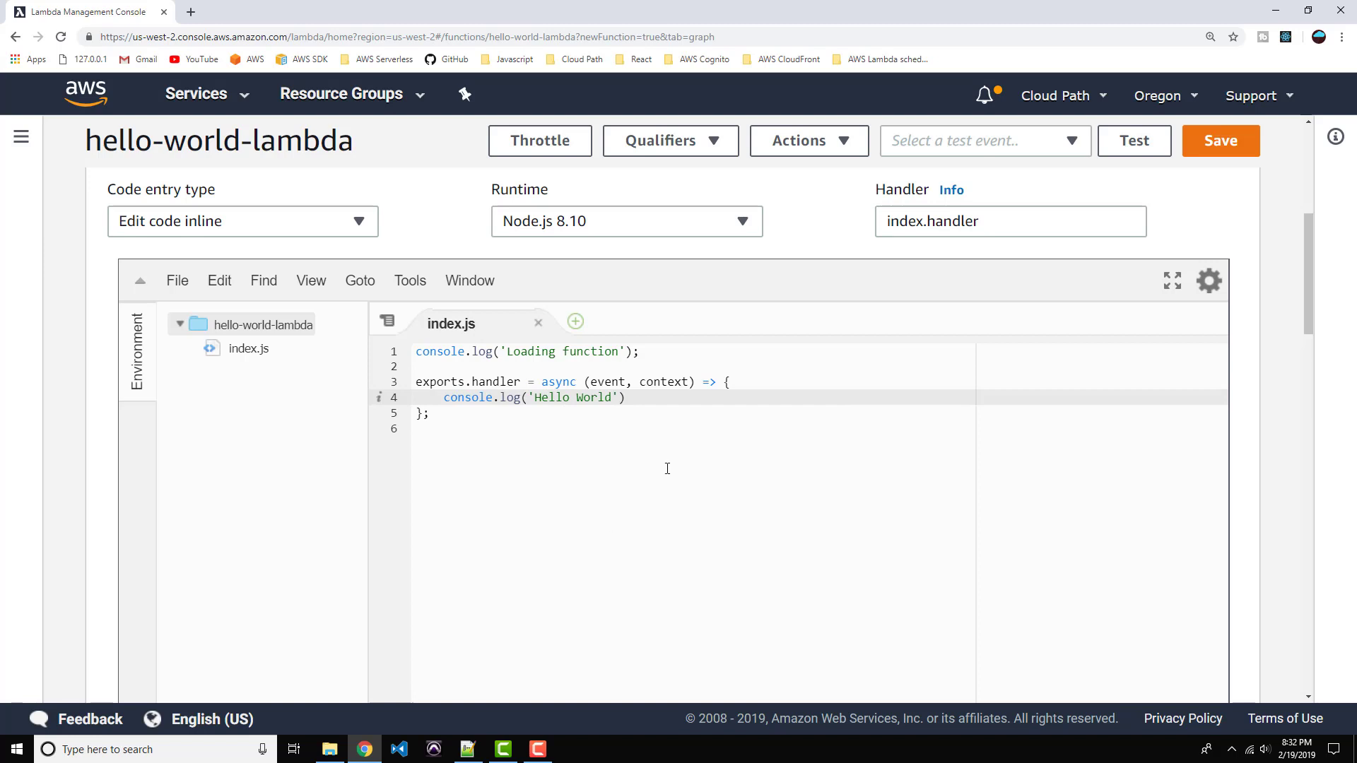
left_click(661, 399)
key("ctrl+s")
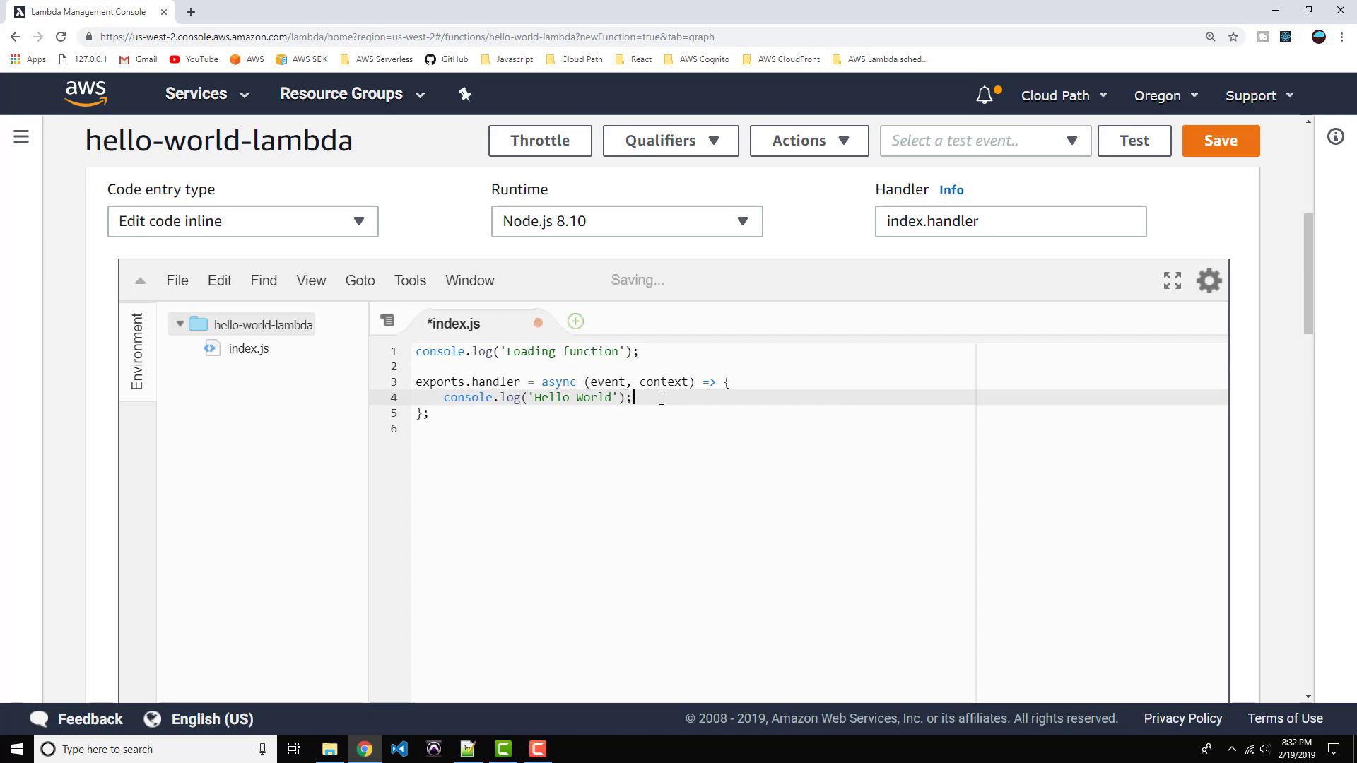
- Add a second console.log line below it with a backtick template string reading "Logging scheduled event: "
key("Return")
type("console.log(")
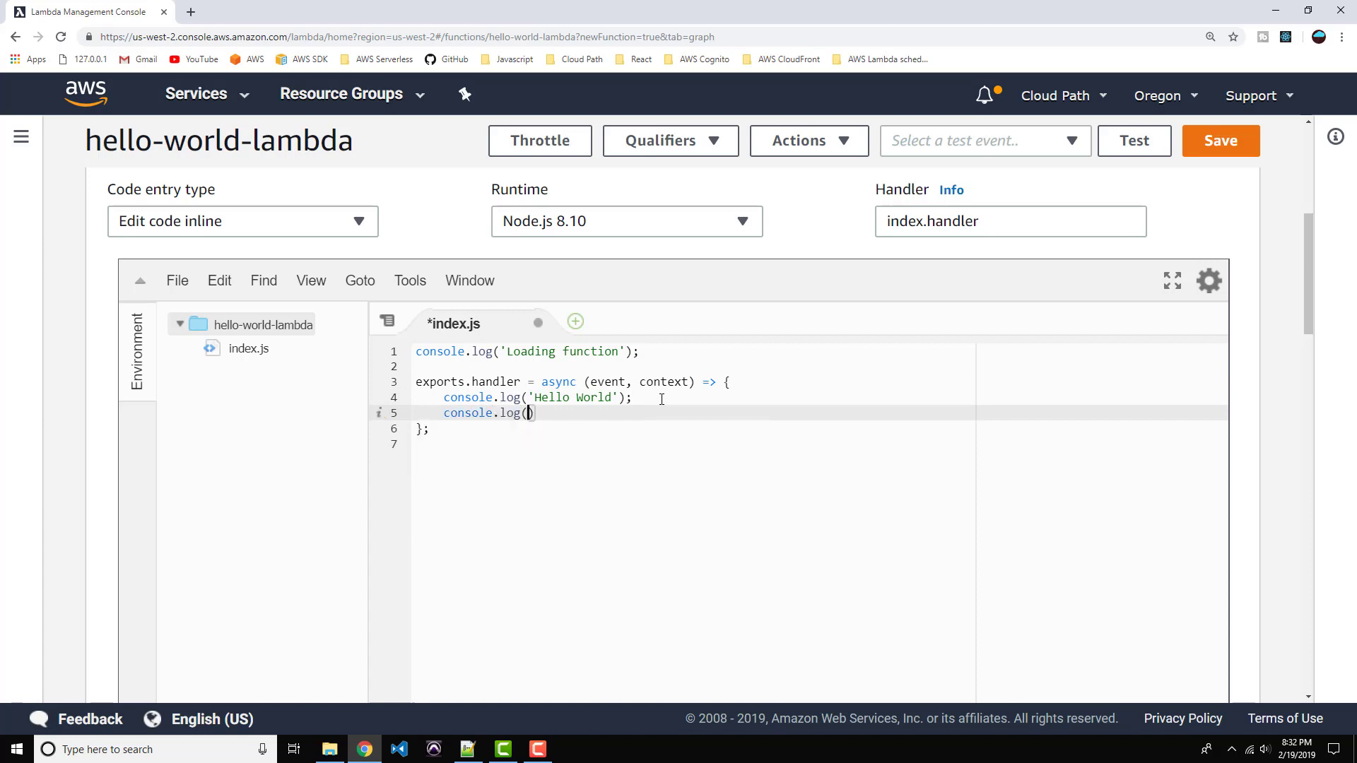
key("ctrl+s")
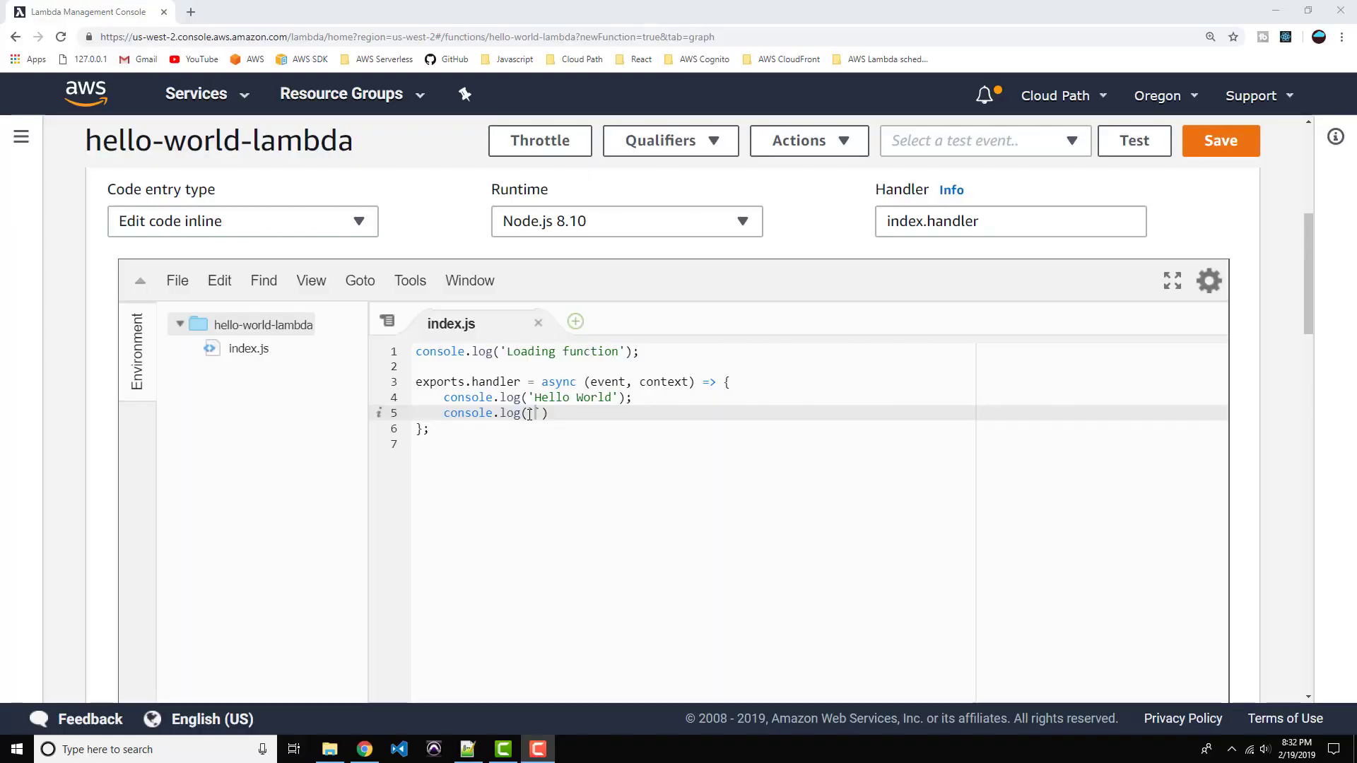
type("`")
type("Logging ")
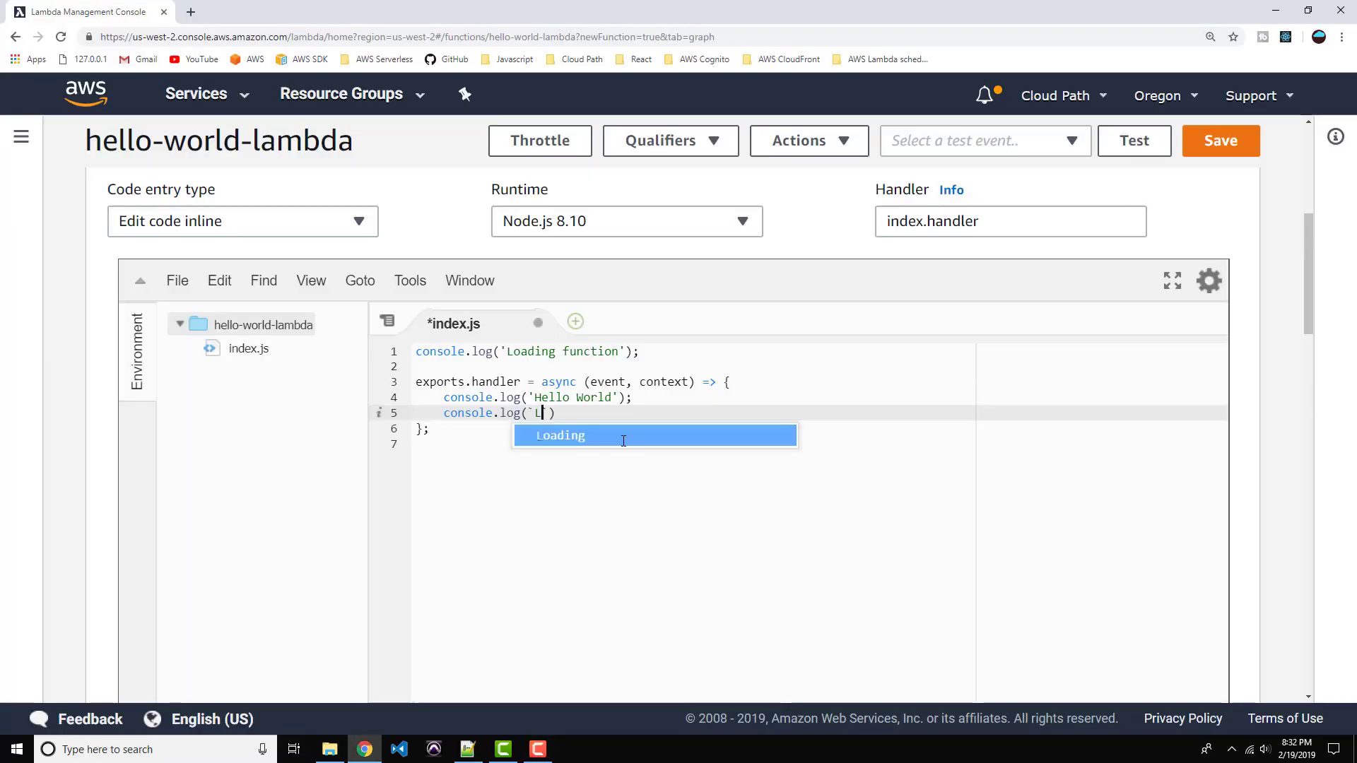
type("scheduled even")
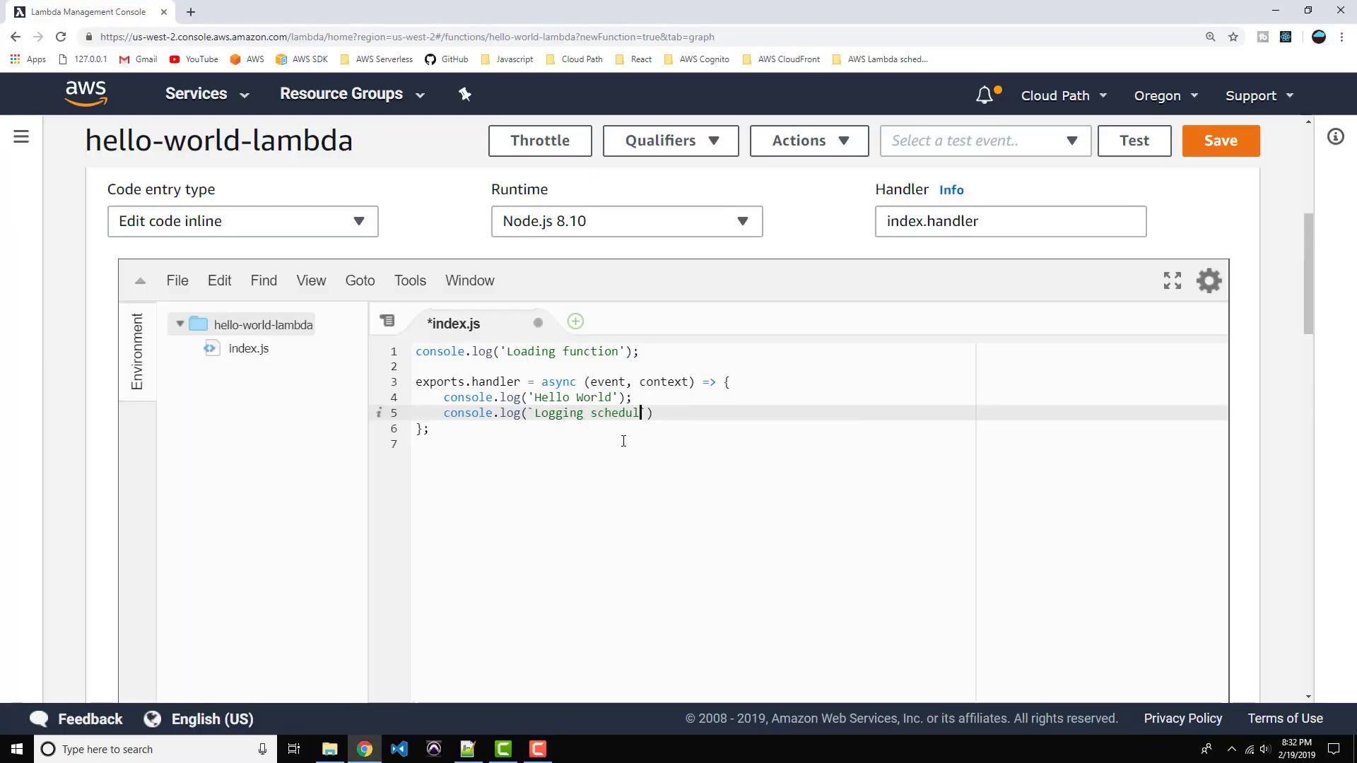
type("t:")
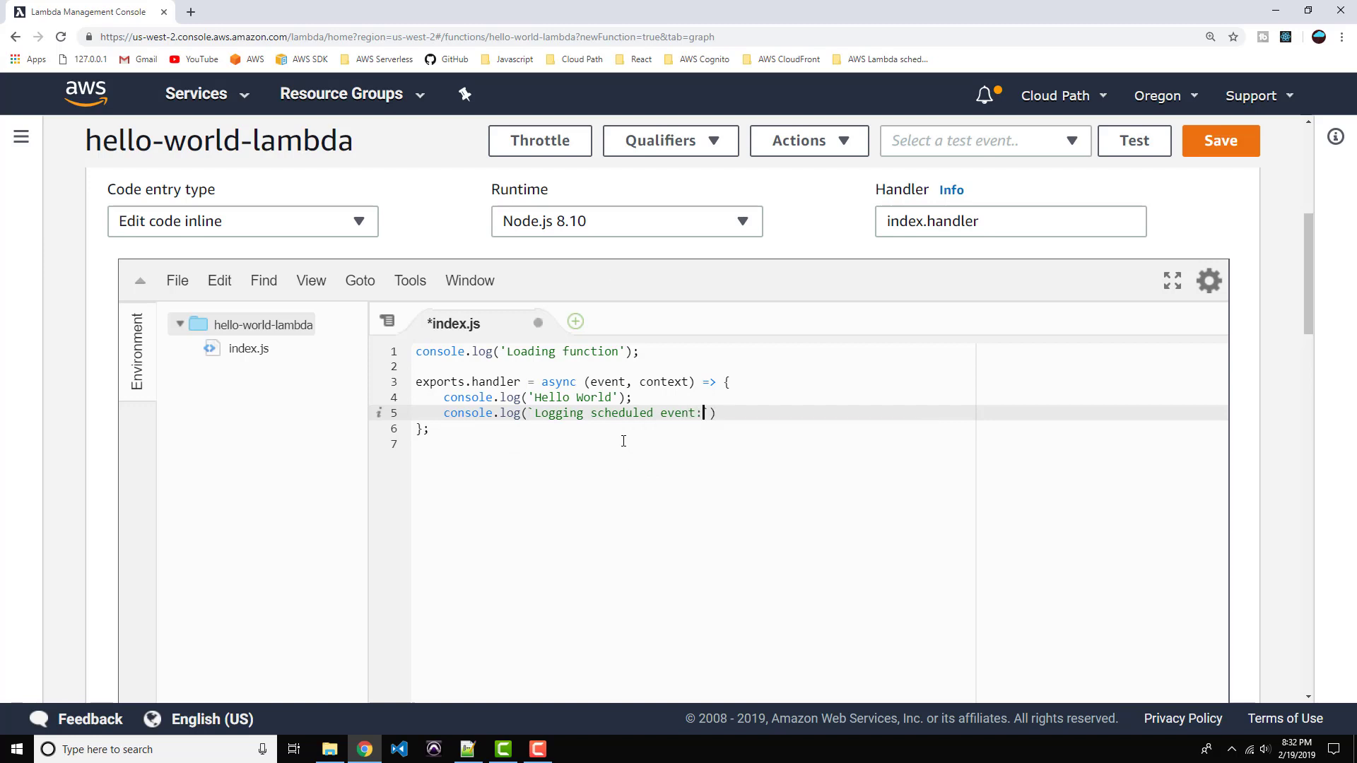
key("ctrl+s")
- Insert ${event} at the end of the scheduled event message, end the statement with a semicolon, and save index.js
type("$")
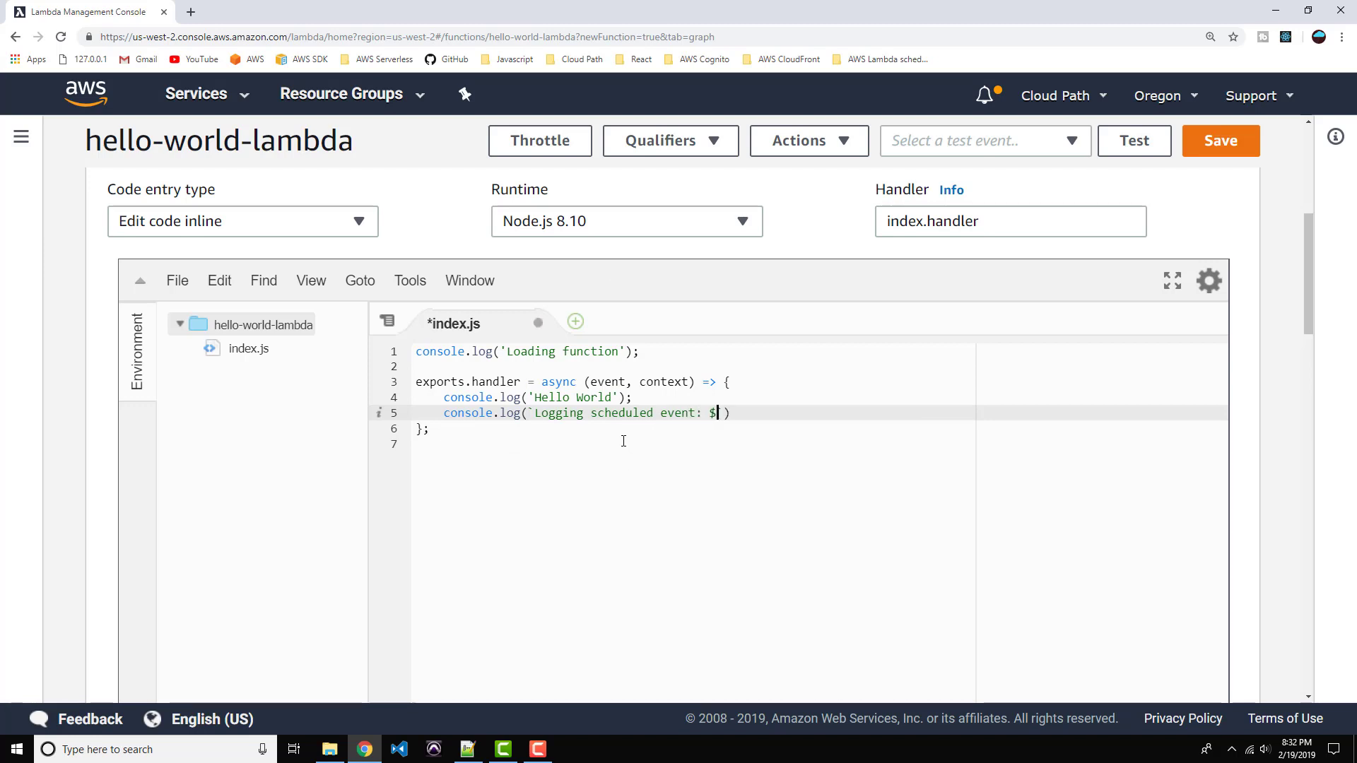
key("ctrl+s")
type("{")
key("ctrl+s")
key("BackSpace")
type("event}")
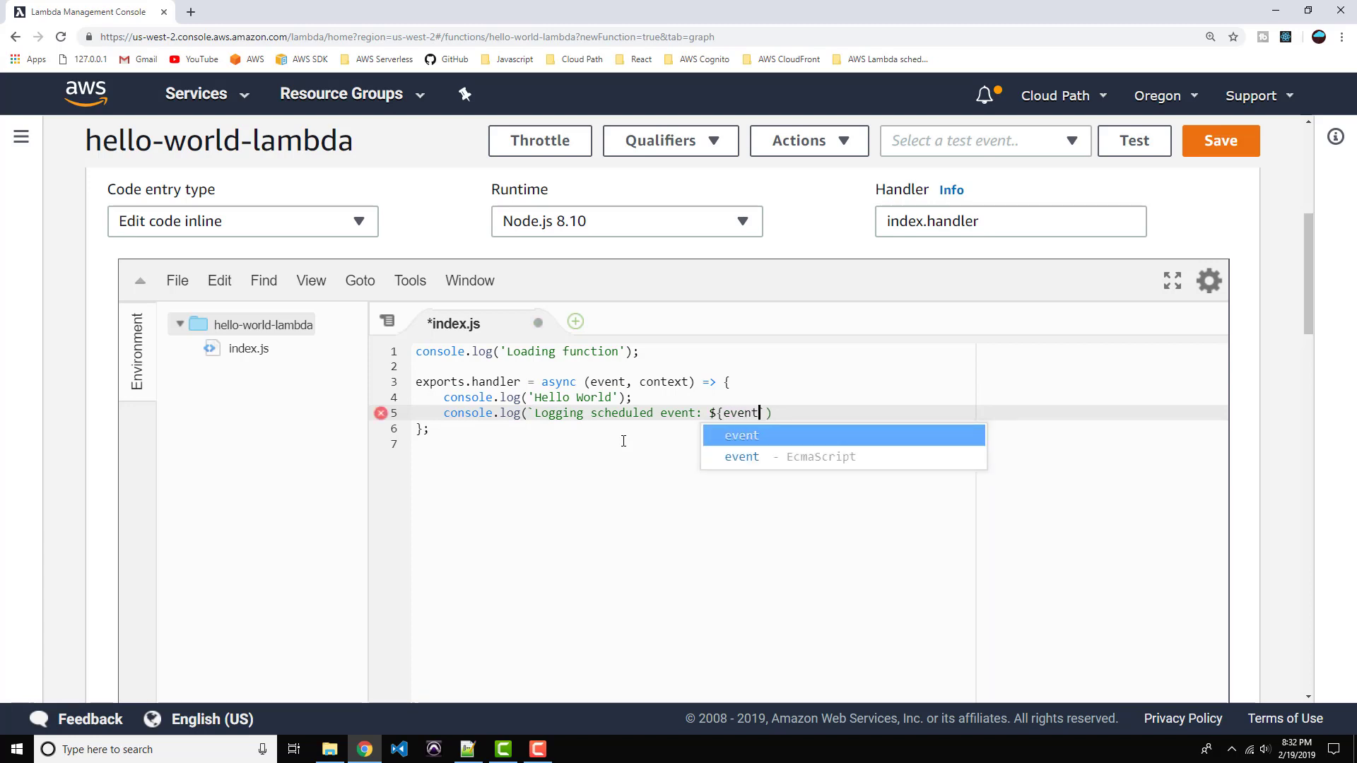
key("ctrl+s")
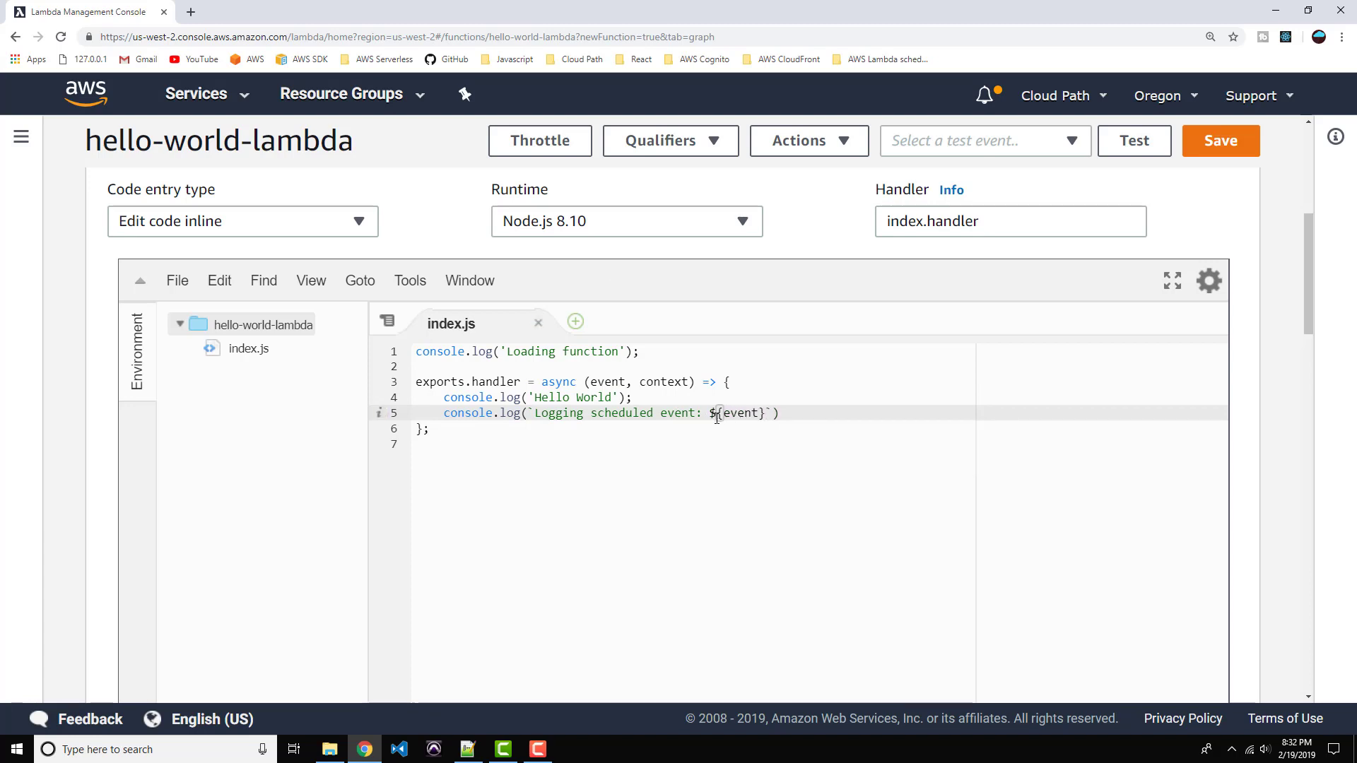
left_click(802, 415)
type(";")
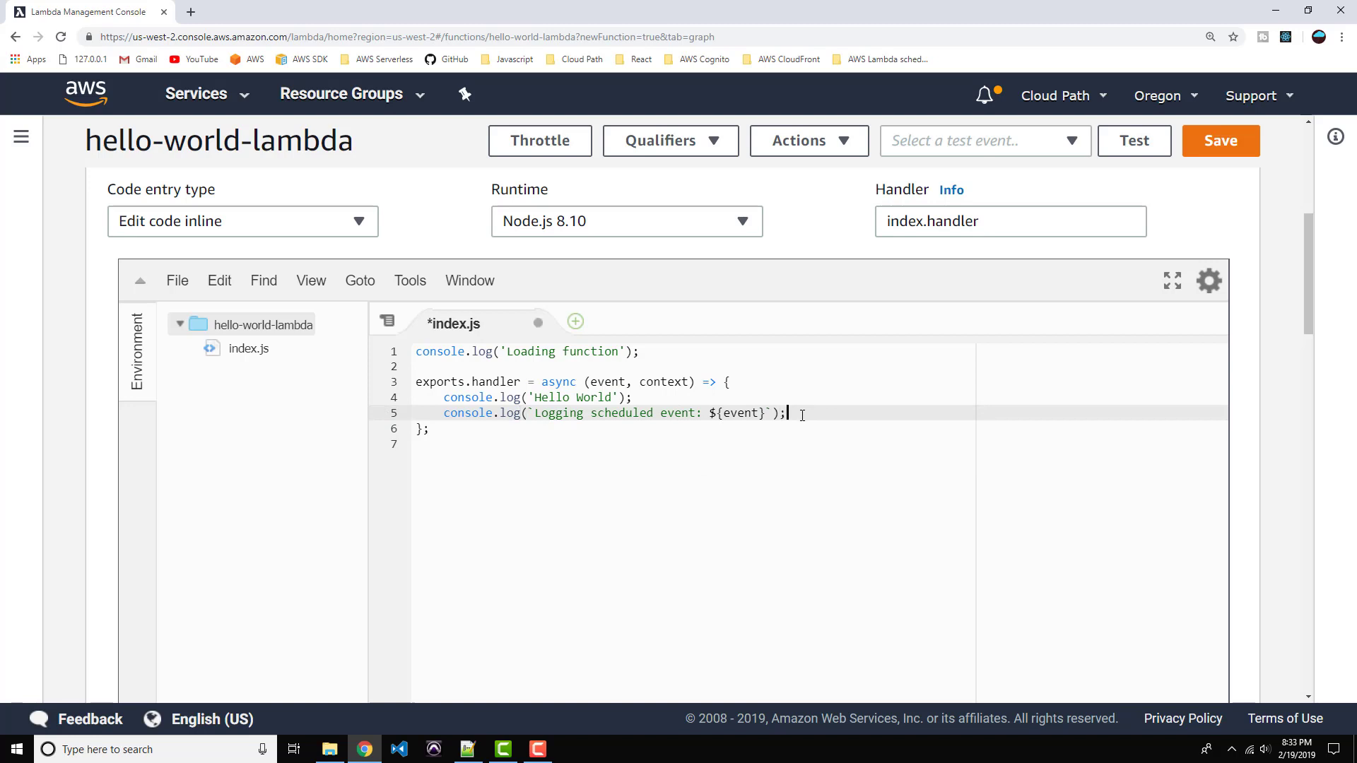
key("ctrl+s")
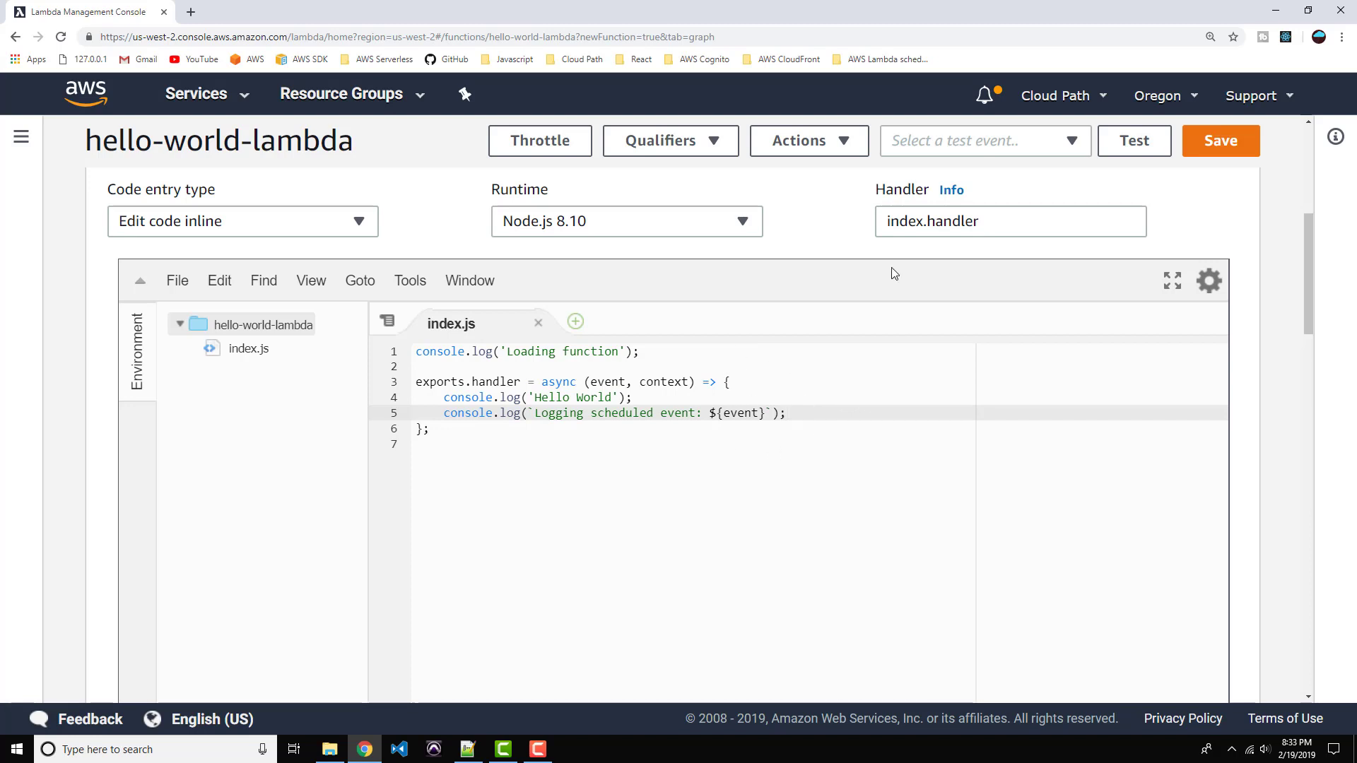
- Start a new test event for the function from the Hello World template and name it helloworldevent
left_click(1135, 145)
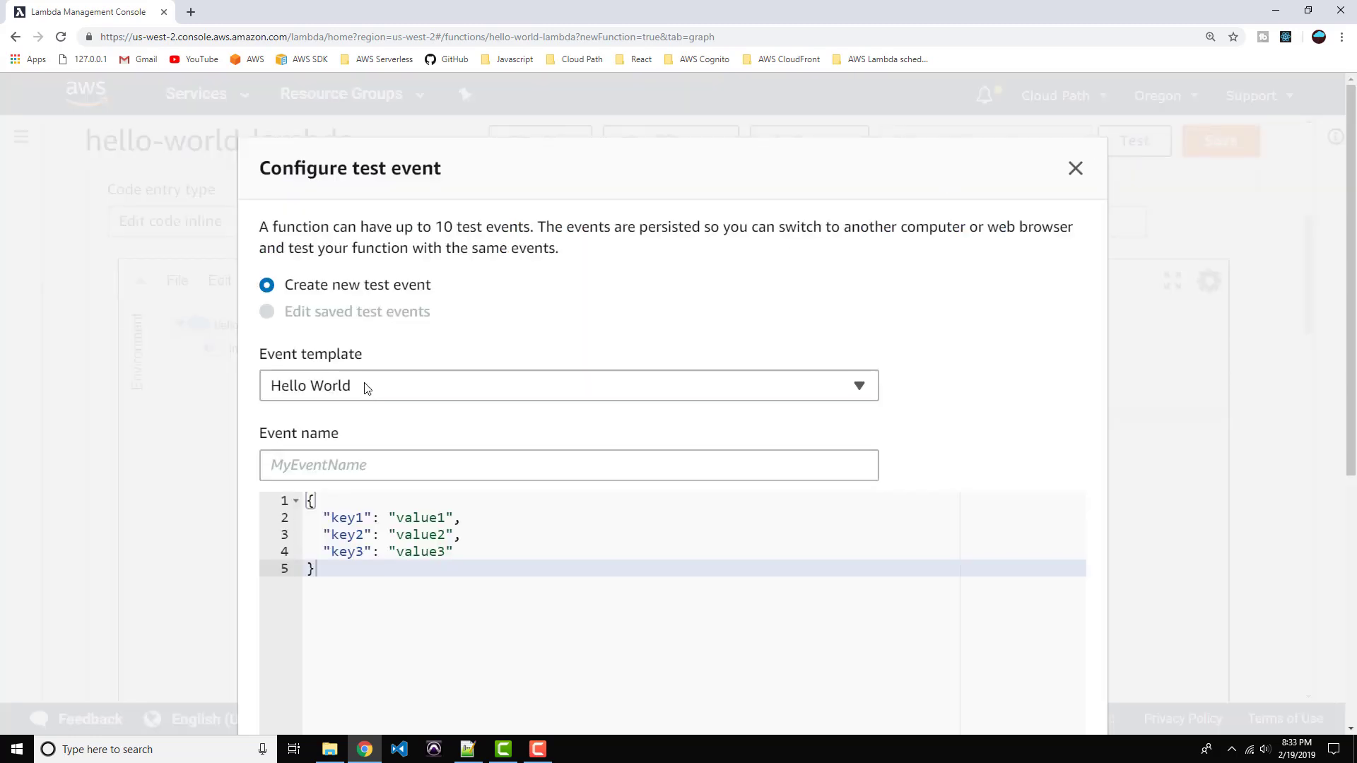
left_click(326, 456)
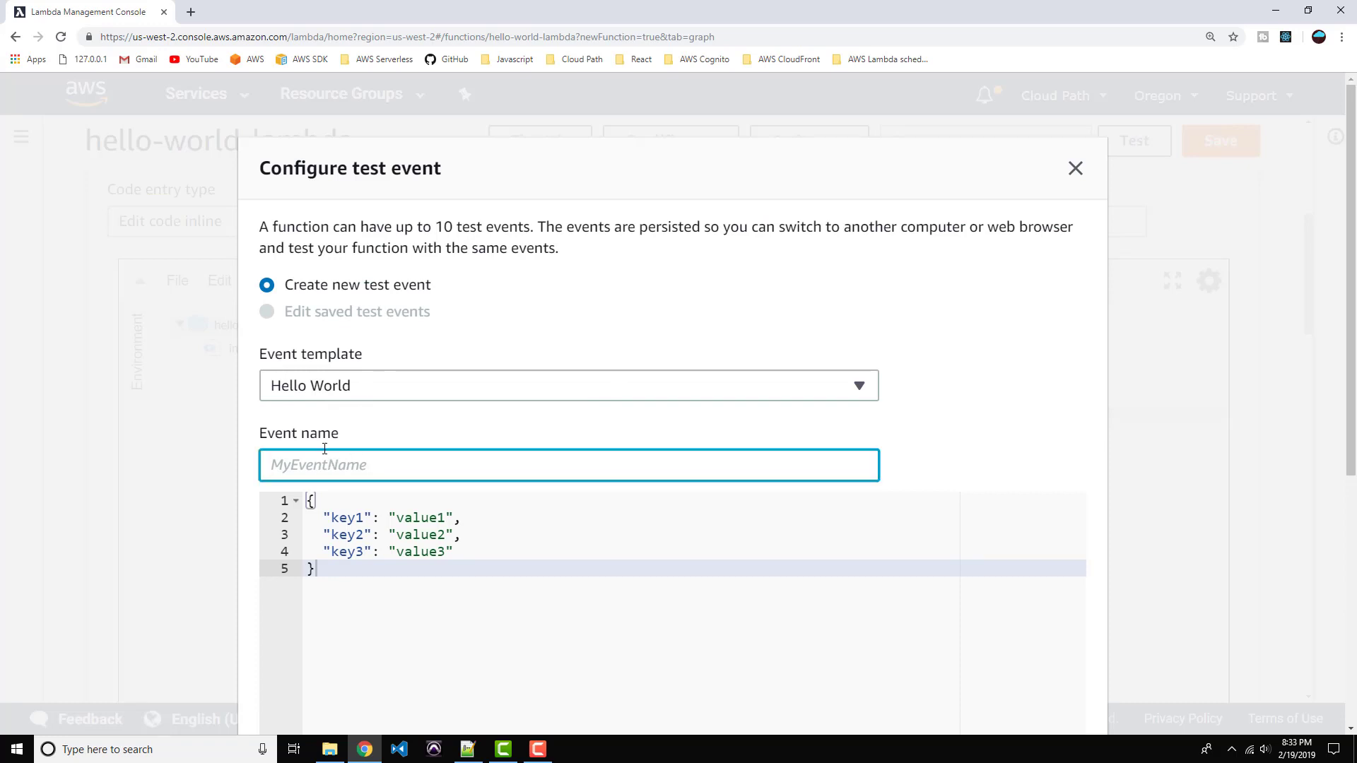
type("helloworldevent")
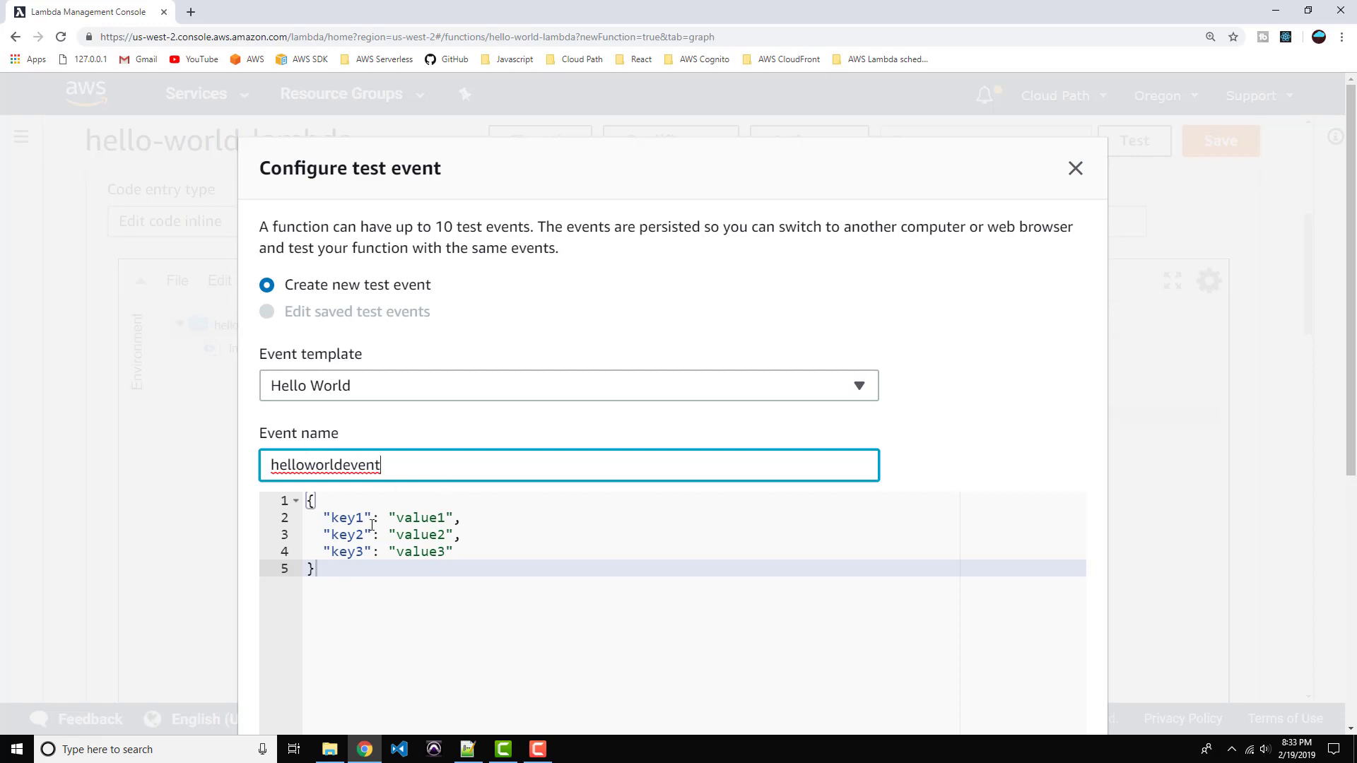
- Set the test event's key1 to orange, key2 to apple and key3 to banana, and create the event
left_click_drag(445, 511, 397, 518)
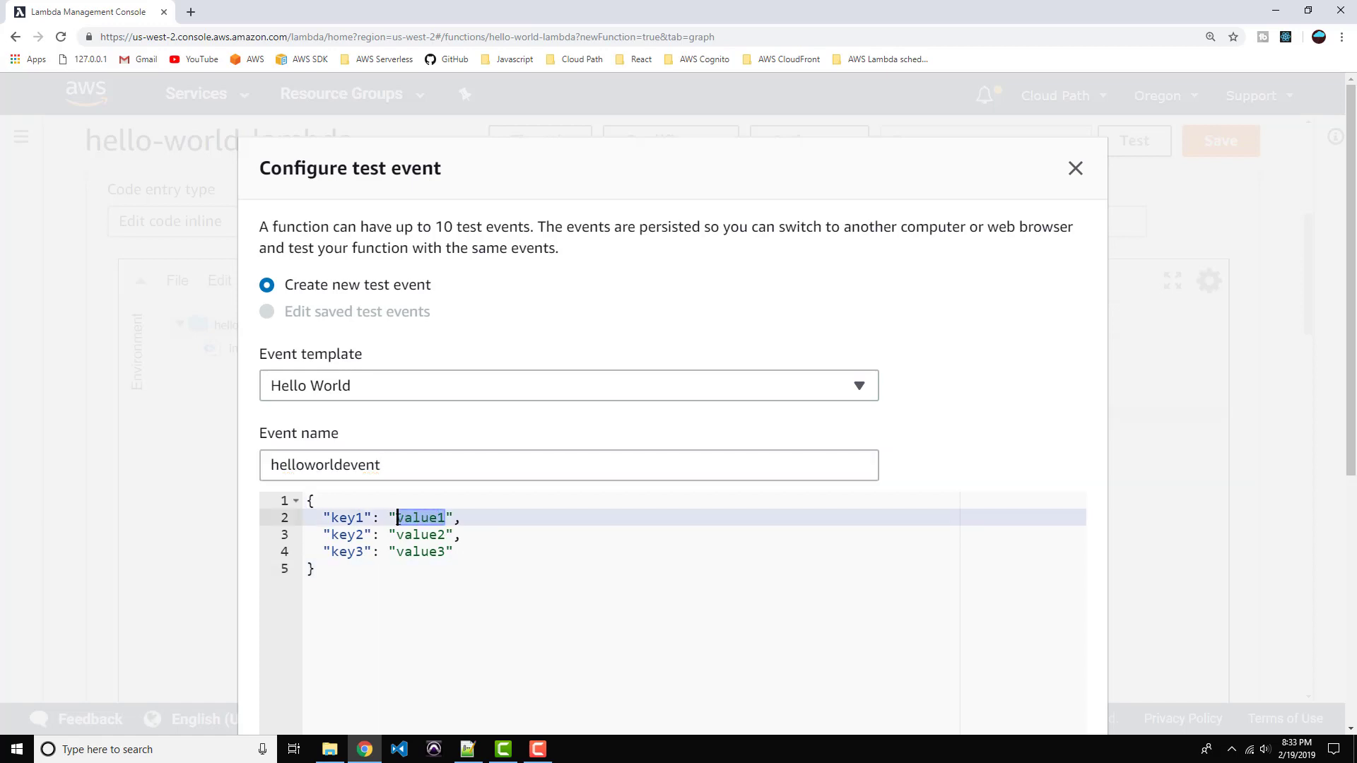
type("orange")
left_click_drag(446, 531, 399, 552)
type("apple")
type("banana")
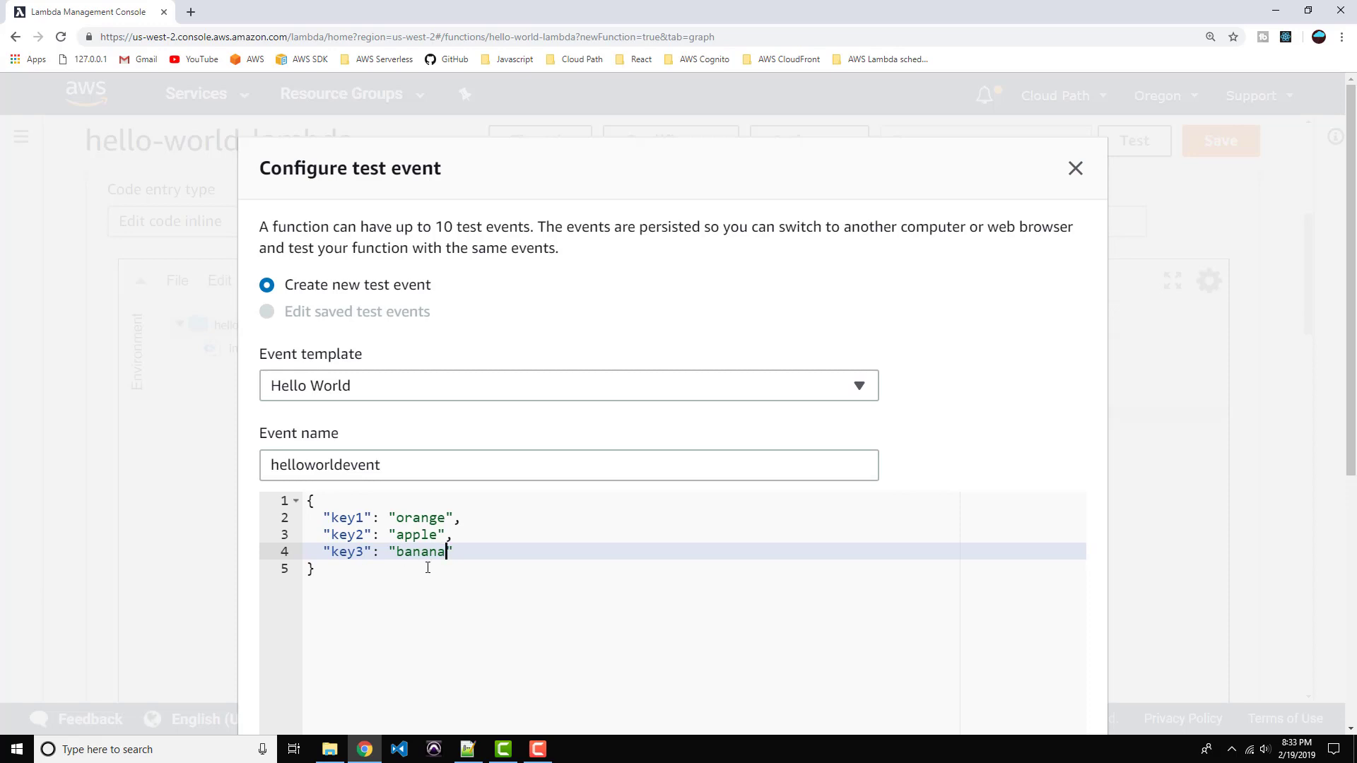
scroll(436, 564, "down", 6)
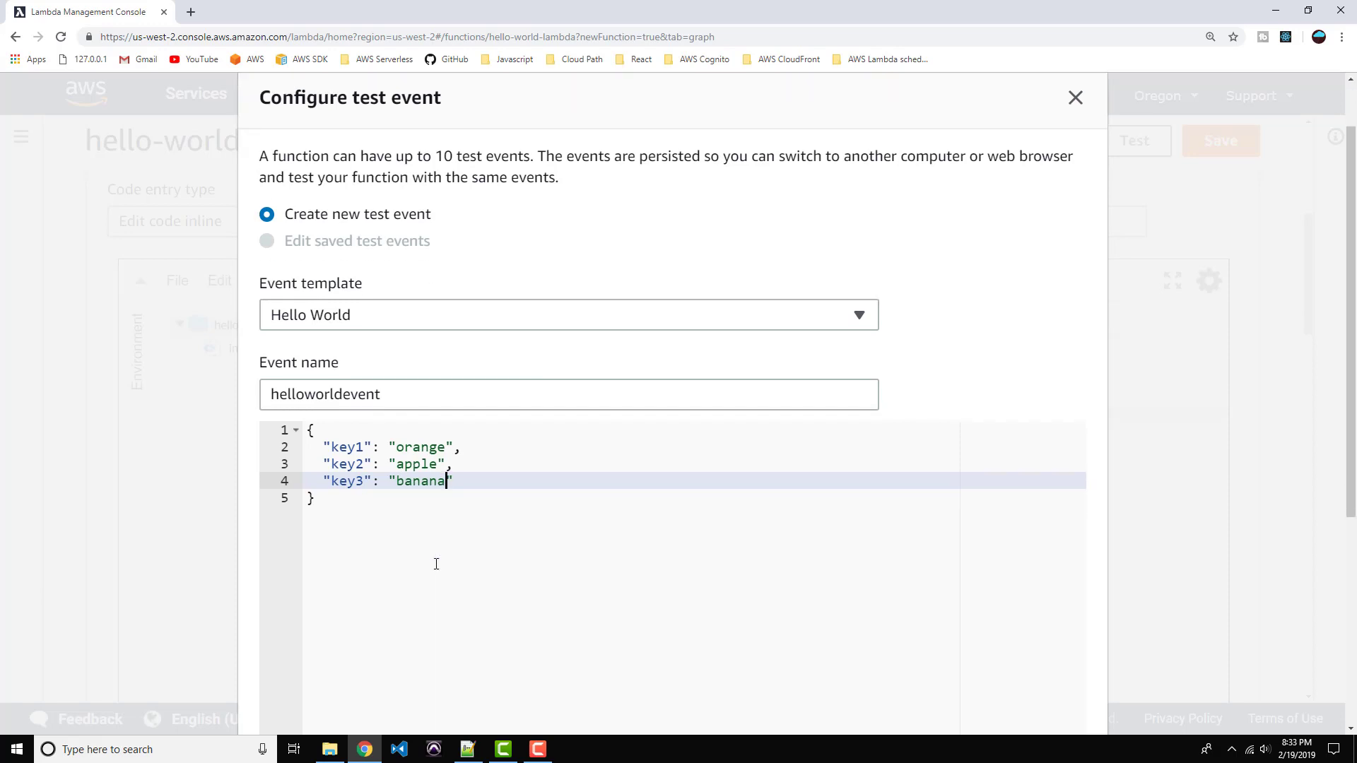
left_click(1023, 655)
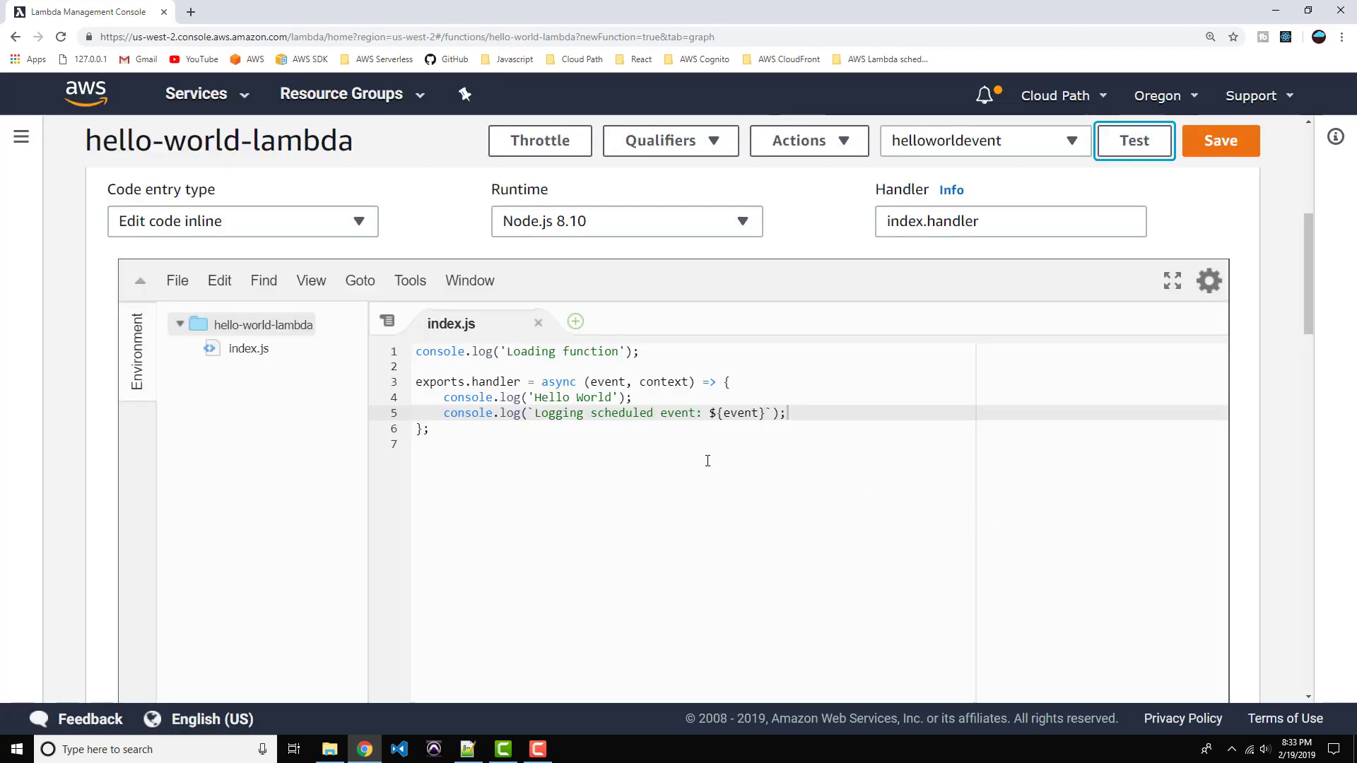
- Change the logged expression from event to event.key1 in the second console.log line and save the function
left_click(762, 413)
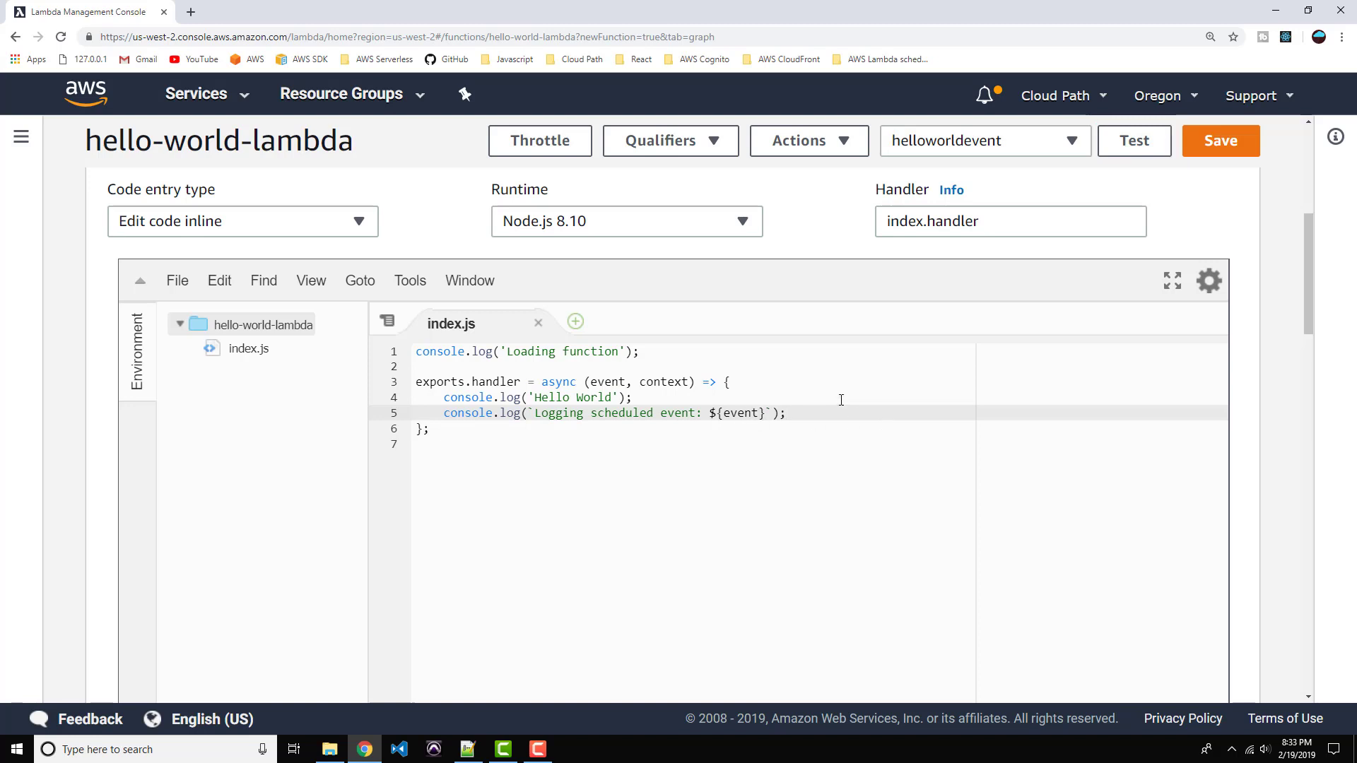
type(".key")
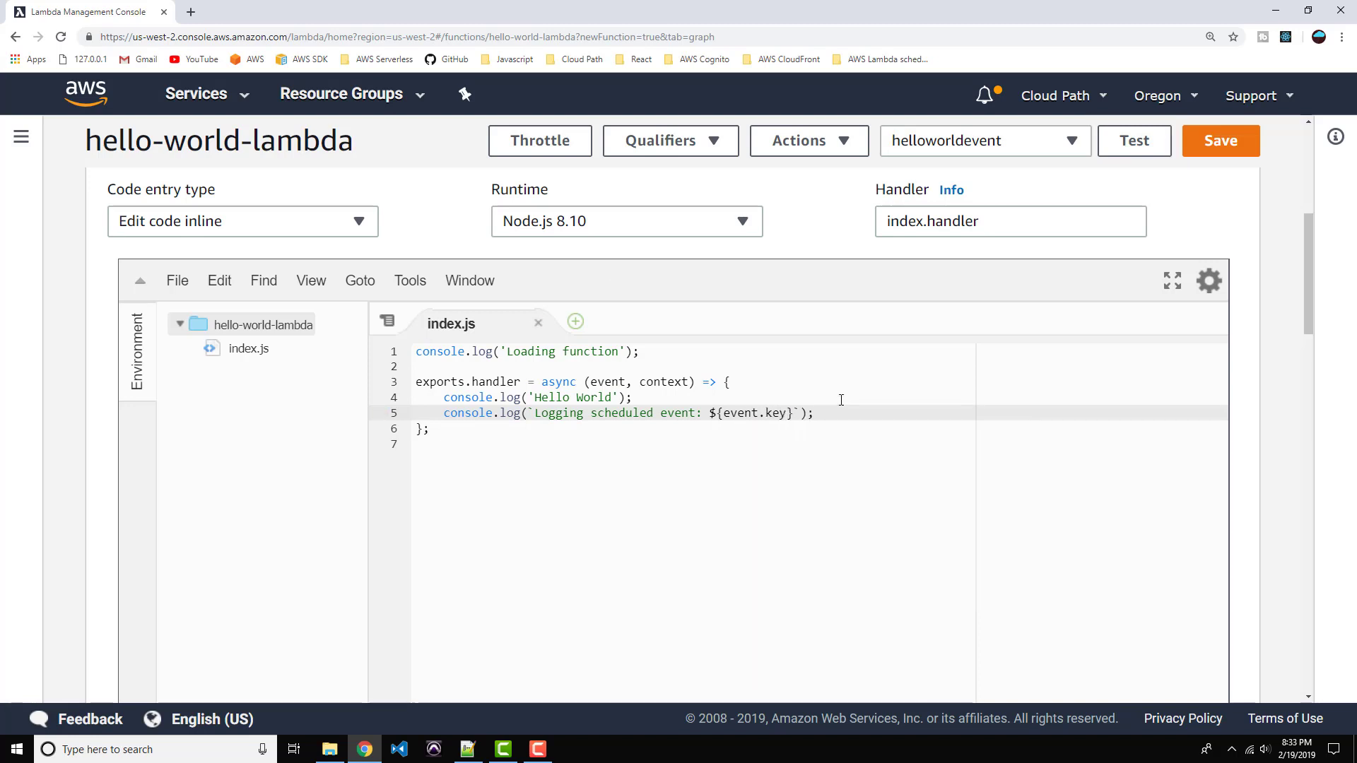
type("1")
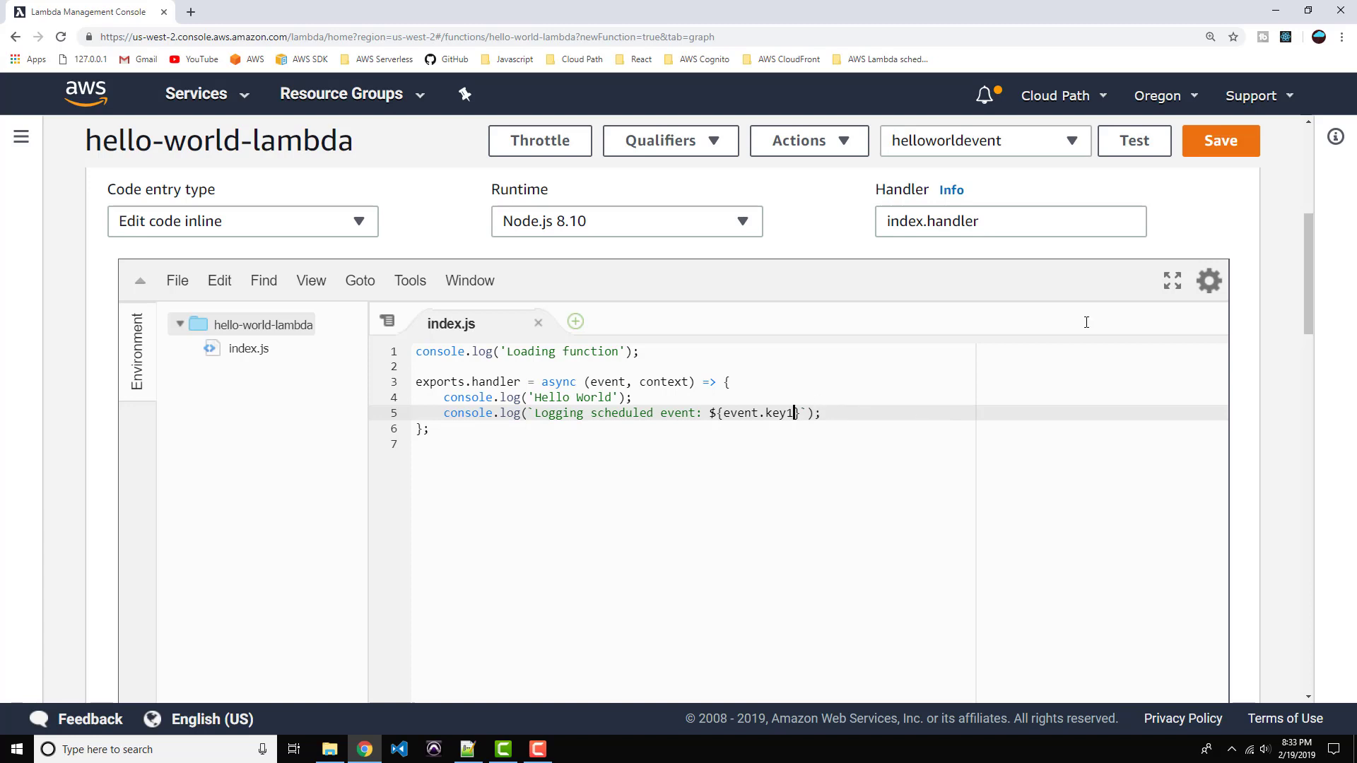
left_click(1217, 140)
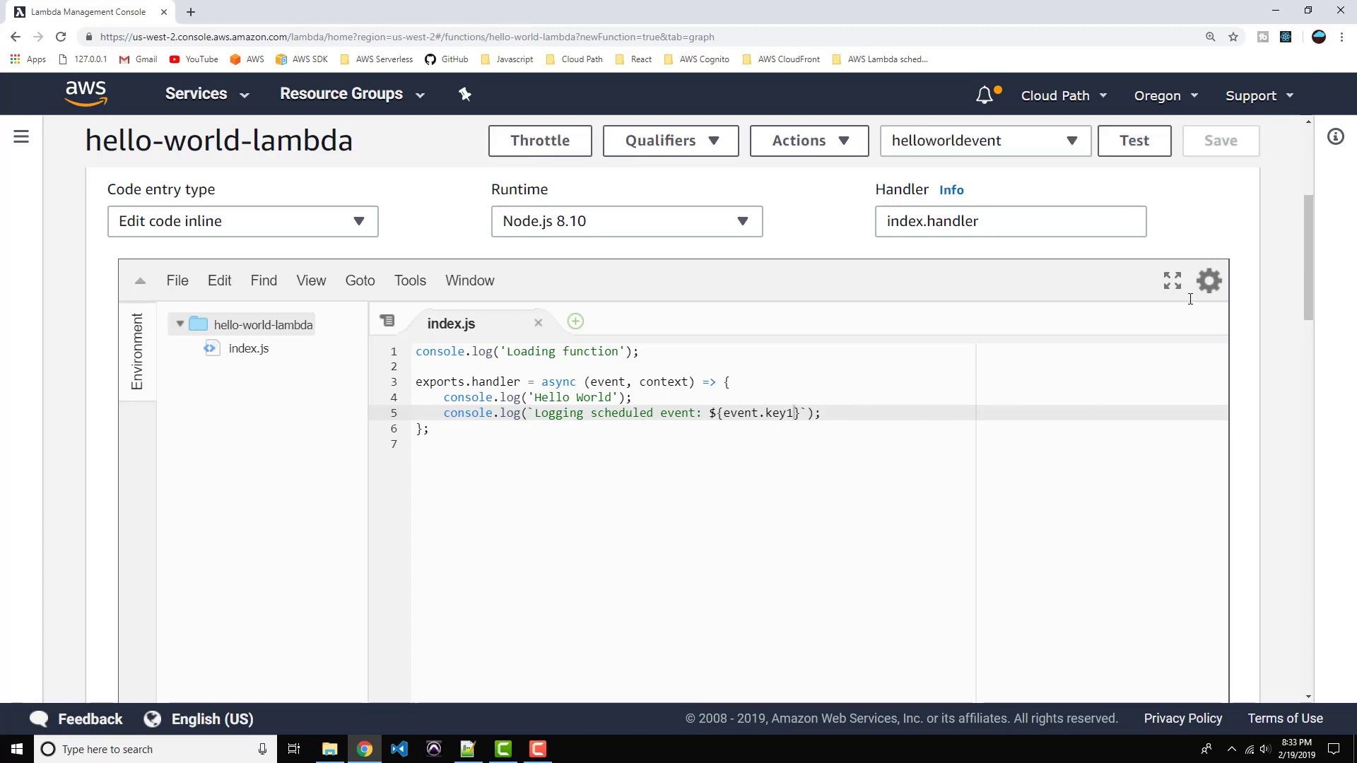
- Test the function with helloworldevent and review the execution details and log output
left_click(1134, 141)
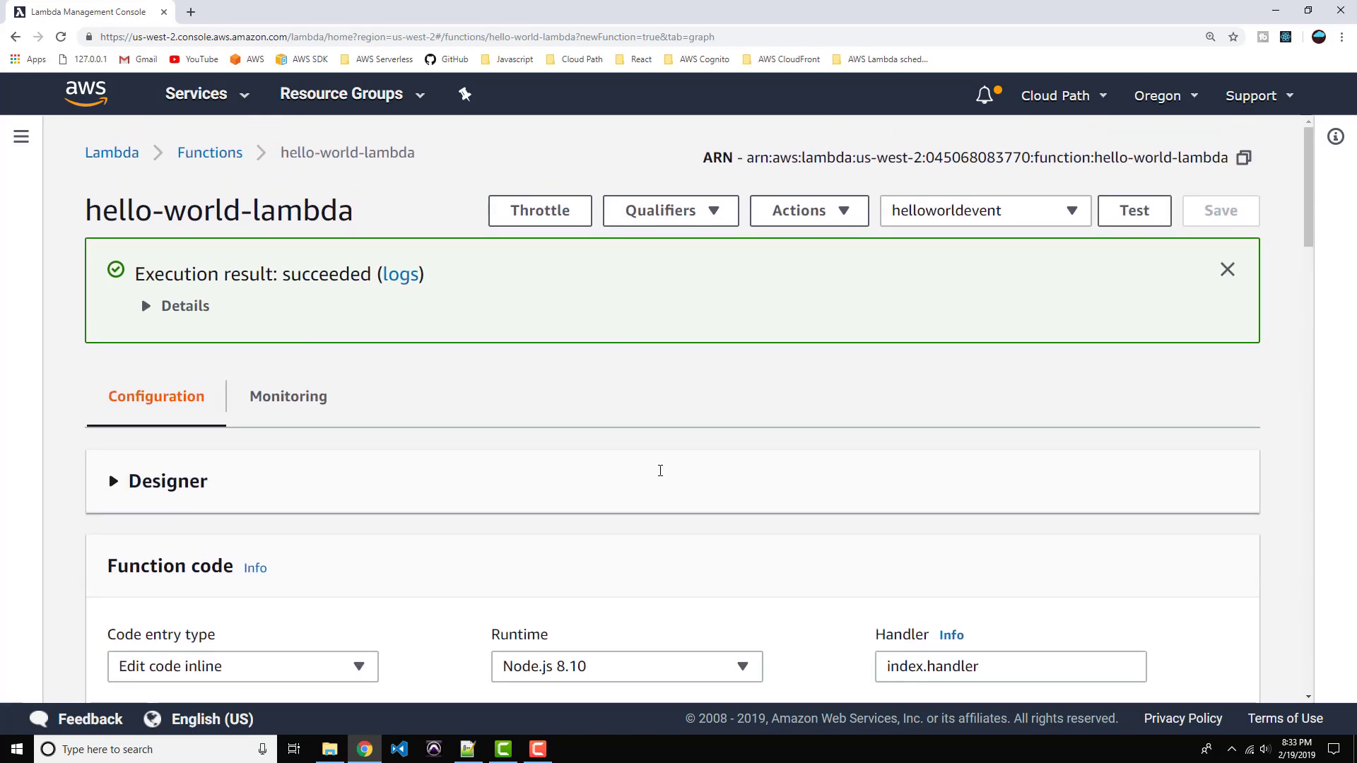
left_click(147, 306)
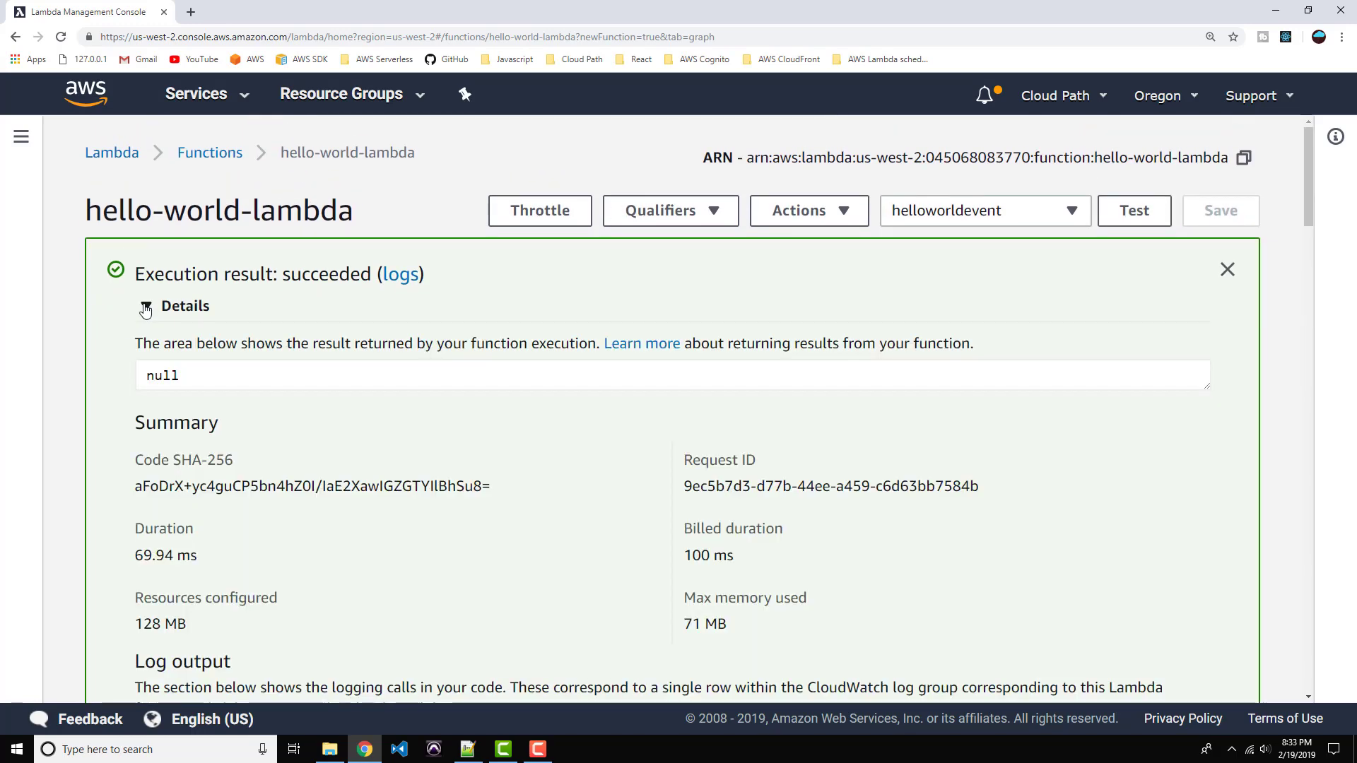
scroll(146, 309, "down", 5)
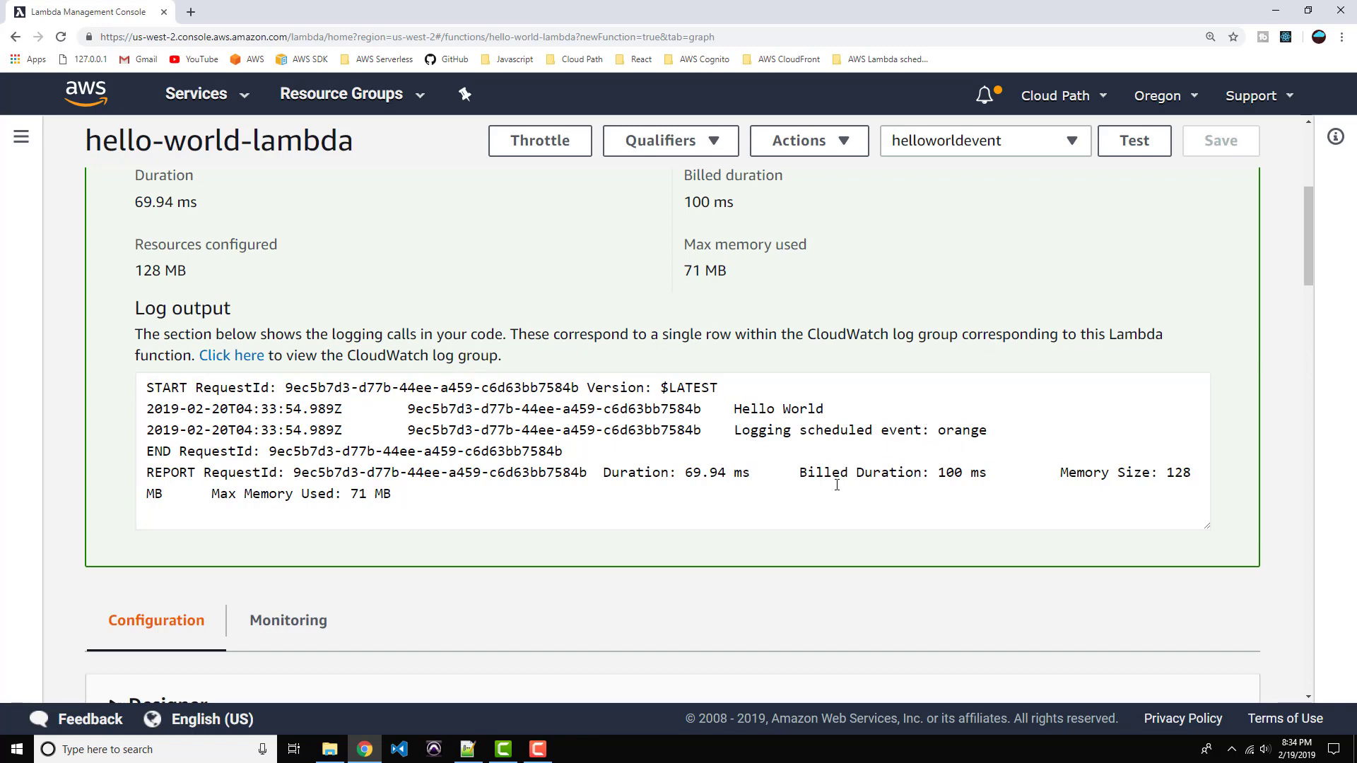
scroll(837, 485, "up", 5)
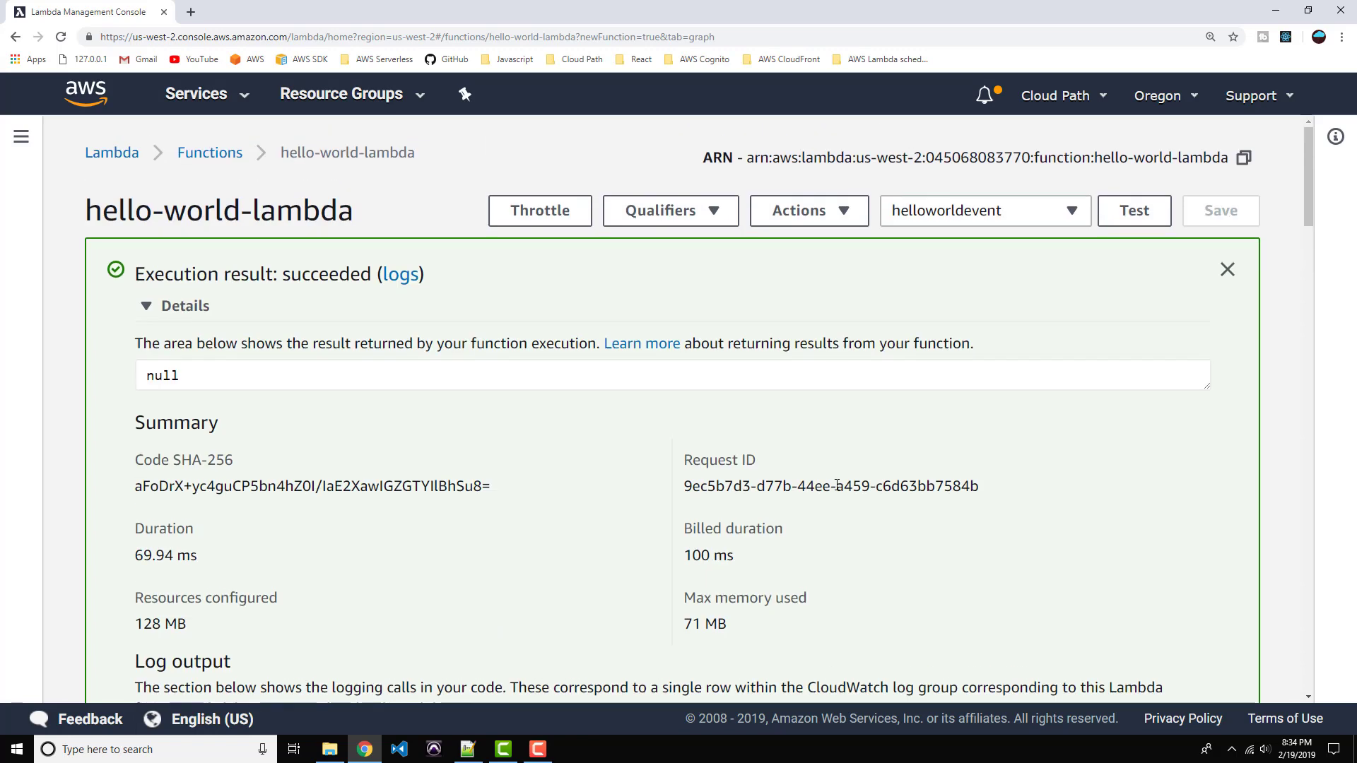
- Change the logged expression in the second handler console.log line from event.key1 back to event and save the function
left_click(147, 306)
scroll(373, 396, "down", 6)
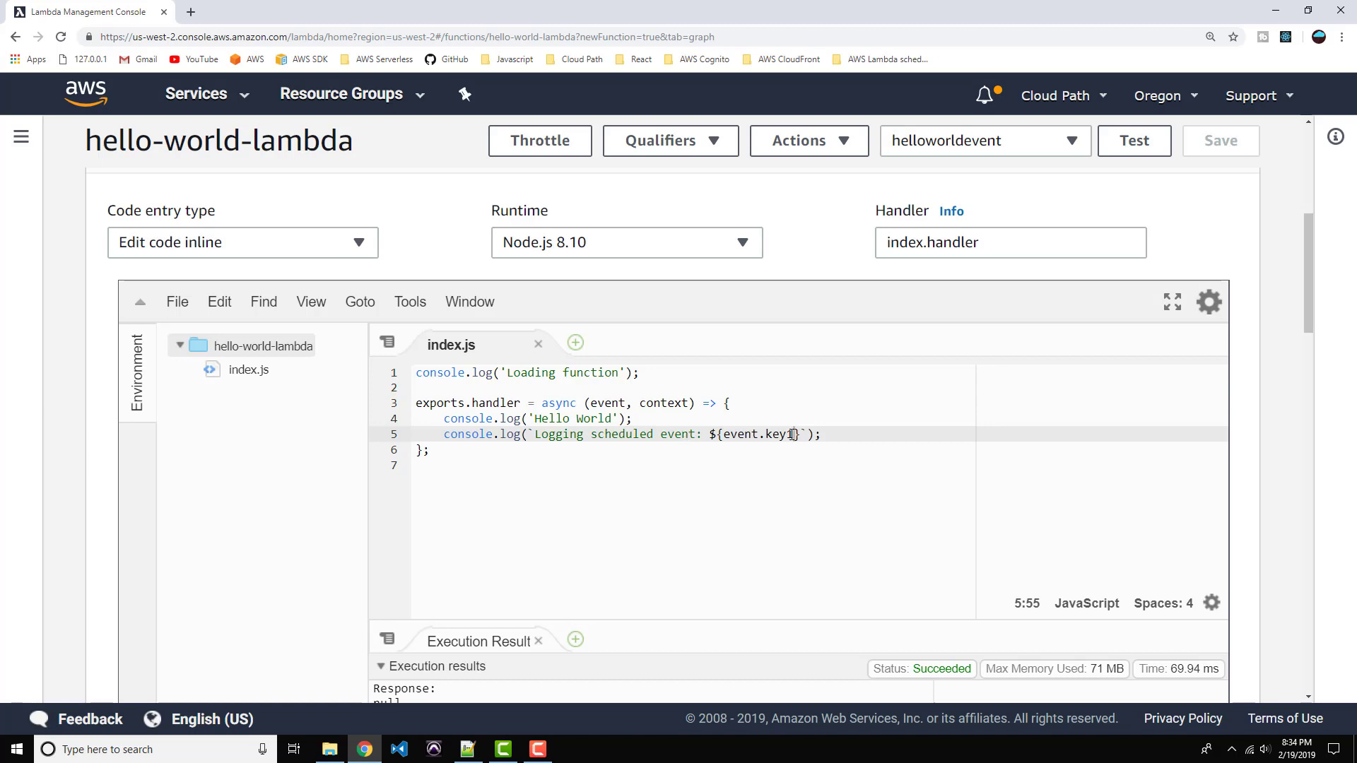
left_click_drag(794, 434, 768, 436)
key("BackSpace")
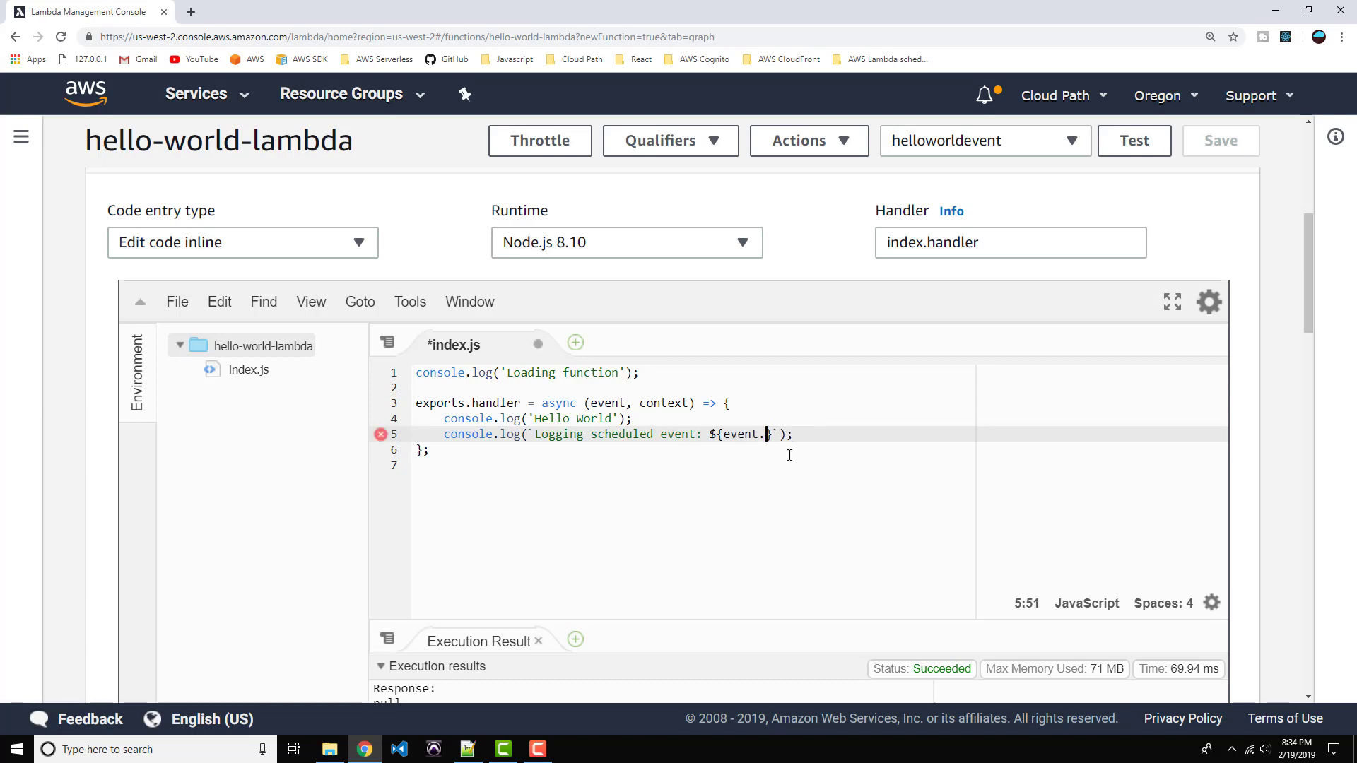
key("BackSpace")
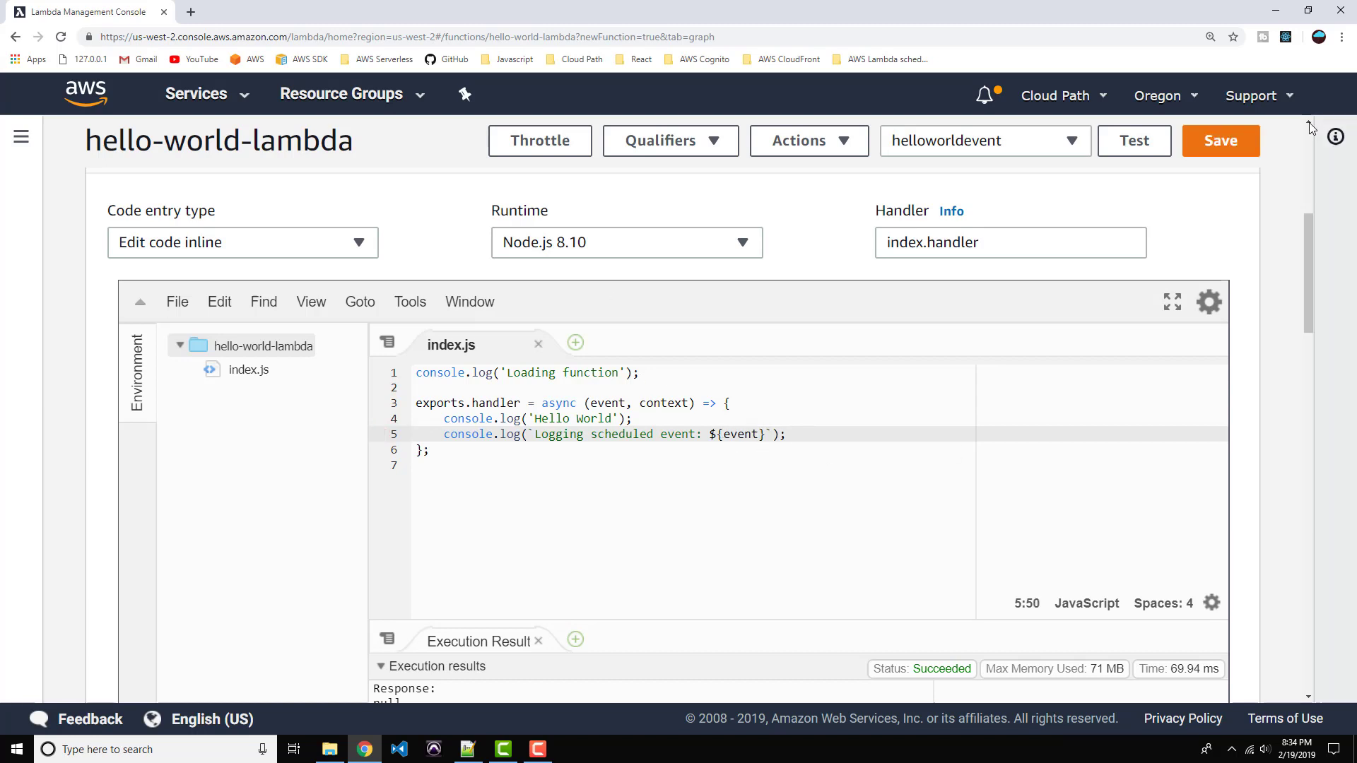
left_click(1222, 141)
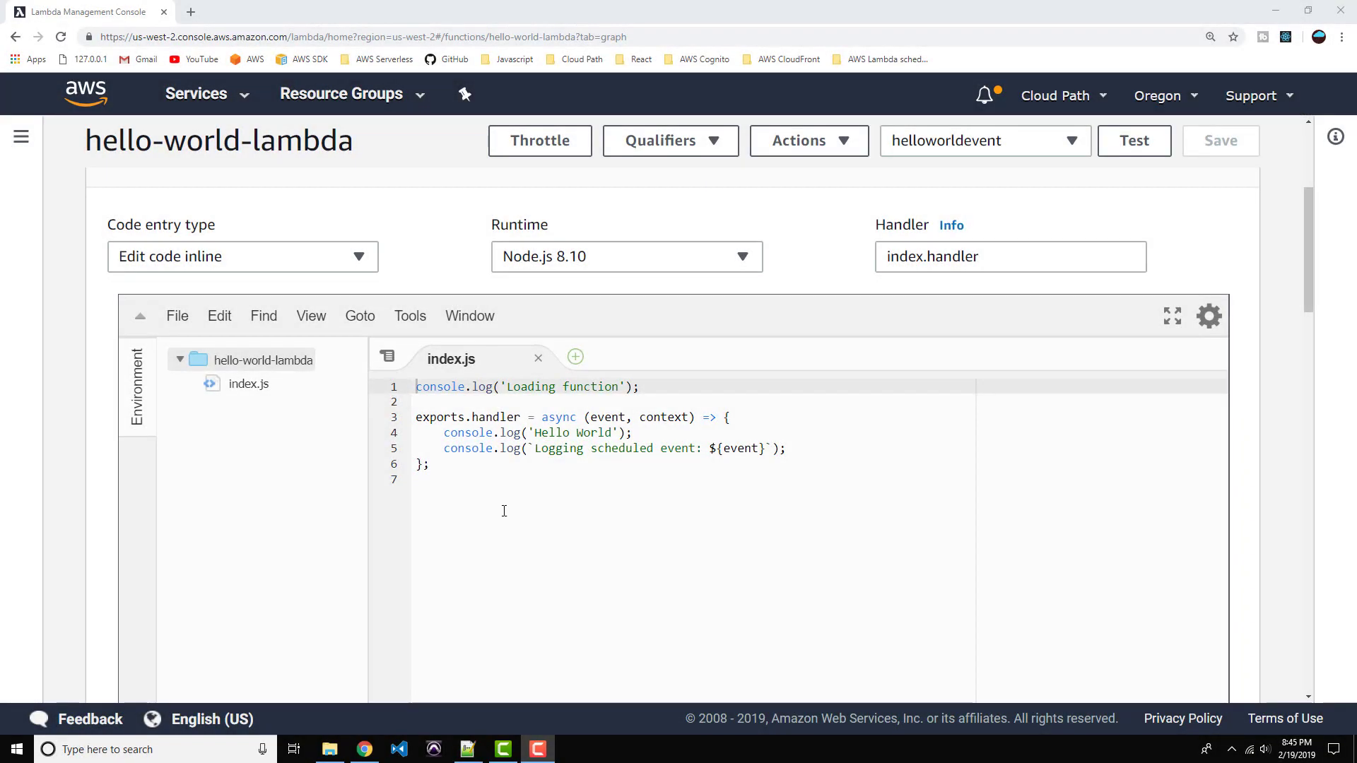
- Switch to CloudWatch and start a new event rule that runs on a schedule at a fixed rate of 1 minute
left_click(197, 99)
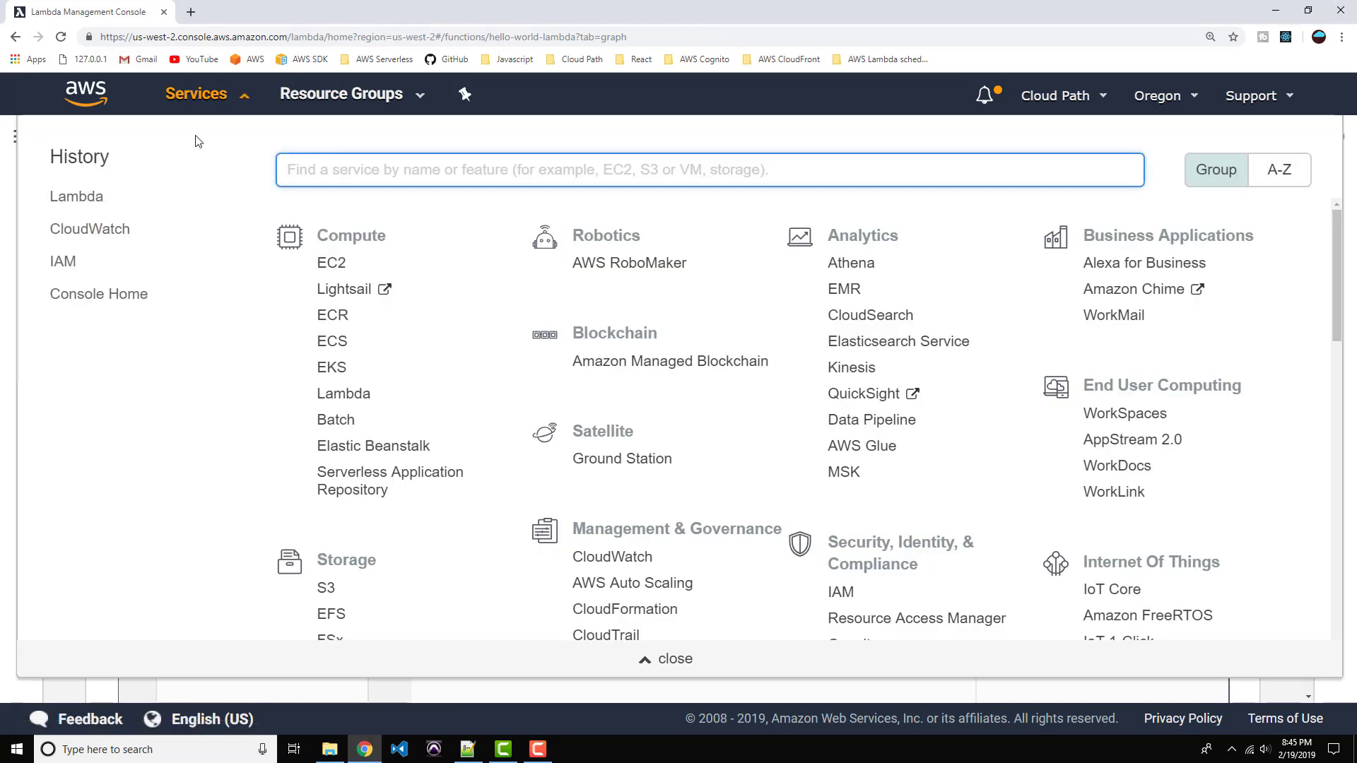
left_click(103, 233)
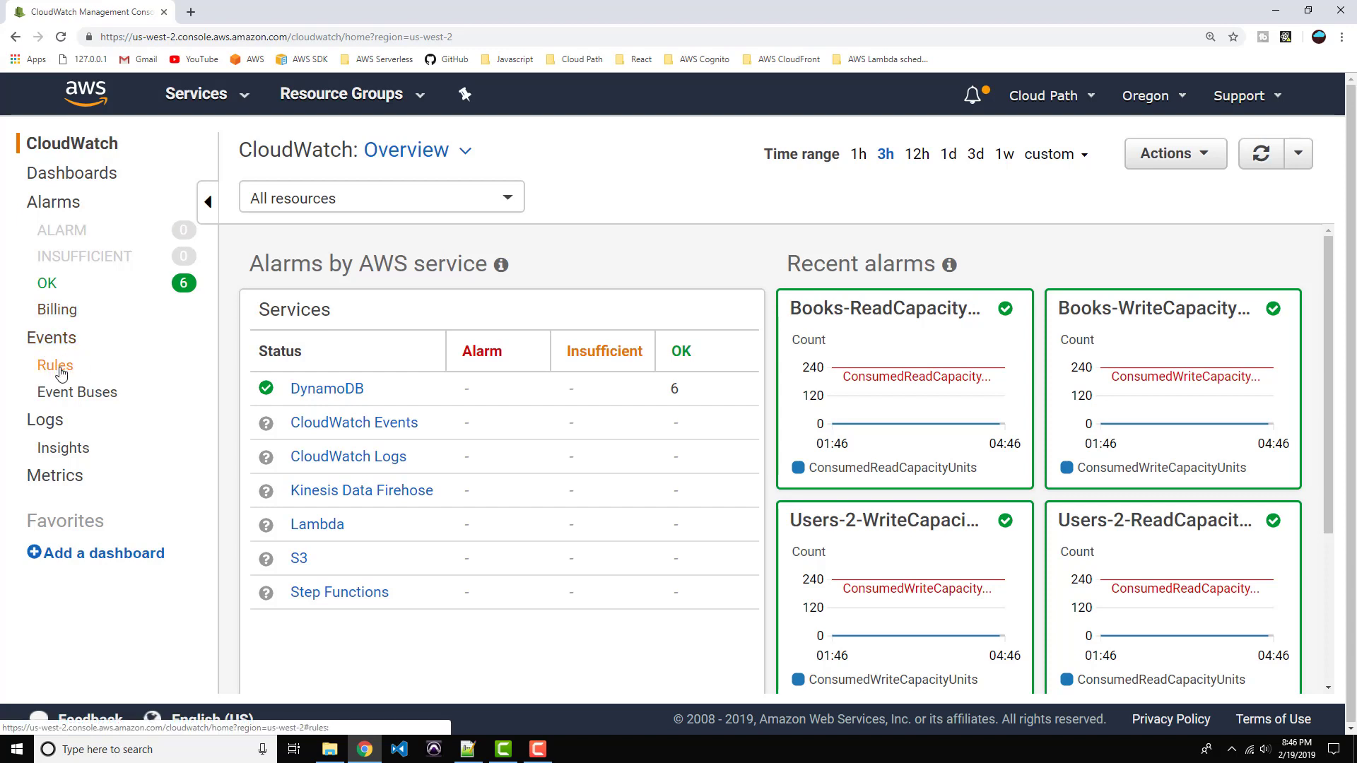
left_click(62, 374)
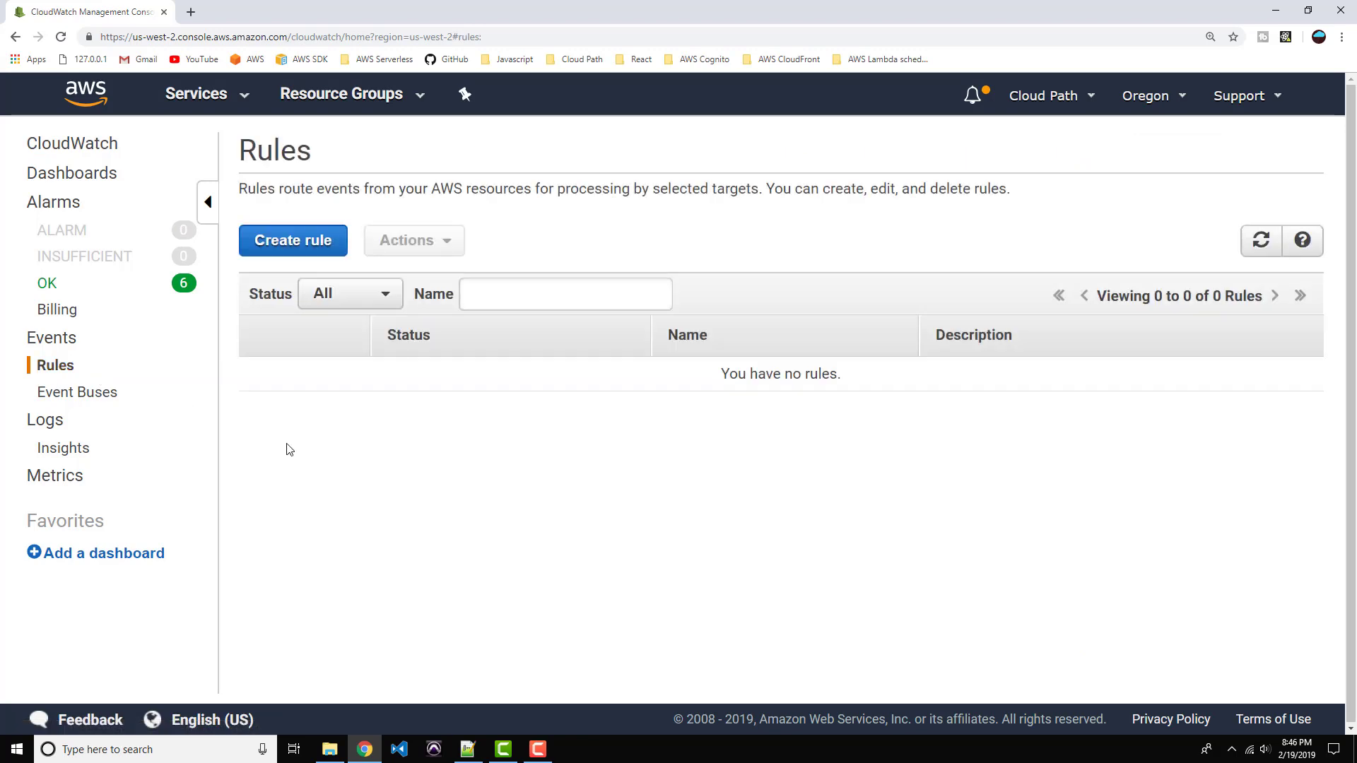
left_click(302, 253)
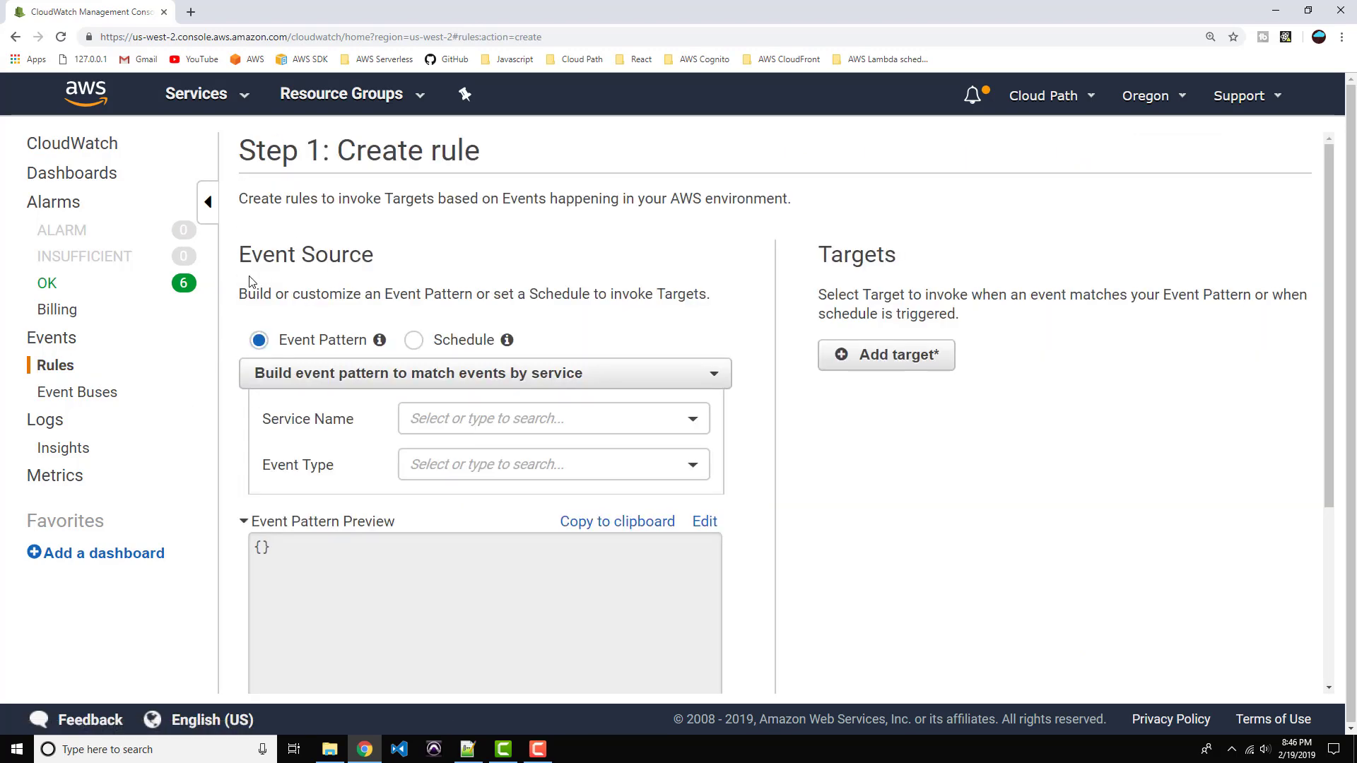
left_click(415, 341)
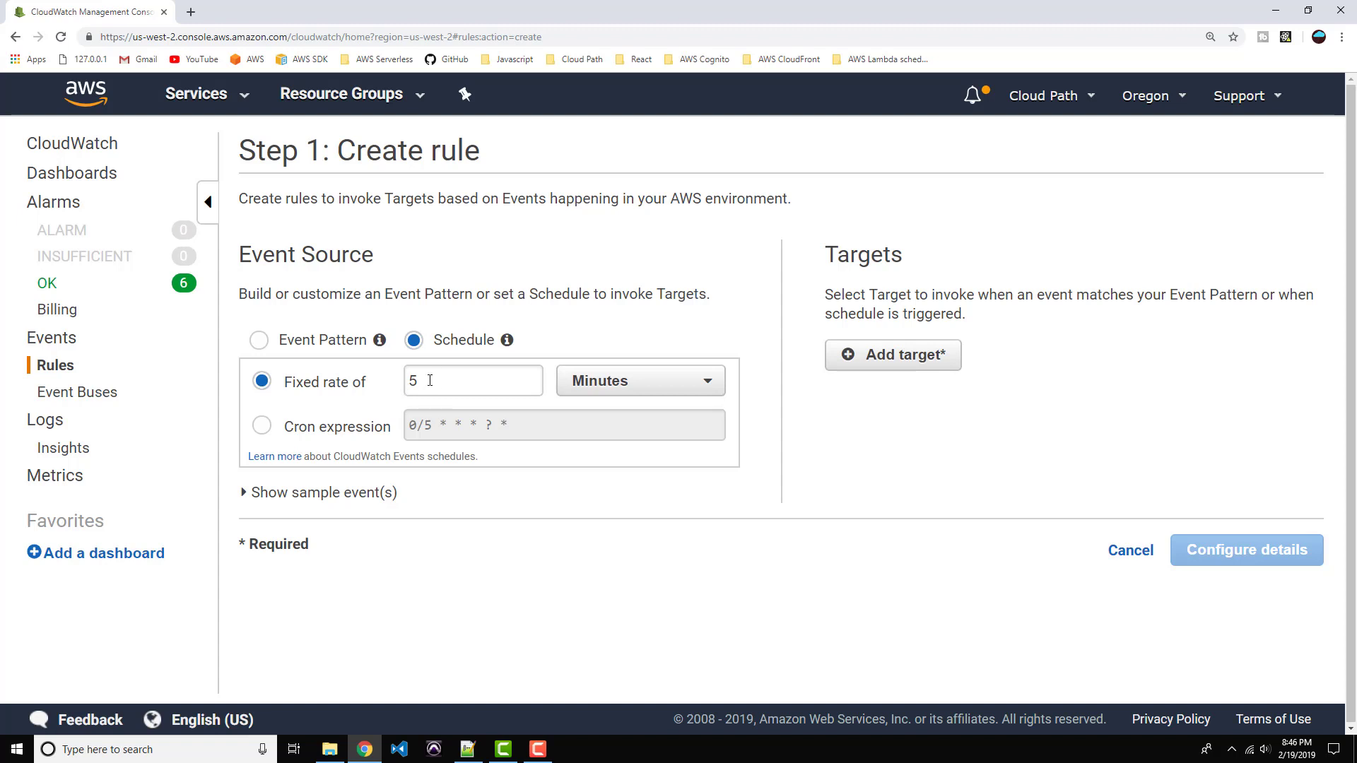
left_click(622, 383)
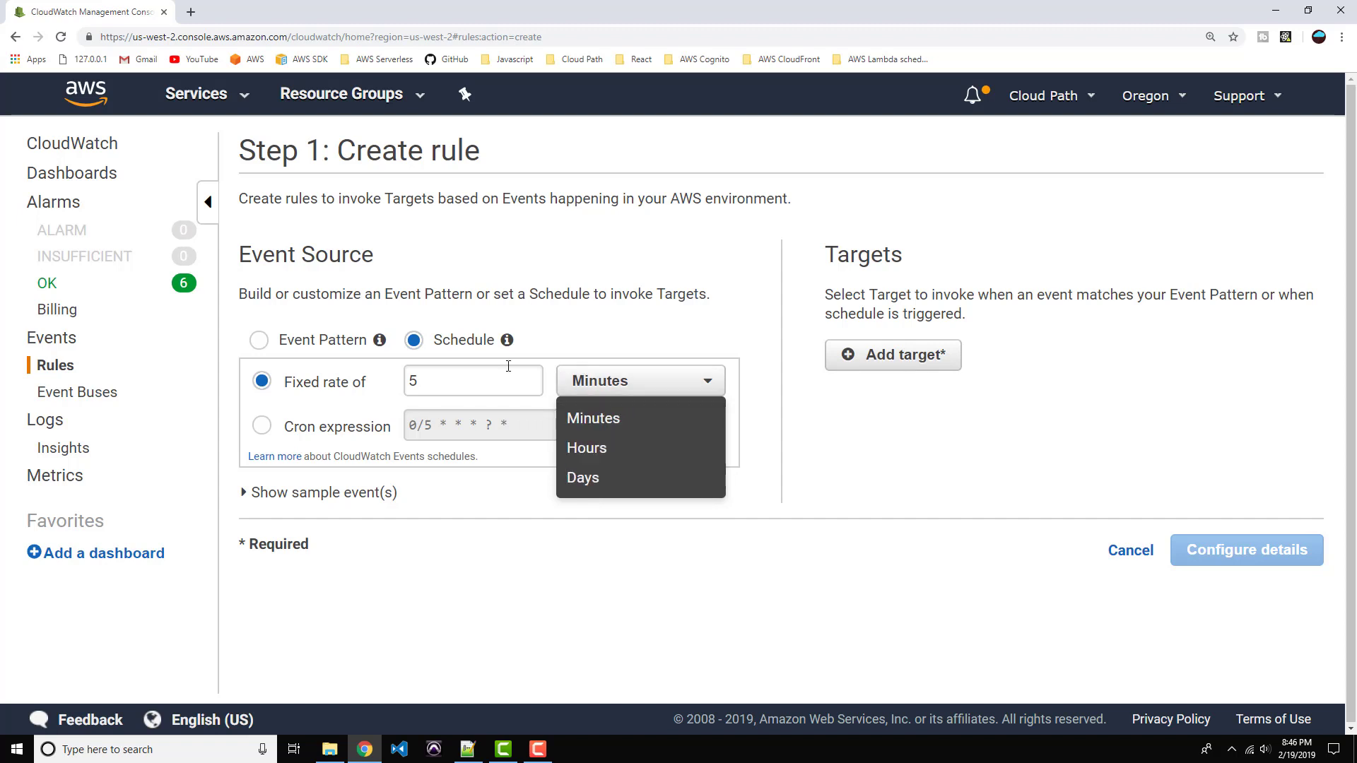
left_click(466, 379)
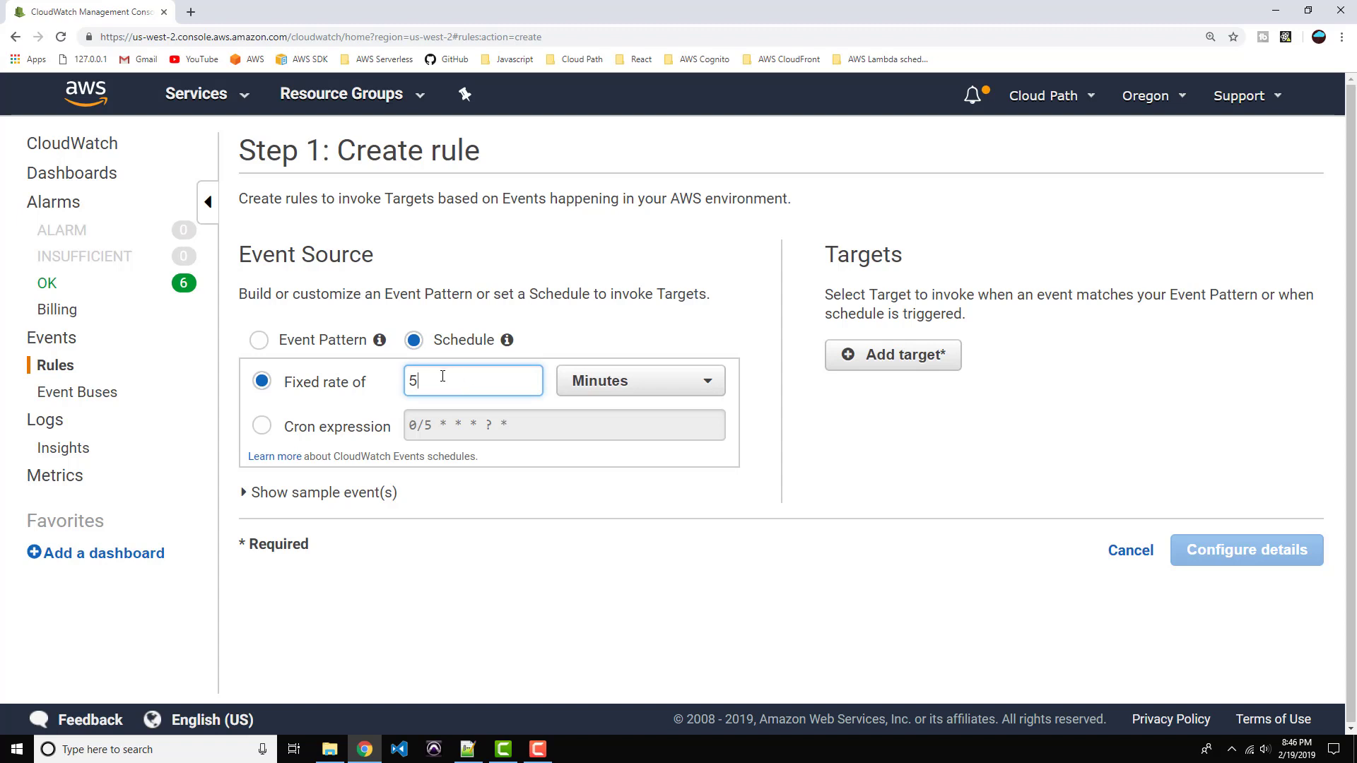
double_click(443, 385)
type("1")
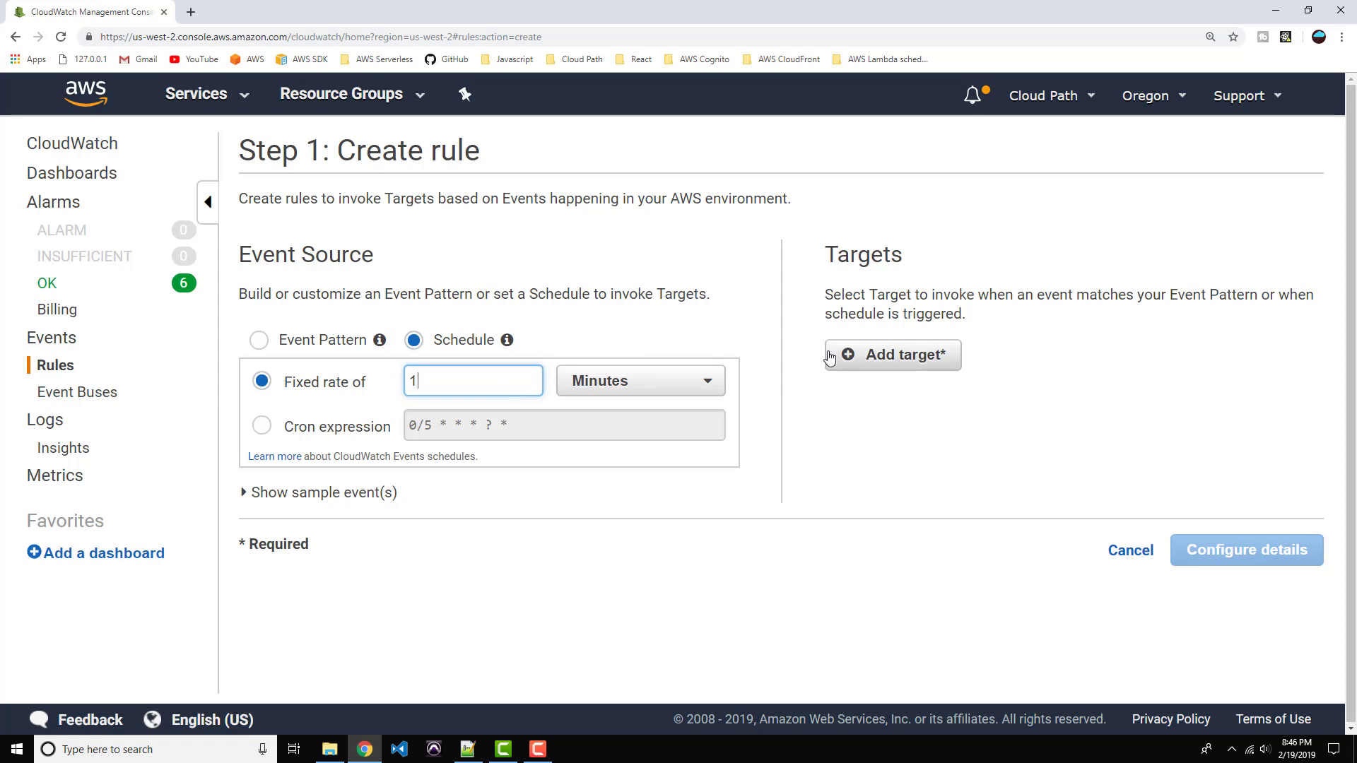
- Add the hello-world-lambda Lambda function as the rule's target and proceed to the rule details
left_click(896, 361)
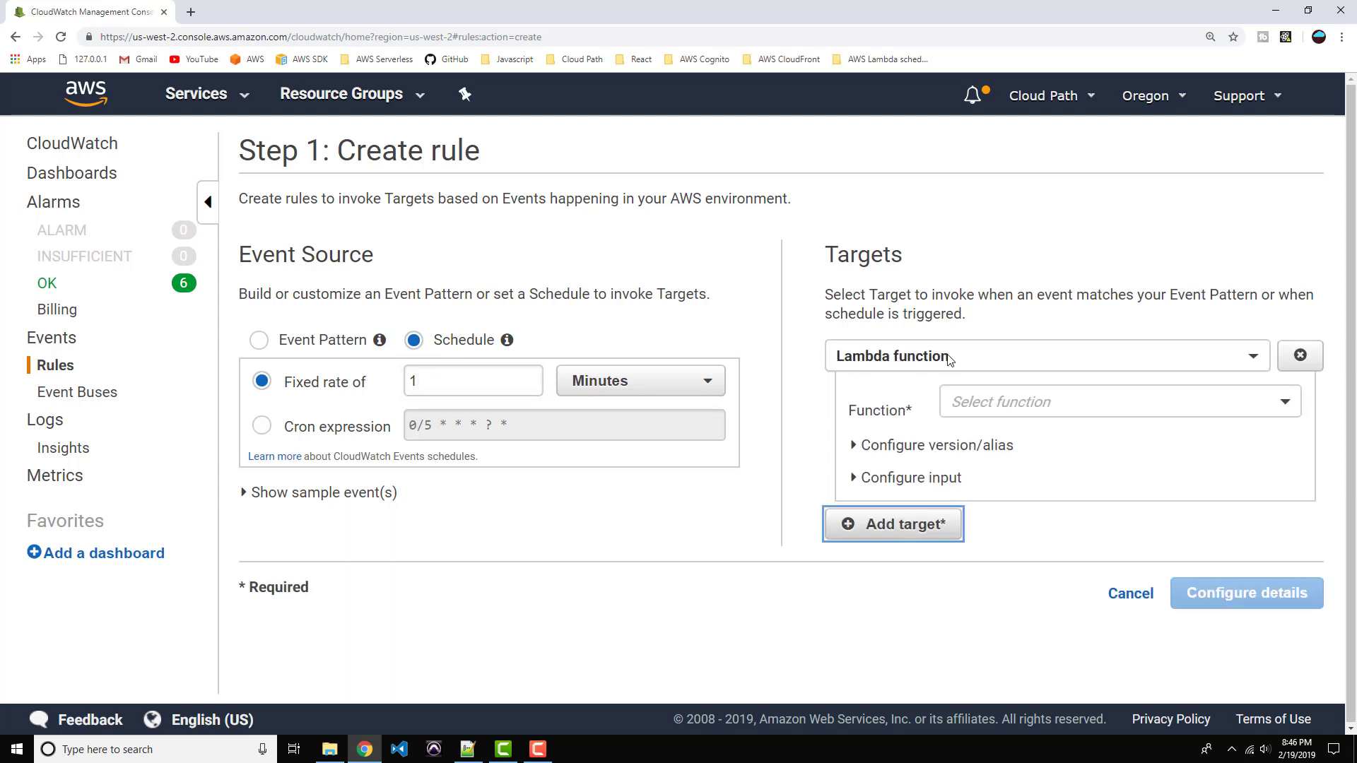
left_click(1005, 403)
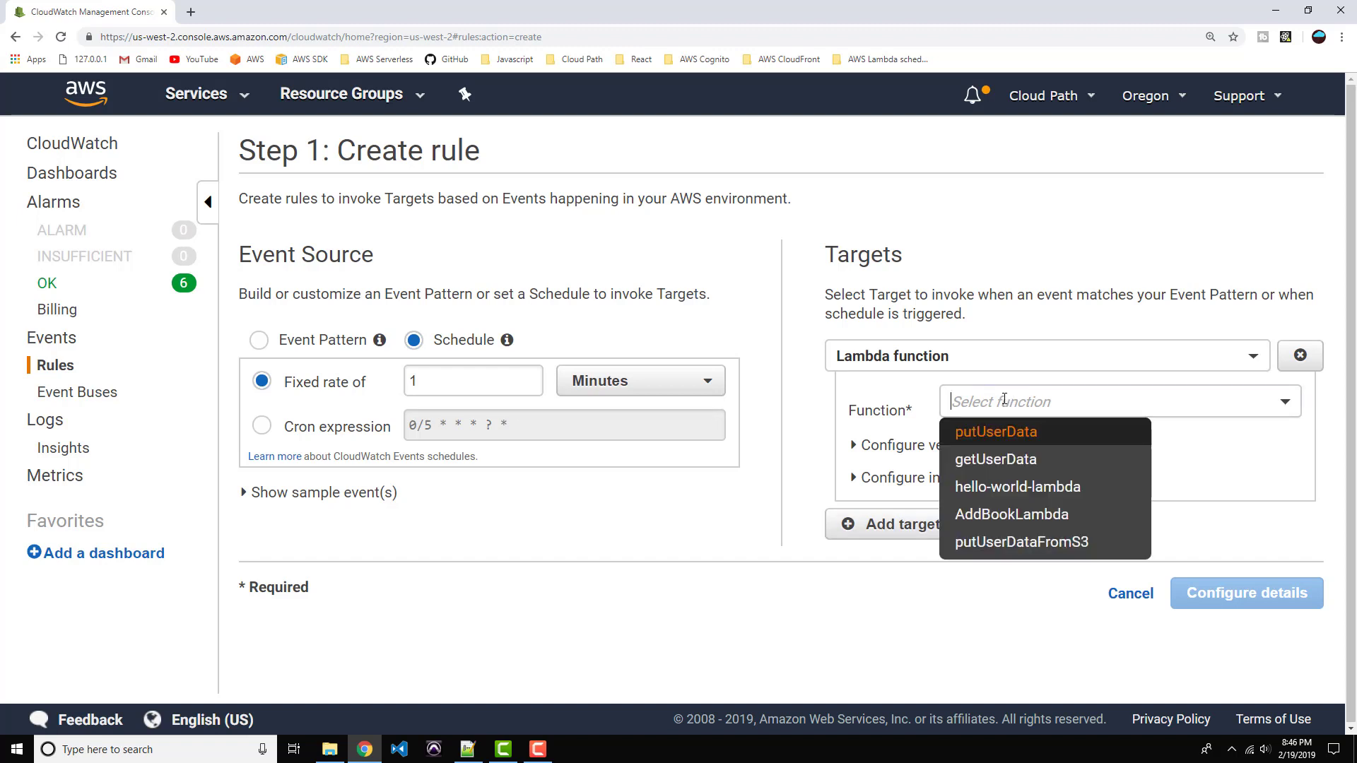
left_click(1032, 487)
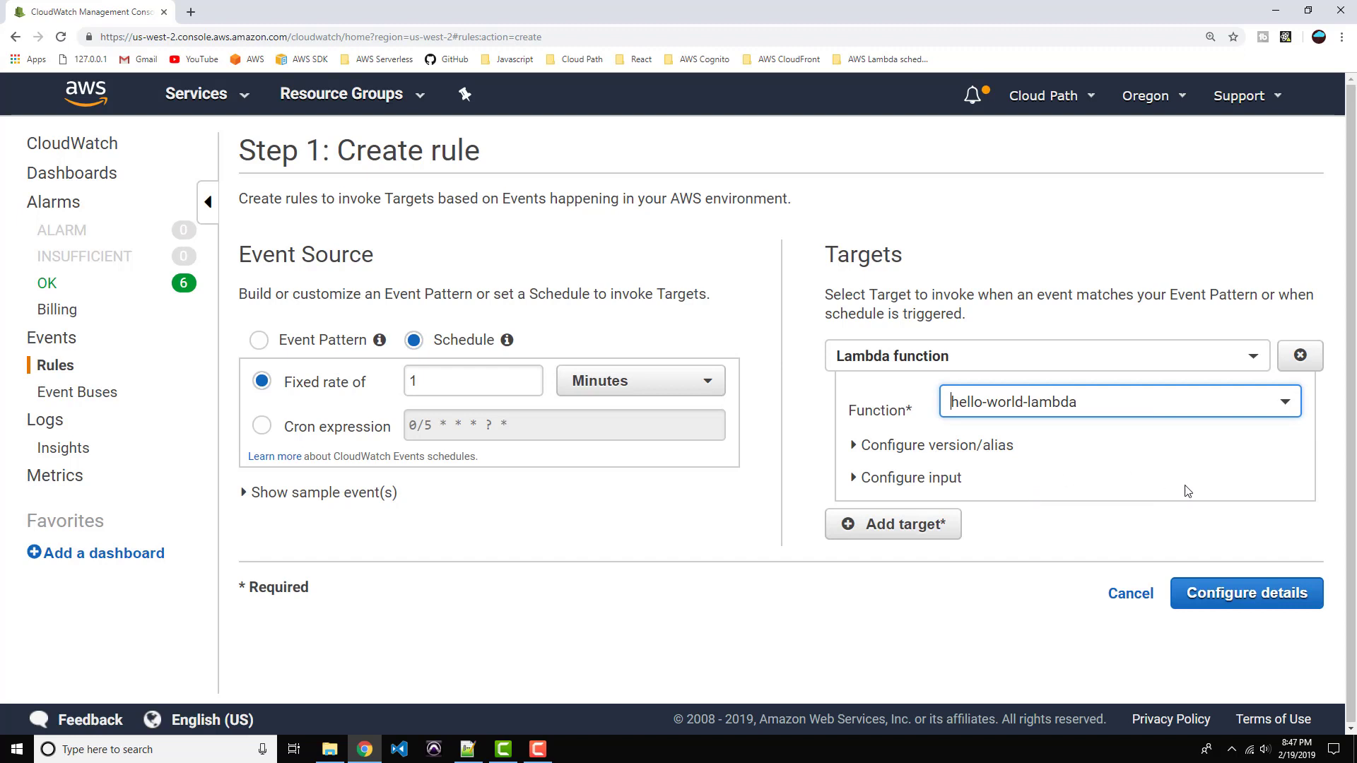
left_click(1233, 595)
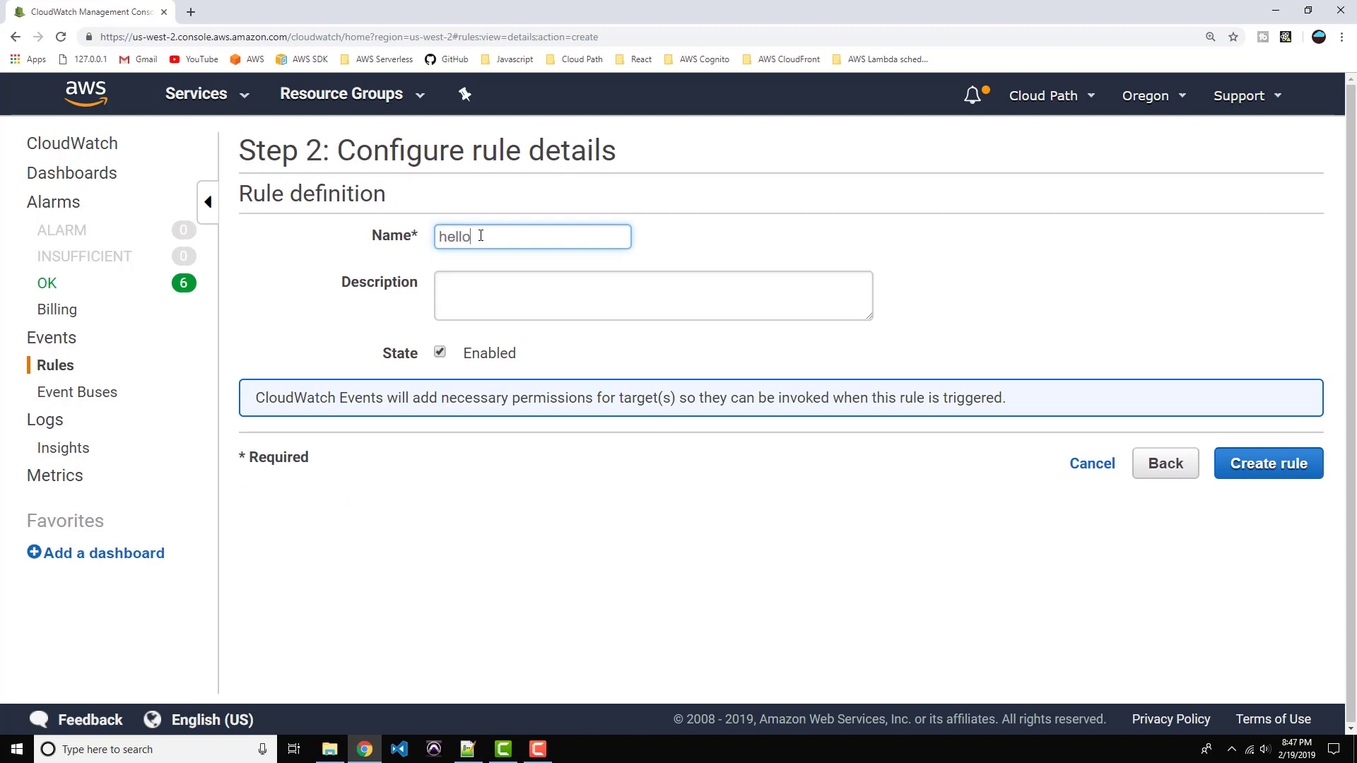
- Name the rule hello-world-lambda-rule, describe it as "Invoke lambda every minute." and create it
type("orld-lambda-rule")
left_click(528, 281)
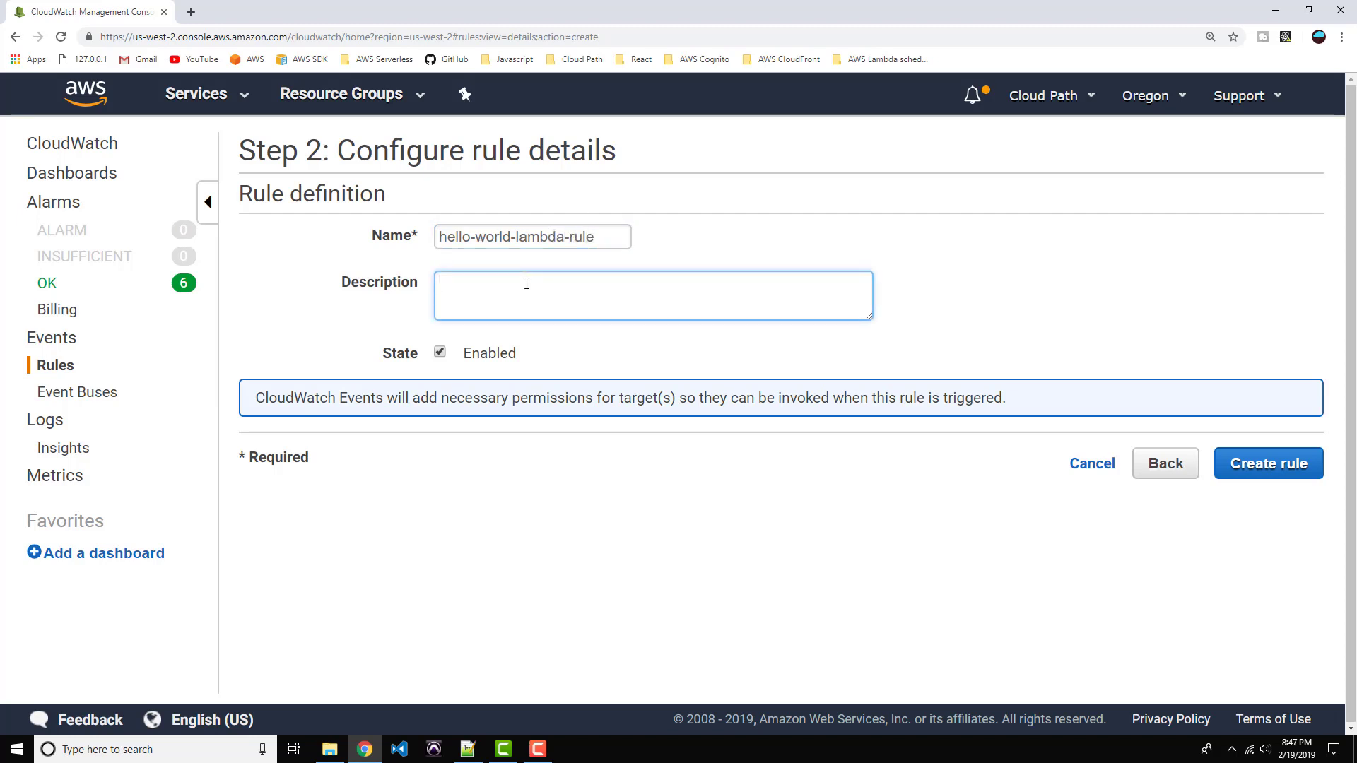
type("Invol")
key("BackSpace")
type("ke lambda every minute.")
left_click(1267, 463)
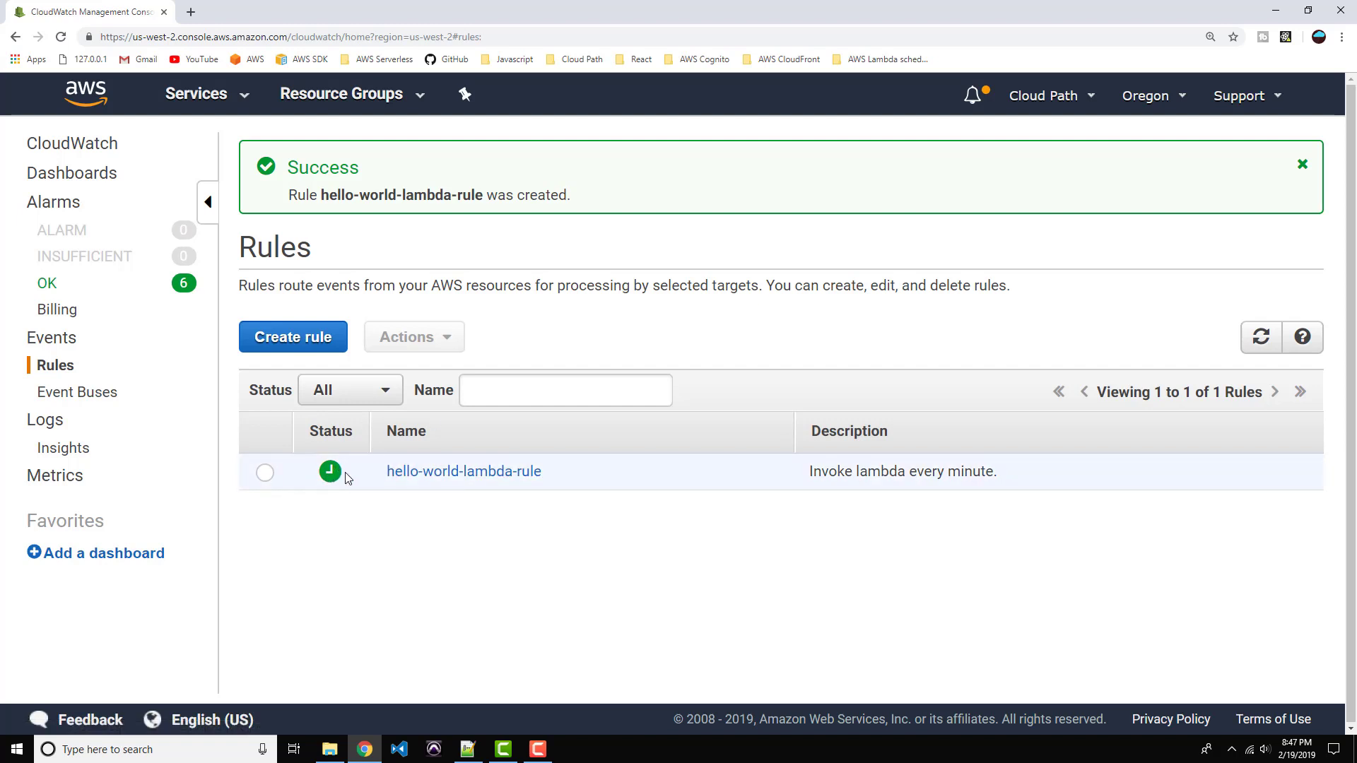
- Check the new rule's status and review the newest log stream in the /aws/lambda/hello-world-lambda log group
mouse_move(330, 481)
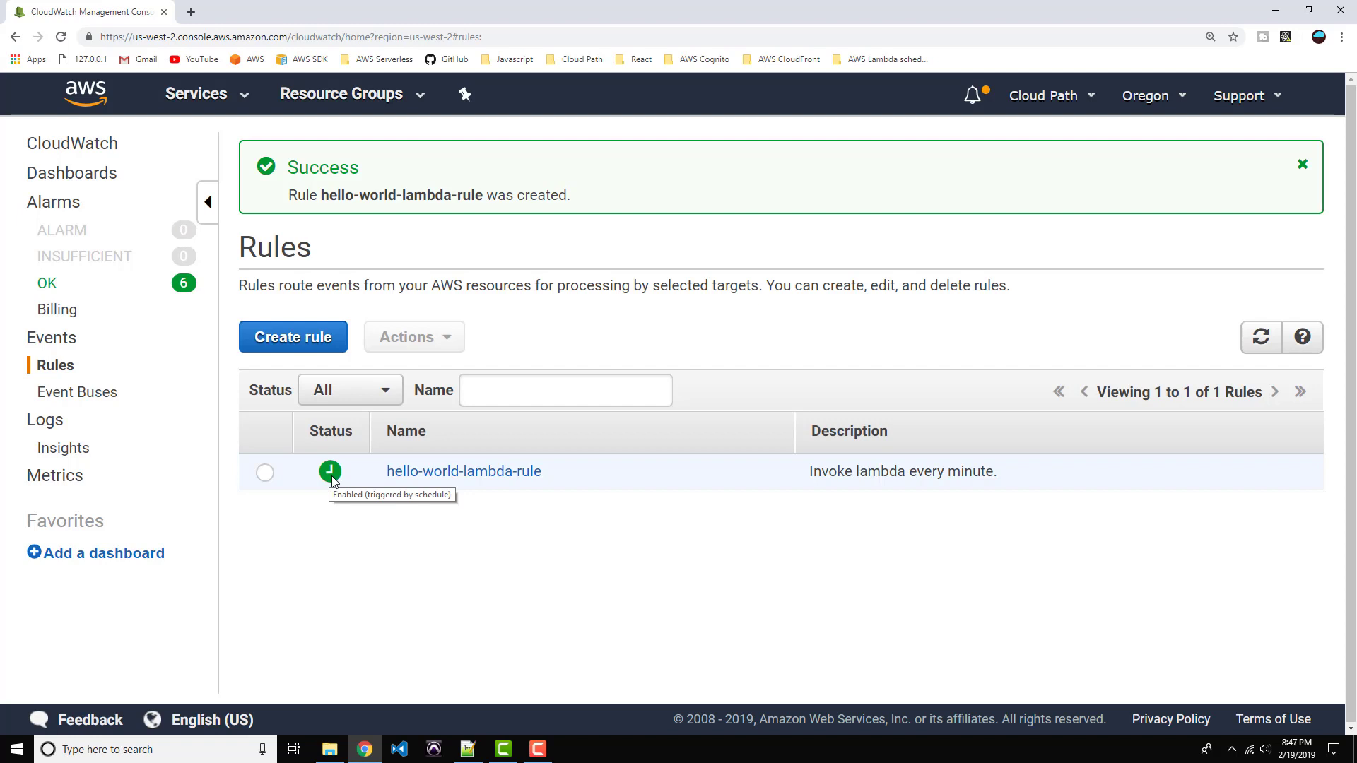
left_click(42, 426)
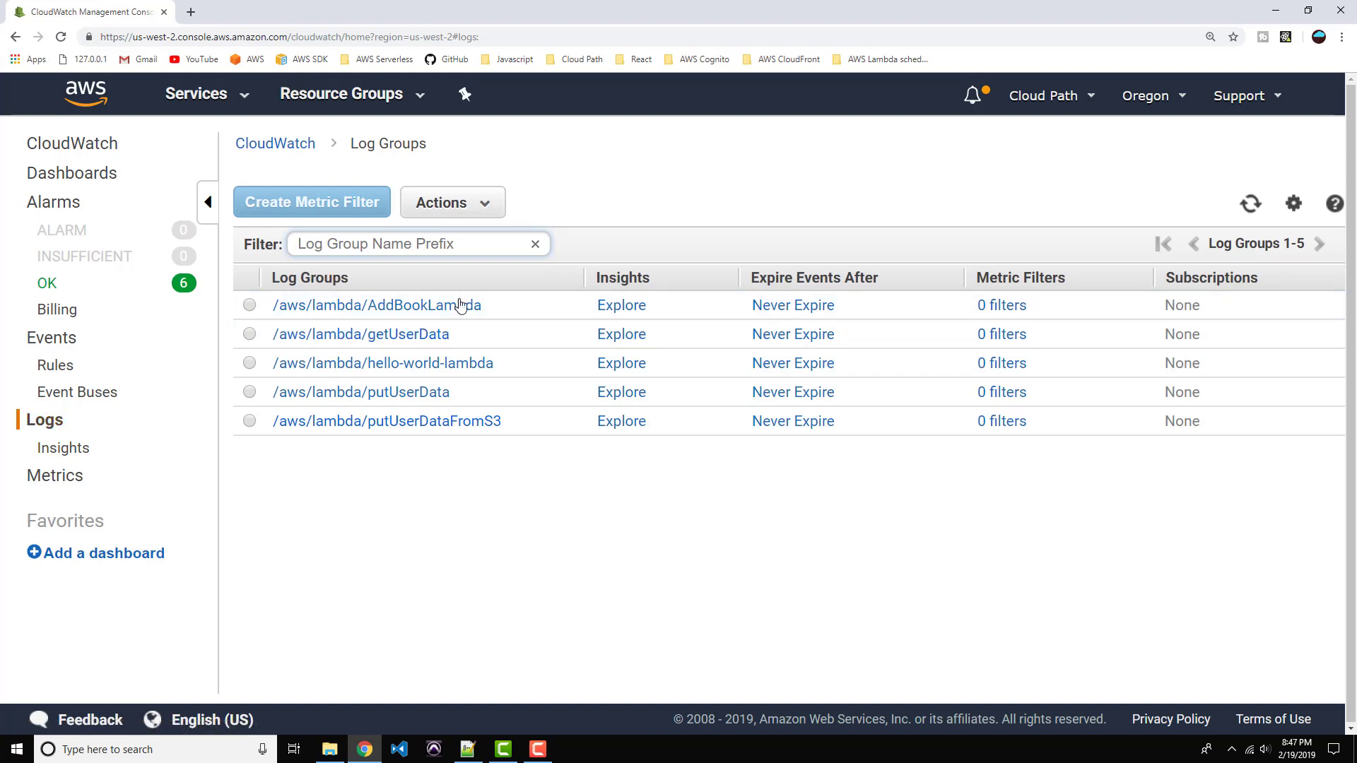
left_click(359, 368)
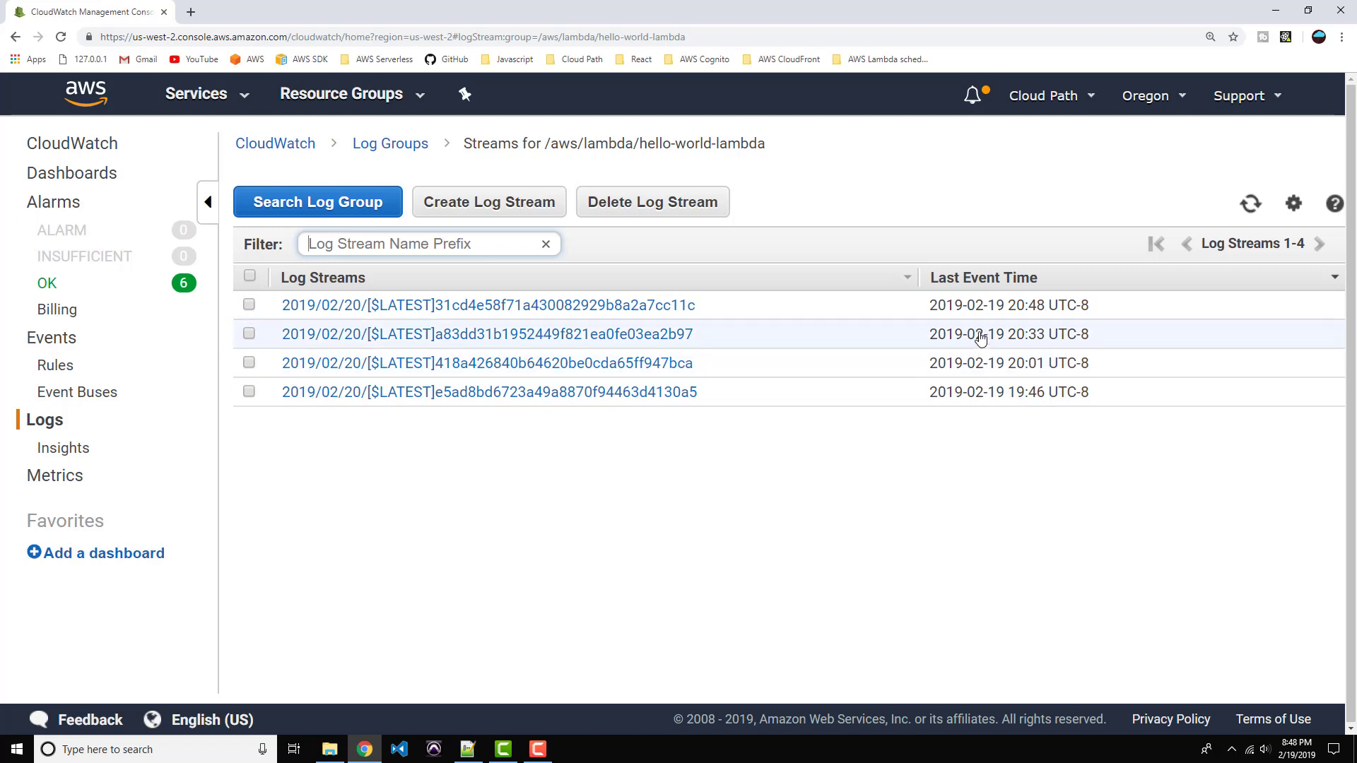
left_click(498, 310)
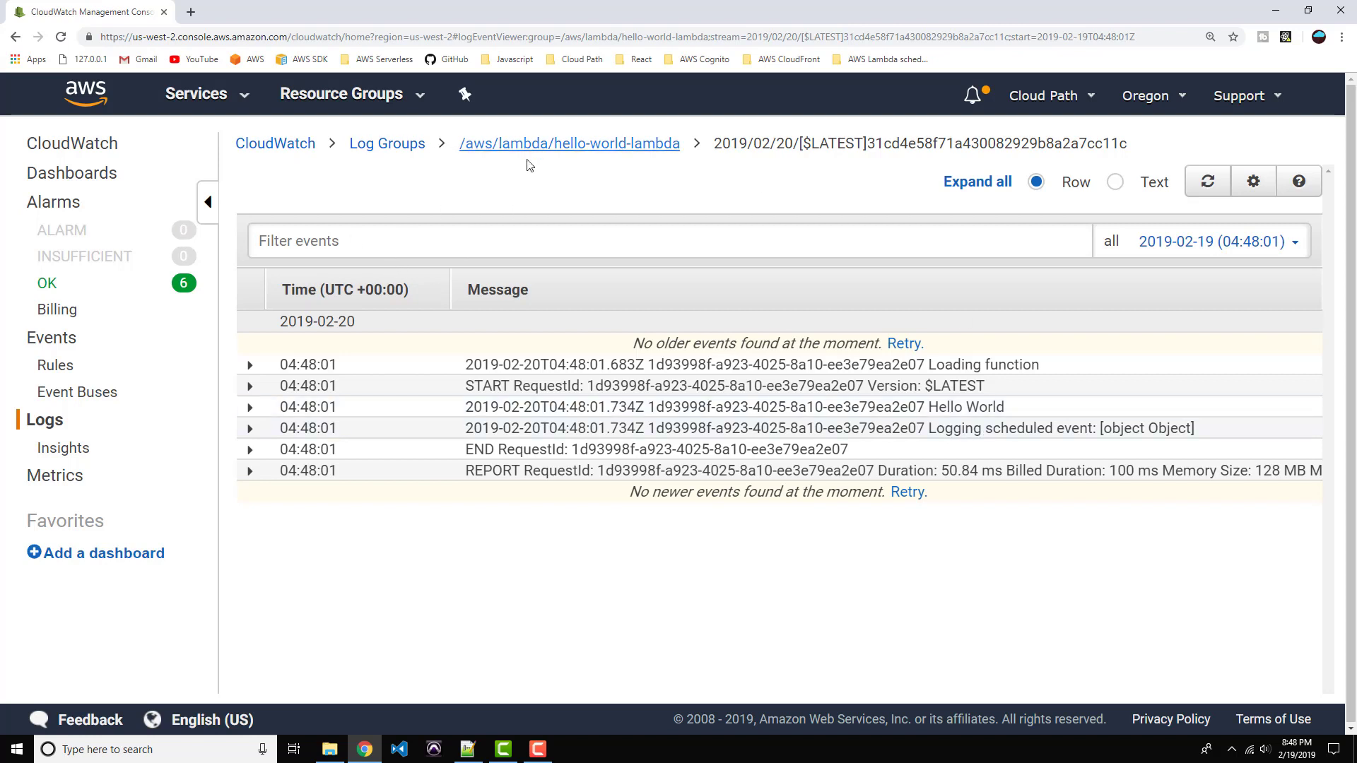
left_click(612, 146)
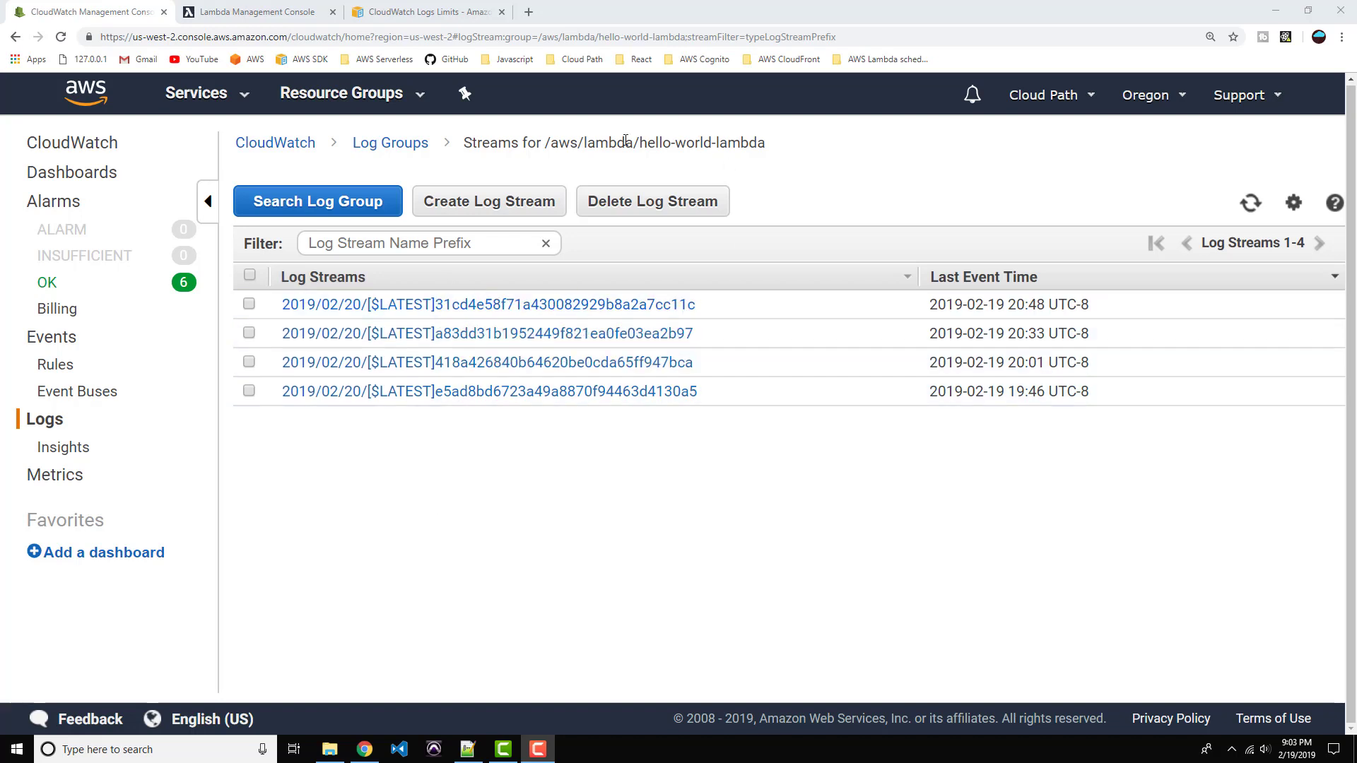
- Reopen the newest log stream of /aws/lambda/hello-world-lambda and examine the timestamps and messages of the scheduled invocations
left_click(44, 422)
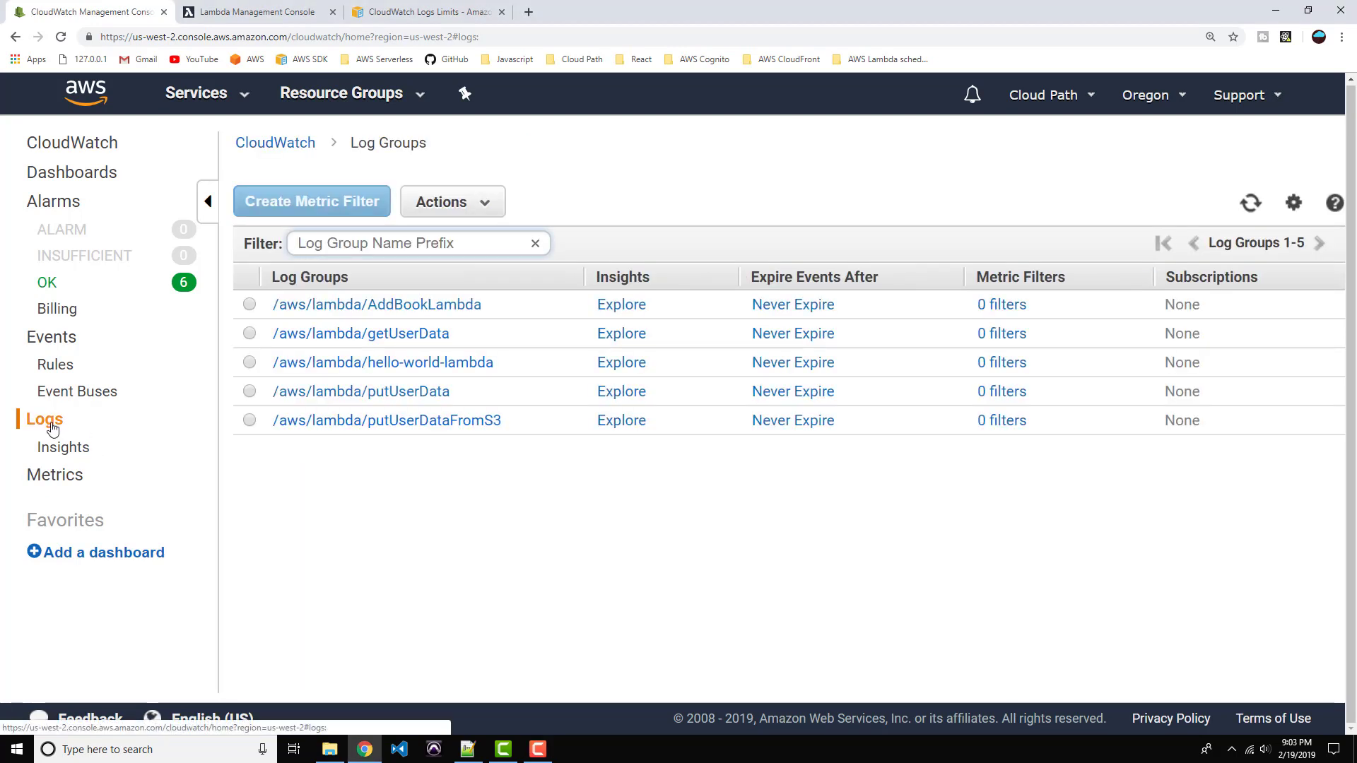
left_click(415, 363)
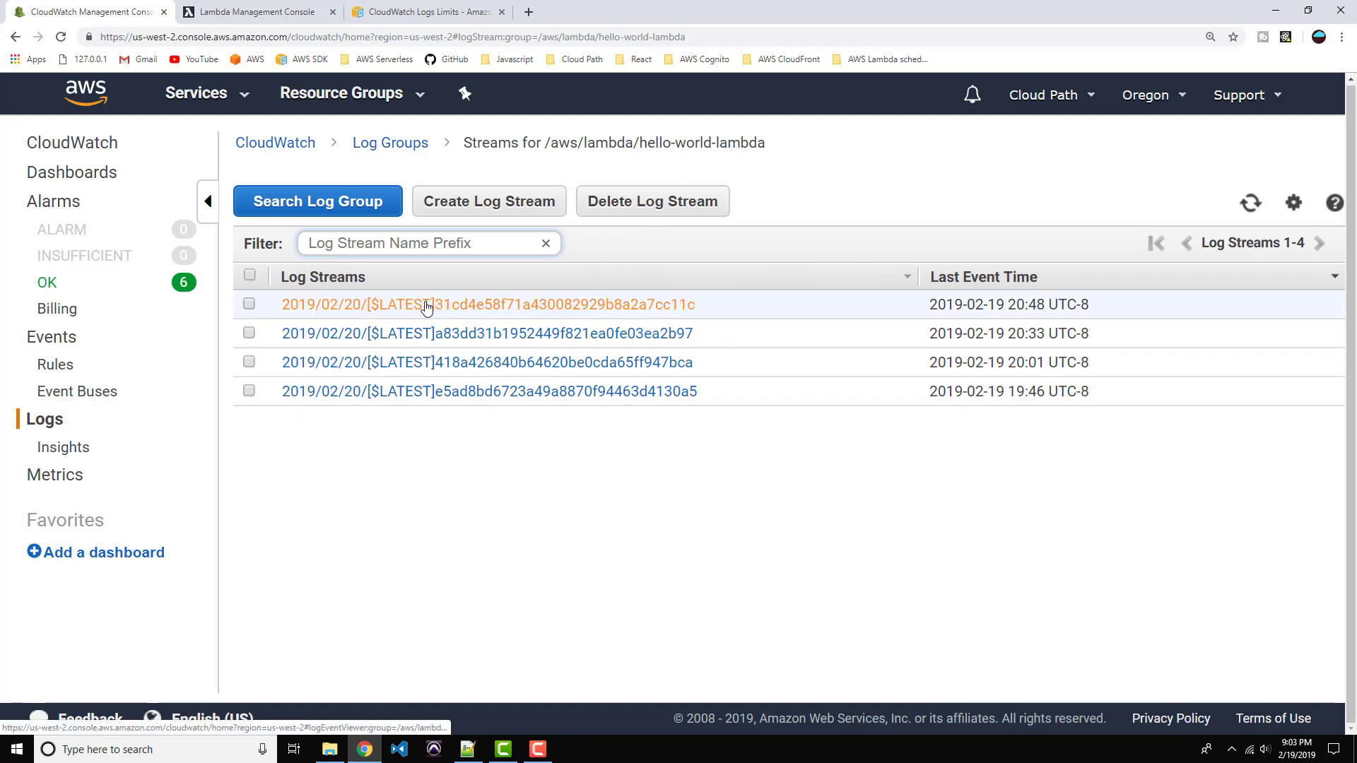
left_click(564, 309)
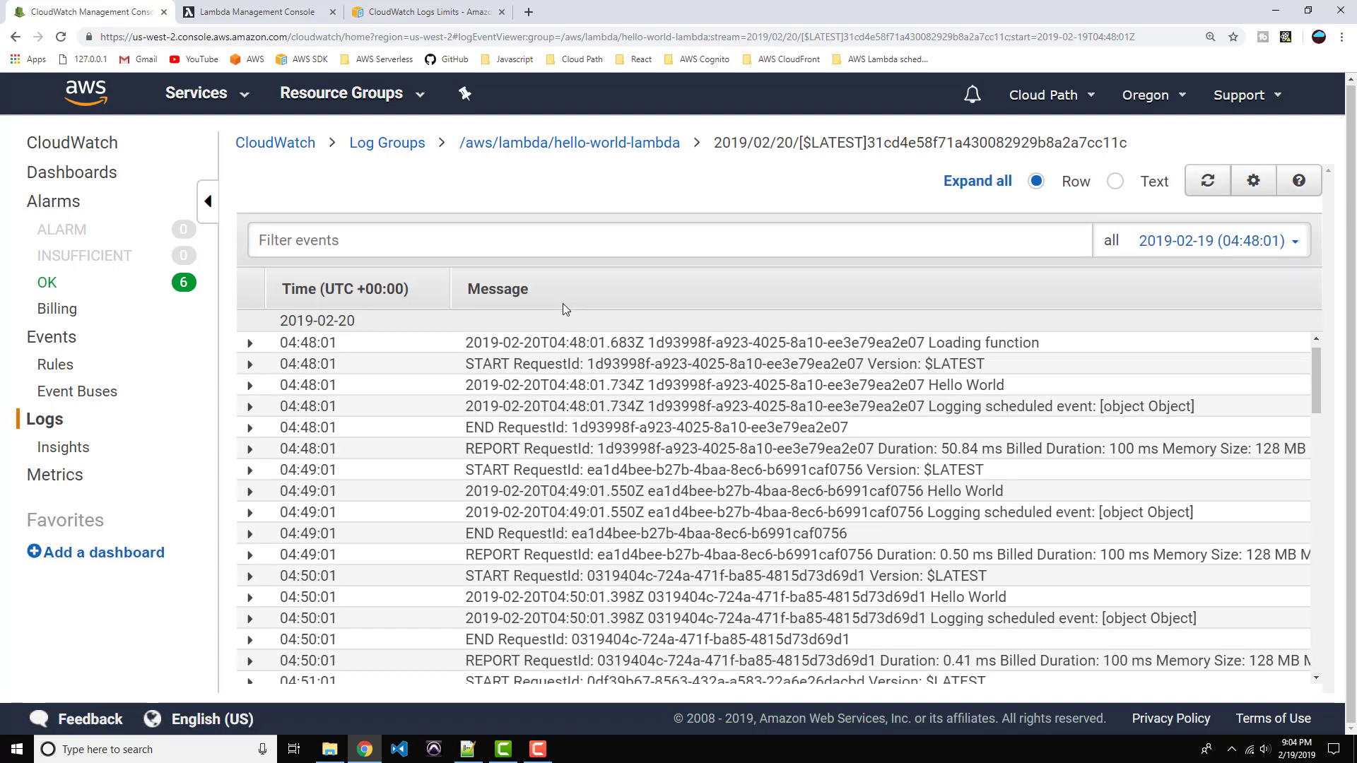
scroll(475, 417, "down", 1)
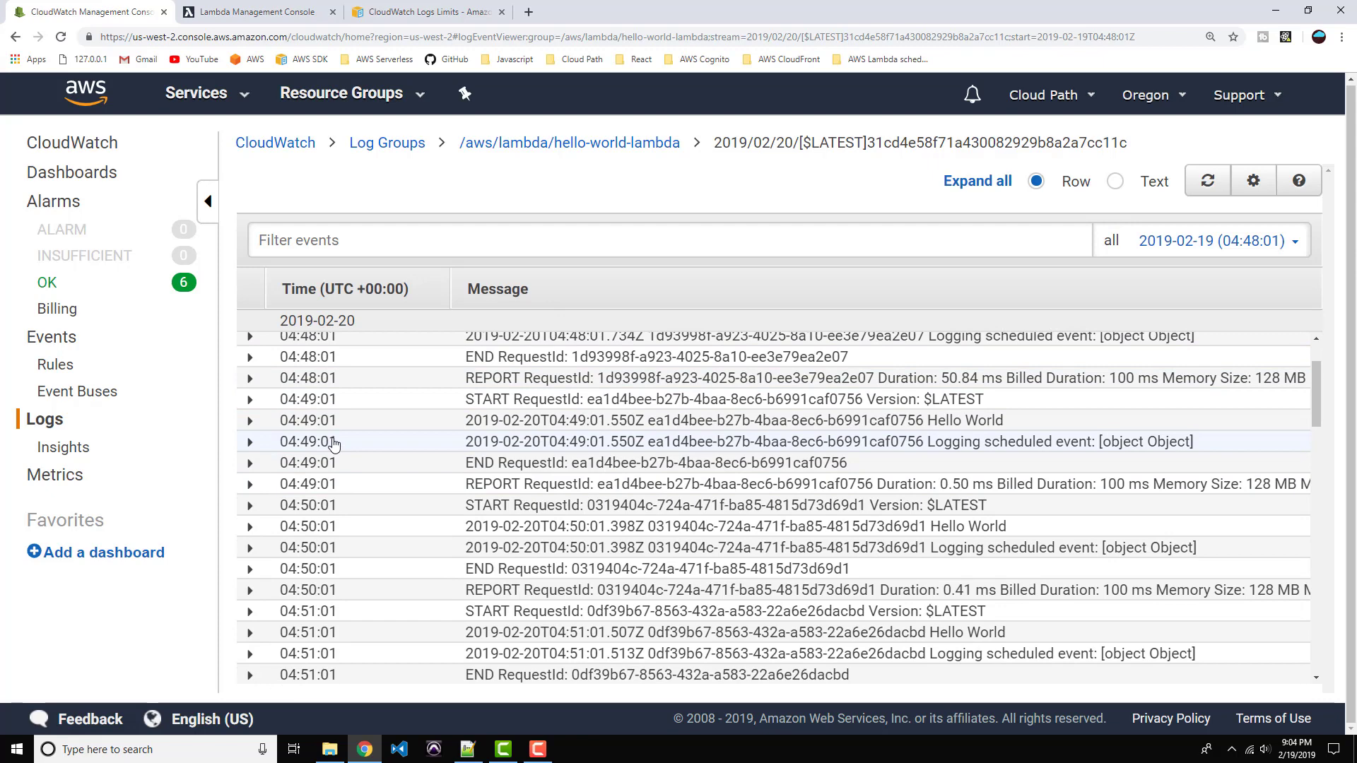
scroll(334, 443, "down", 3)
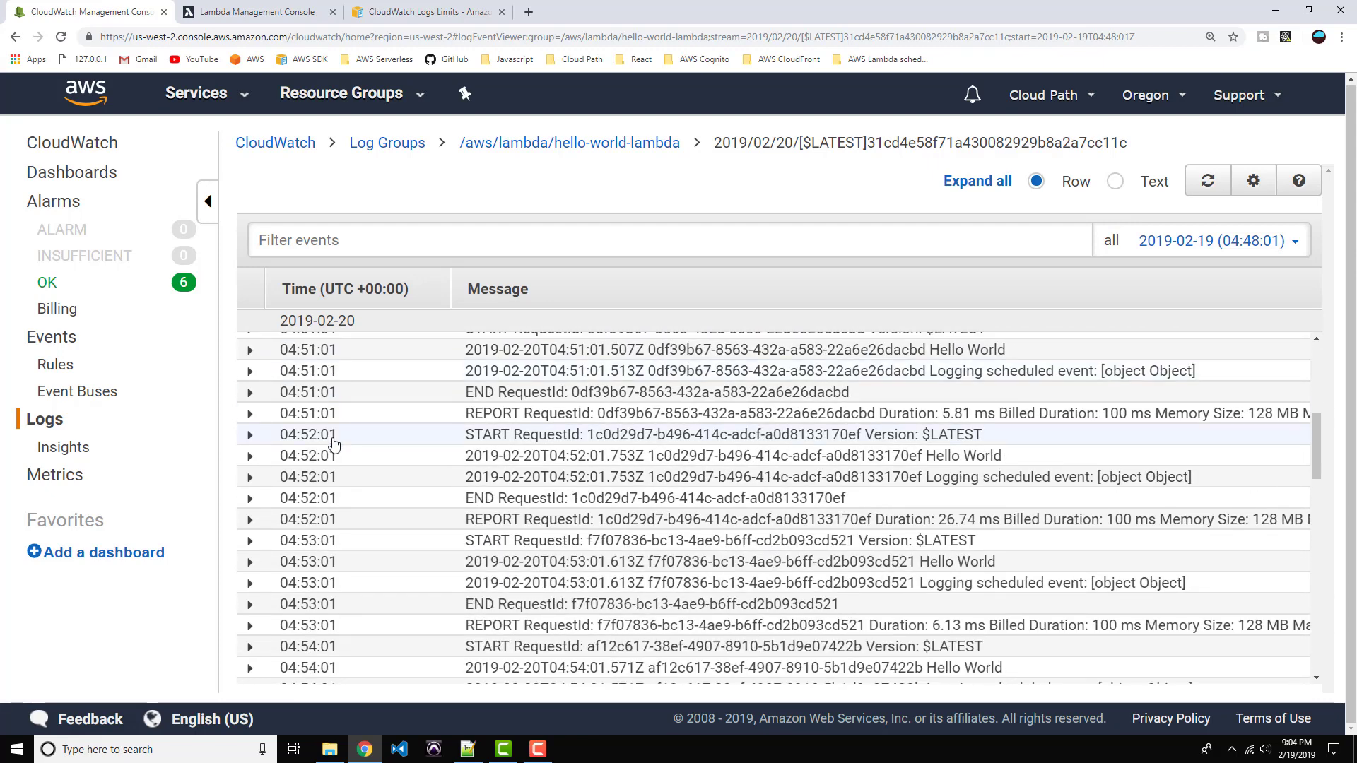
scroll(334, 443, "down", 4)
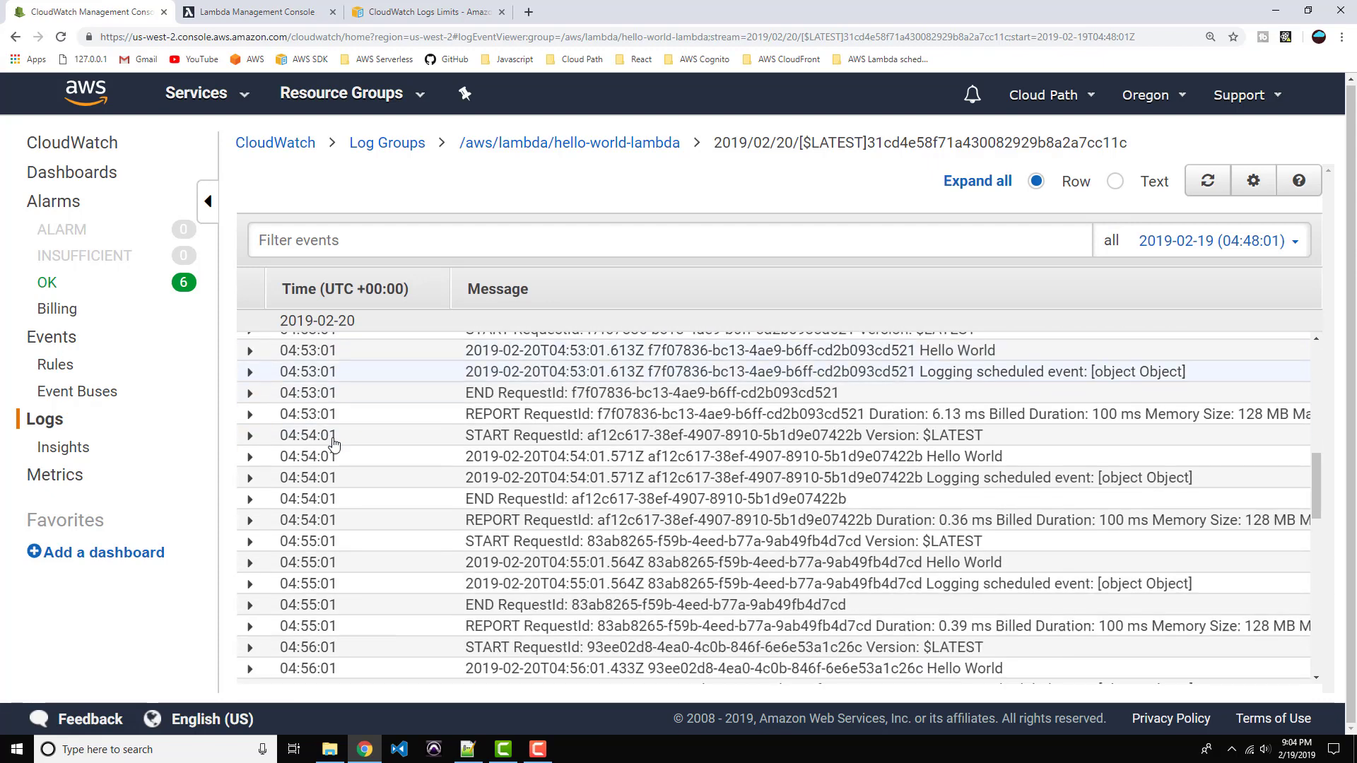
scroll(335, 443, "down", 8)
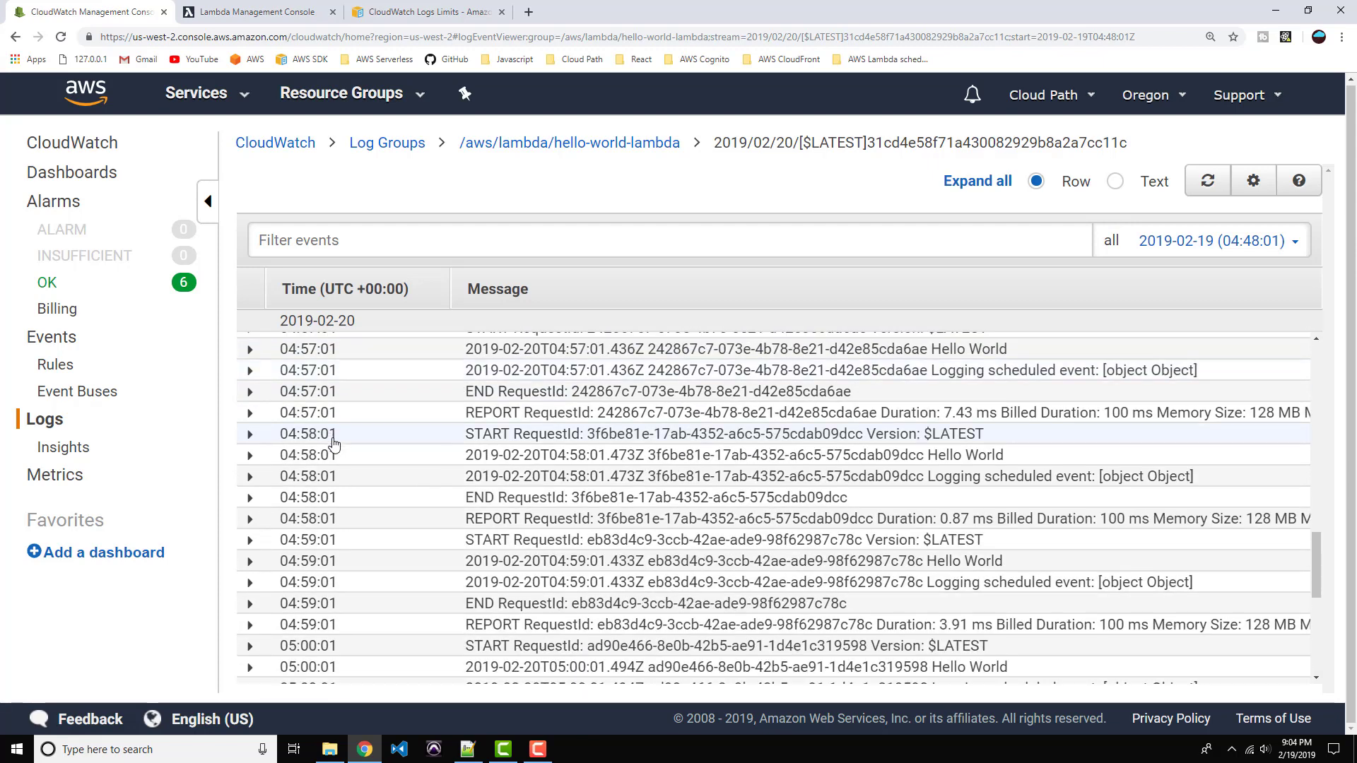
scroll(335, 443, "down", 4)
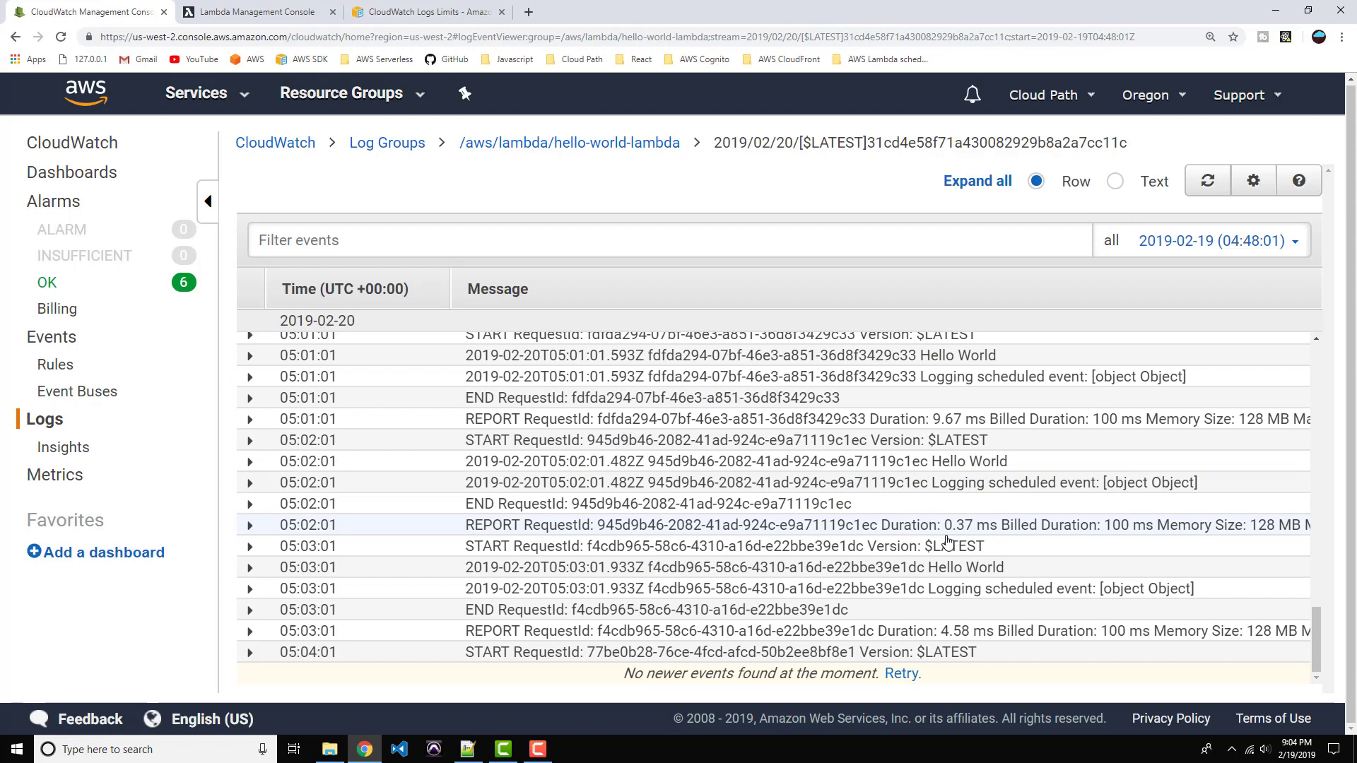
scroll(636, 459, "up", 5)
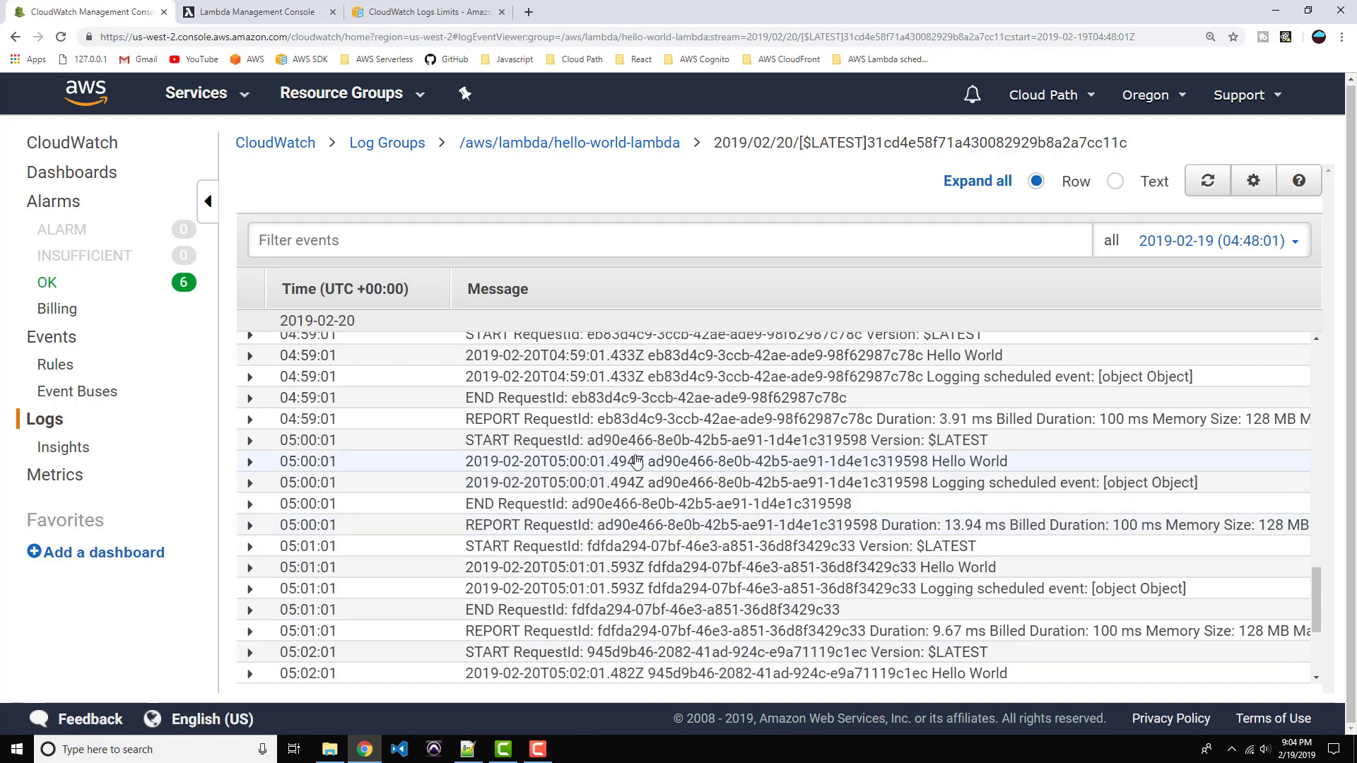
scroll(636, 459, "up", 15)
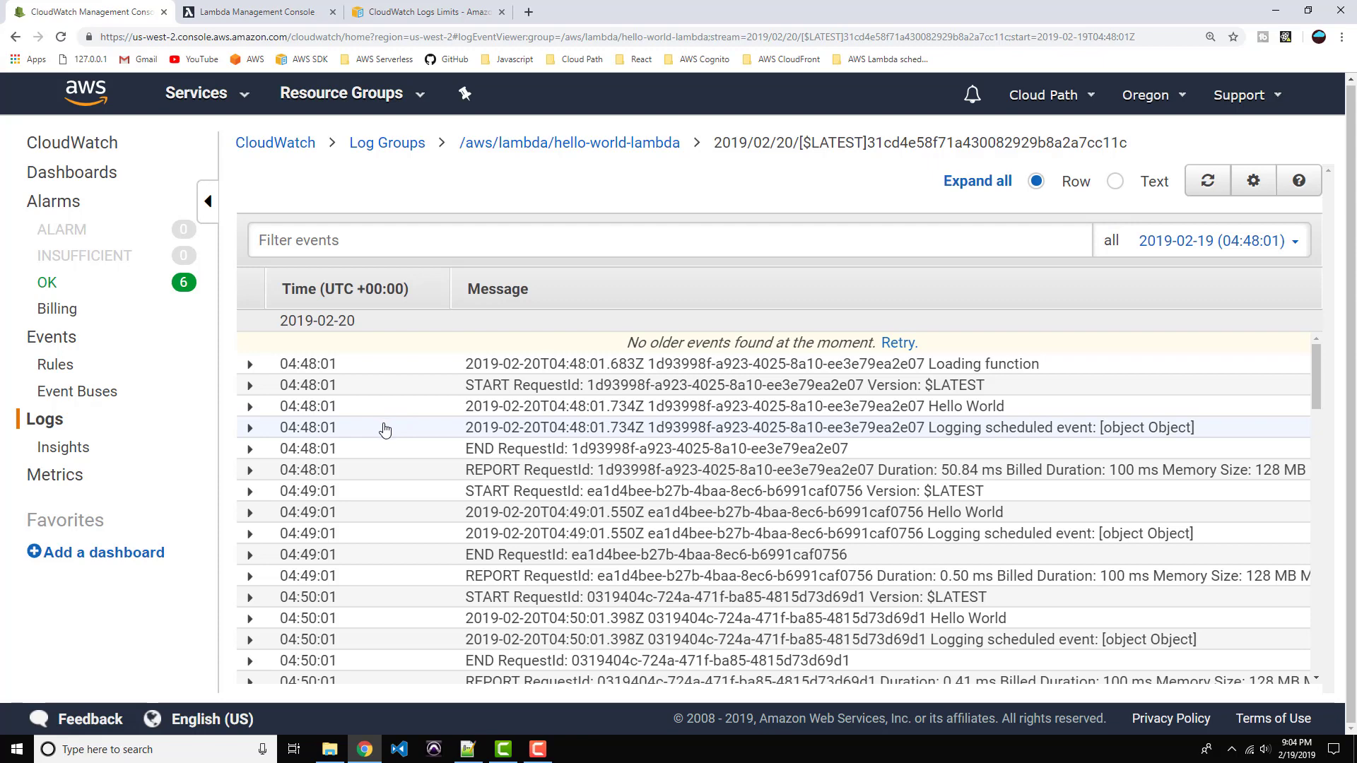
- Delete the hello-world-lambda-rule rule from the CloudWatch event rules
left_click(52, 338)
left_click(56, 366)
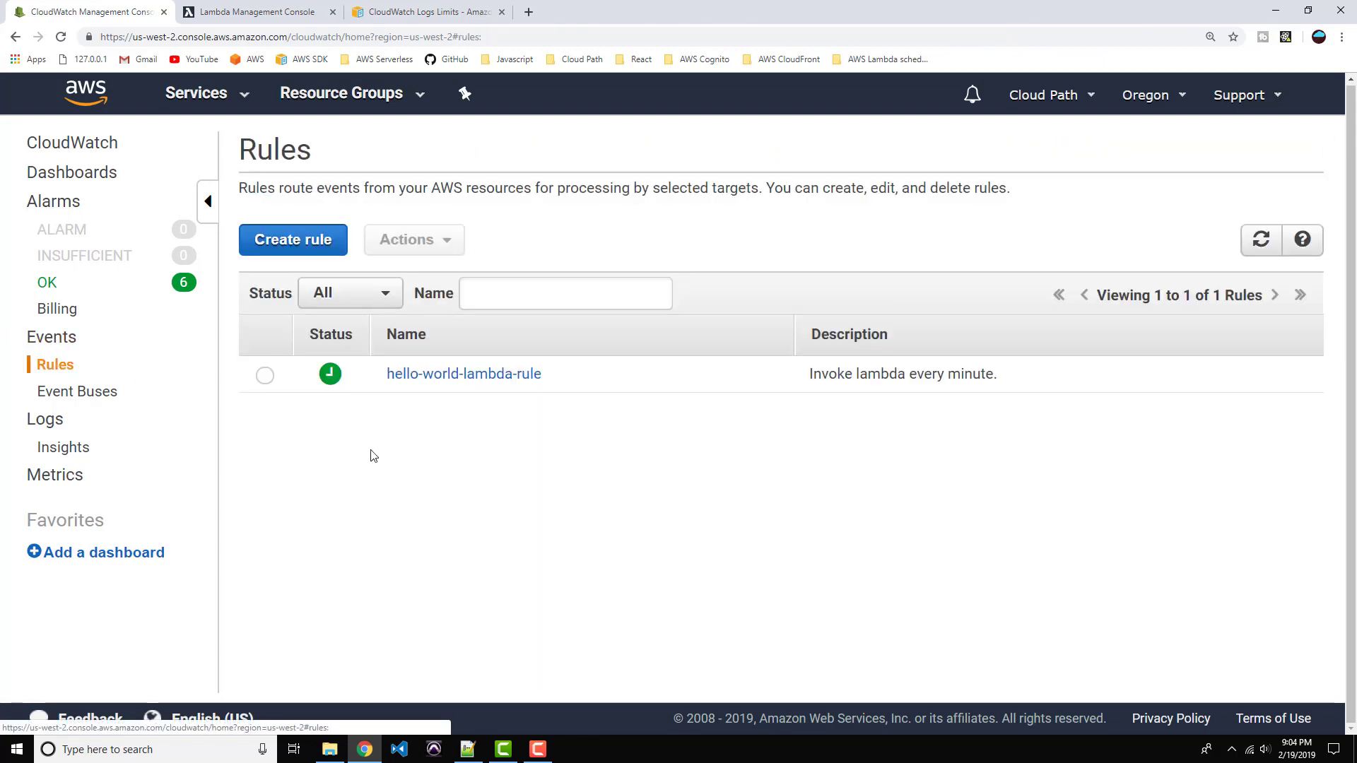
left_click(265, 376)
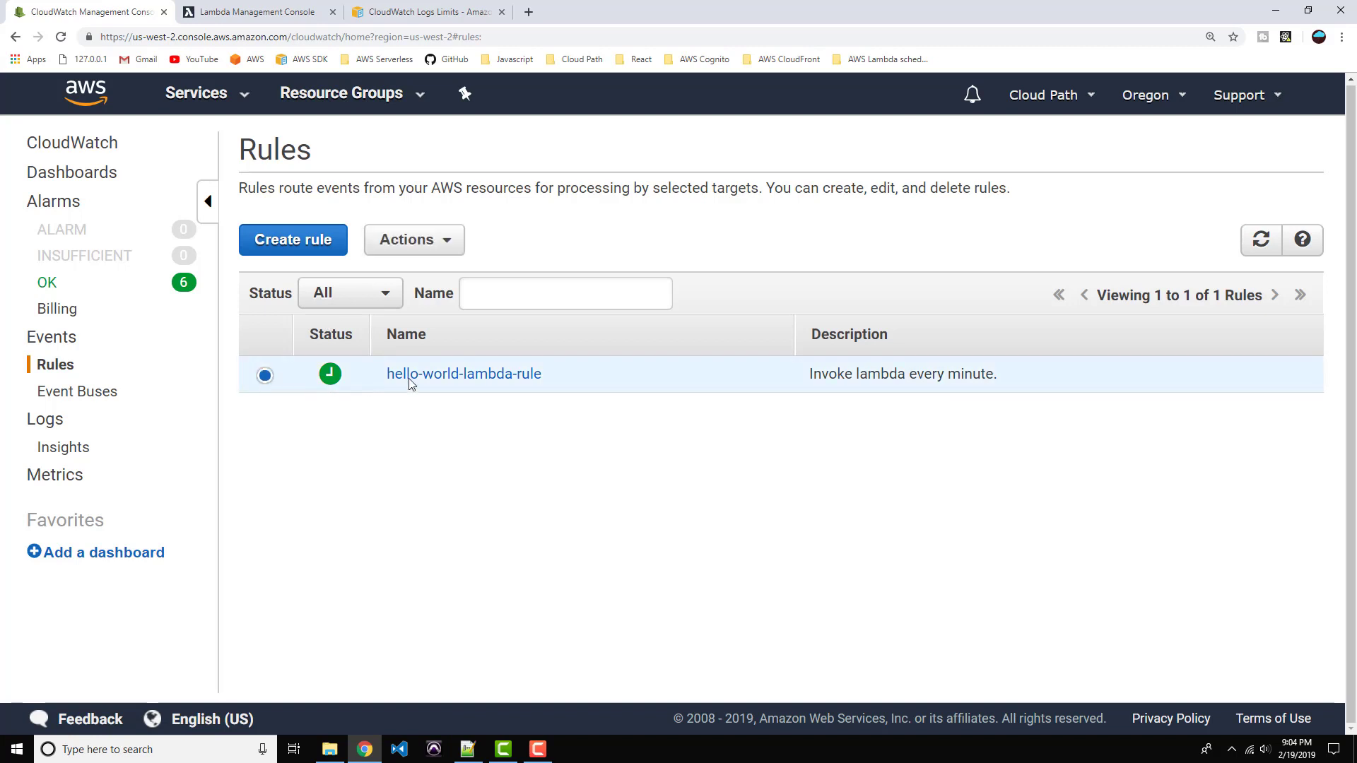
left_click(442, 252)
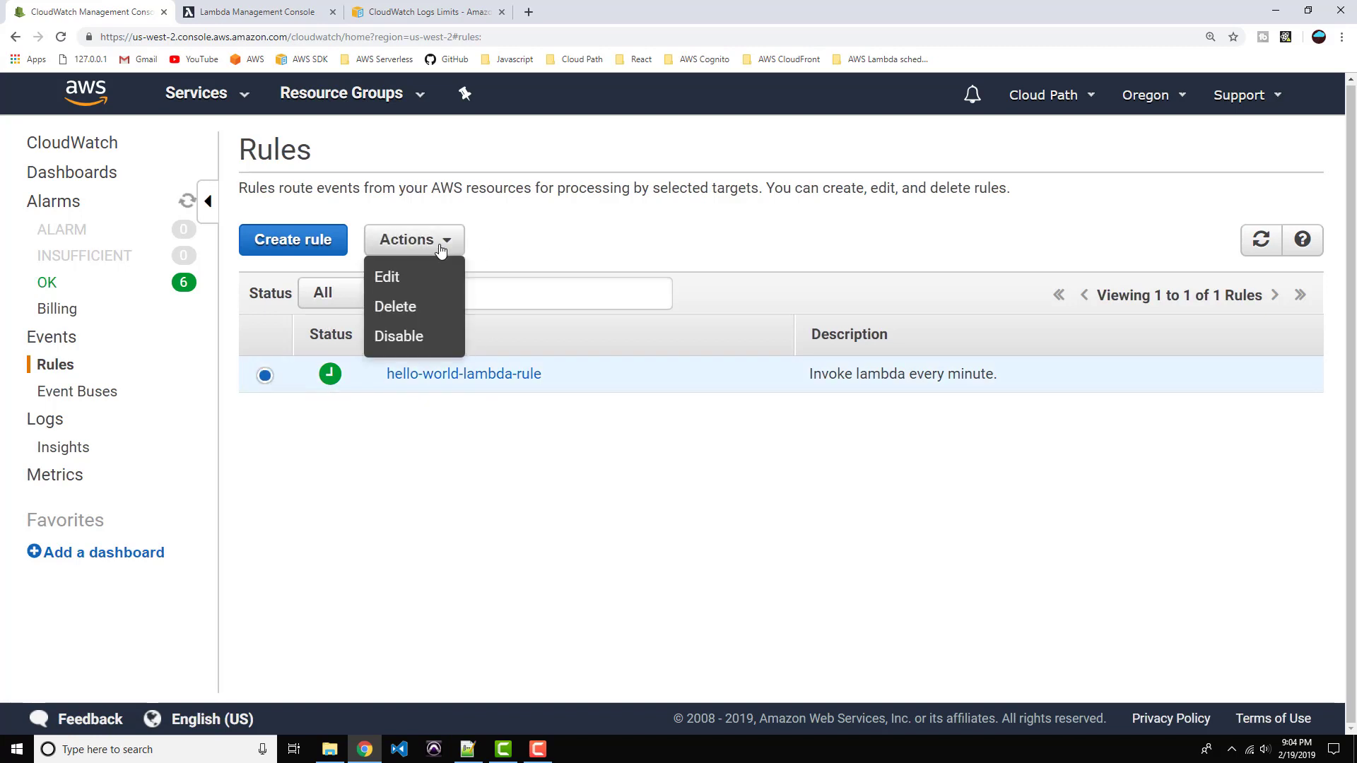
left_click(399, 304)
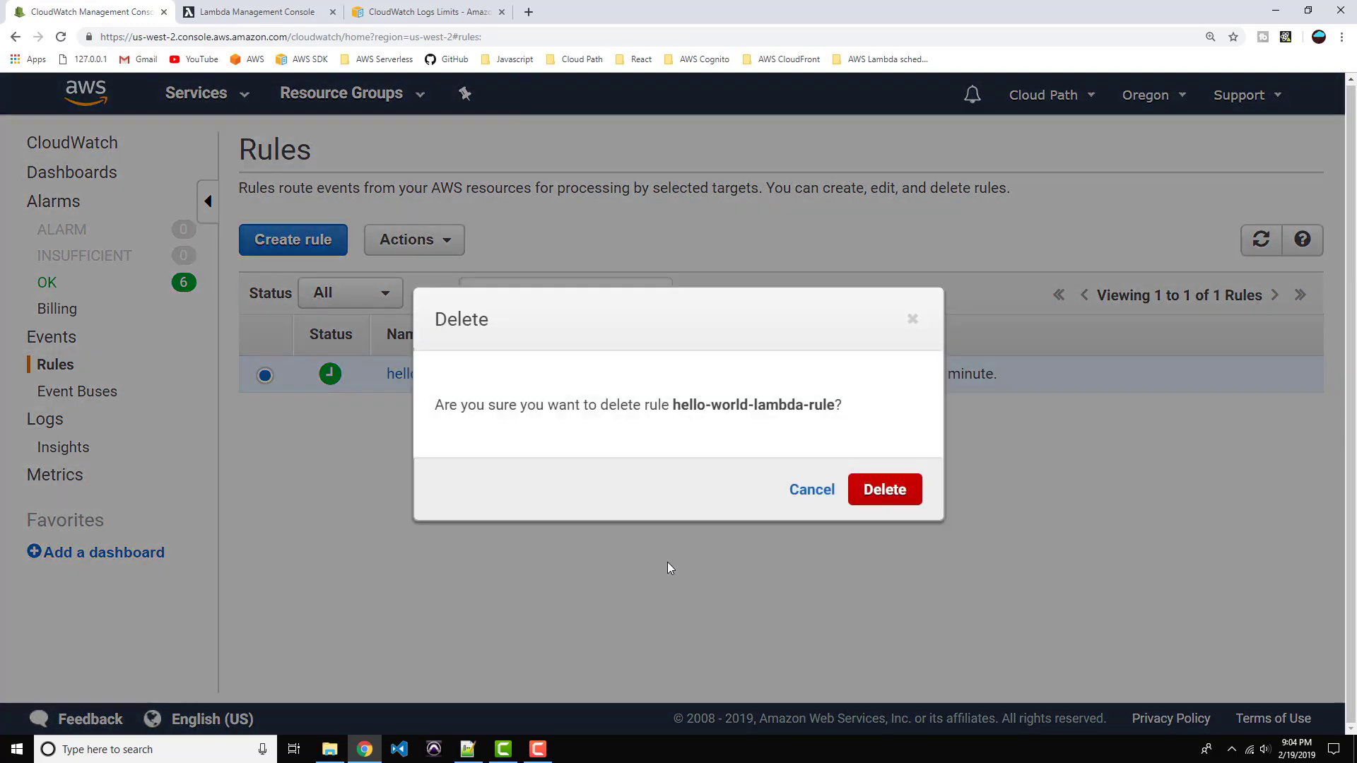
left_click(878, 497)
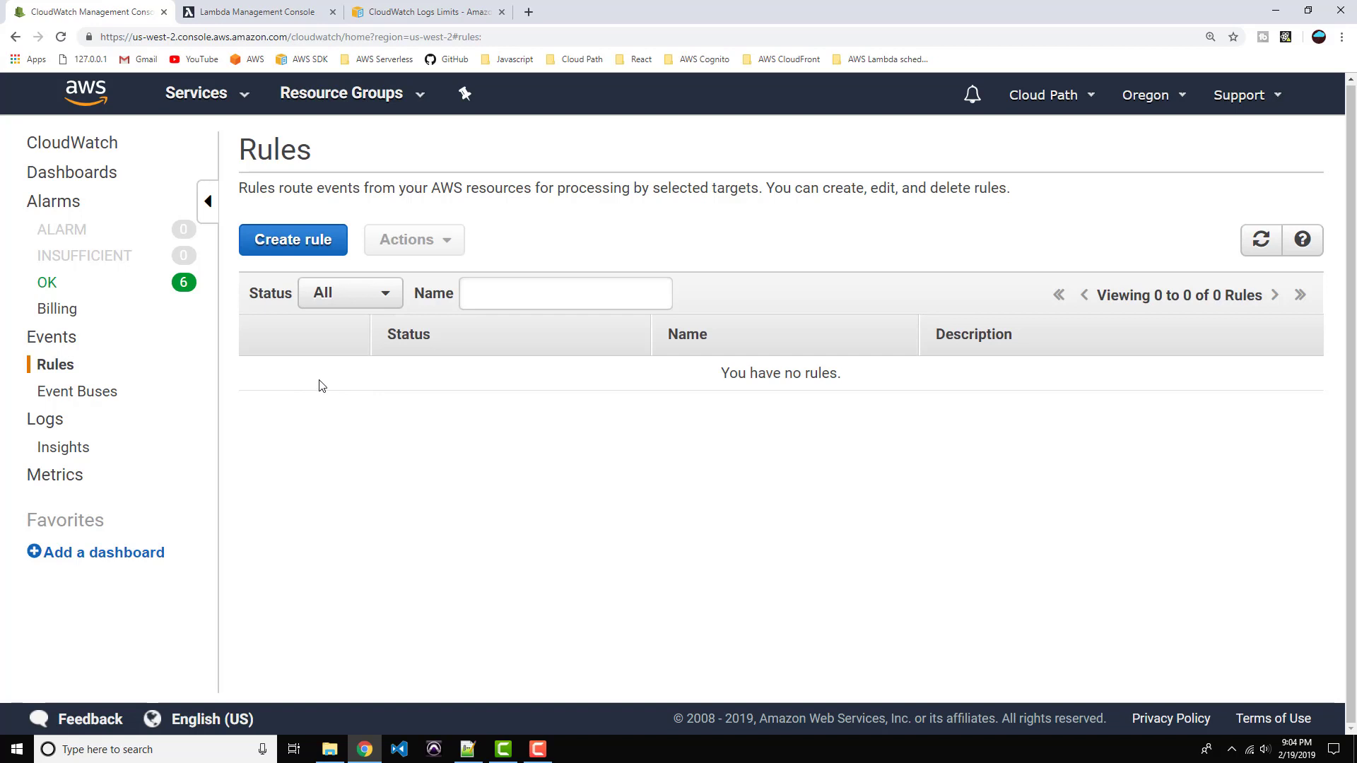
- Switch to the Lambda service and delete the hello-world-lambda function
left_click(195, 91)
left_click(97, 229)
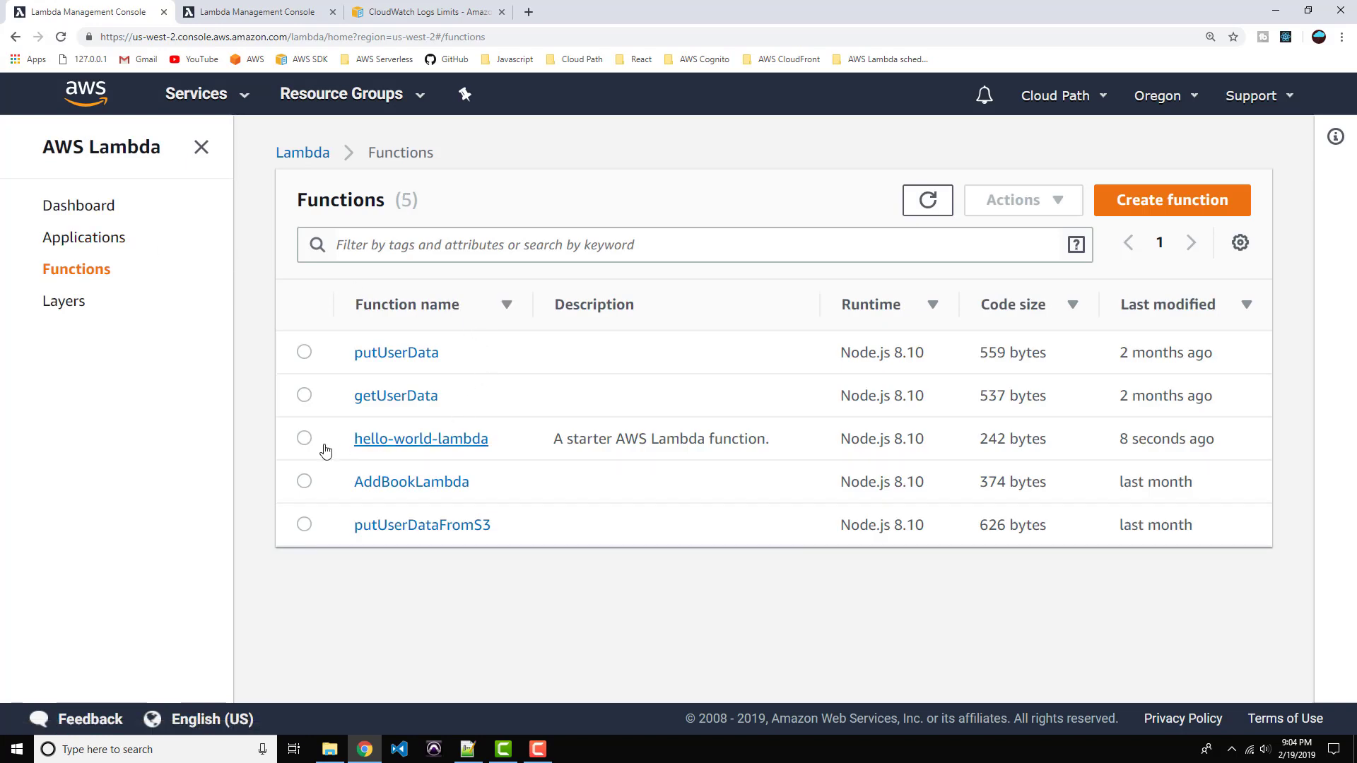
left_click(305, 440)
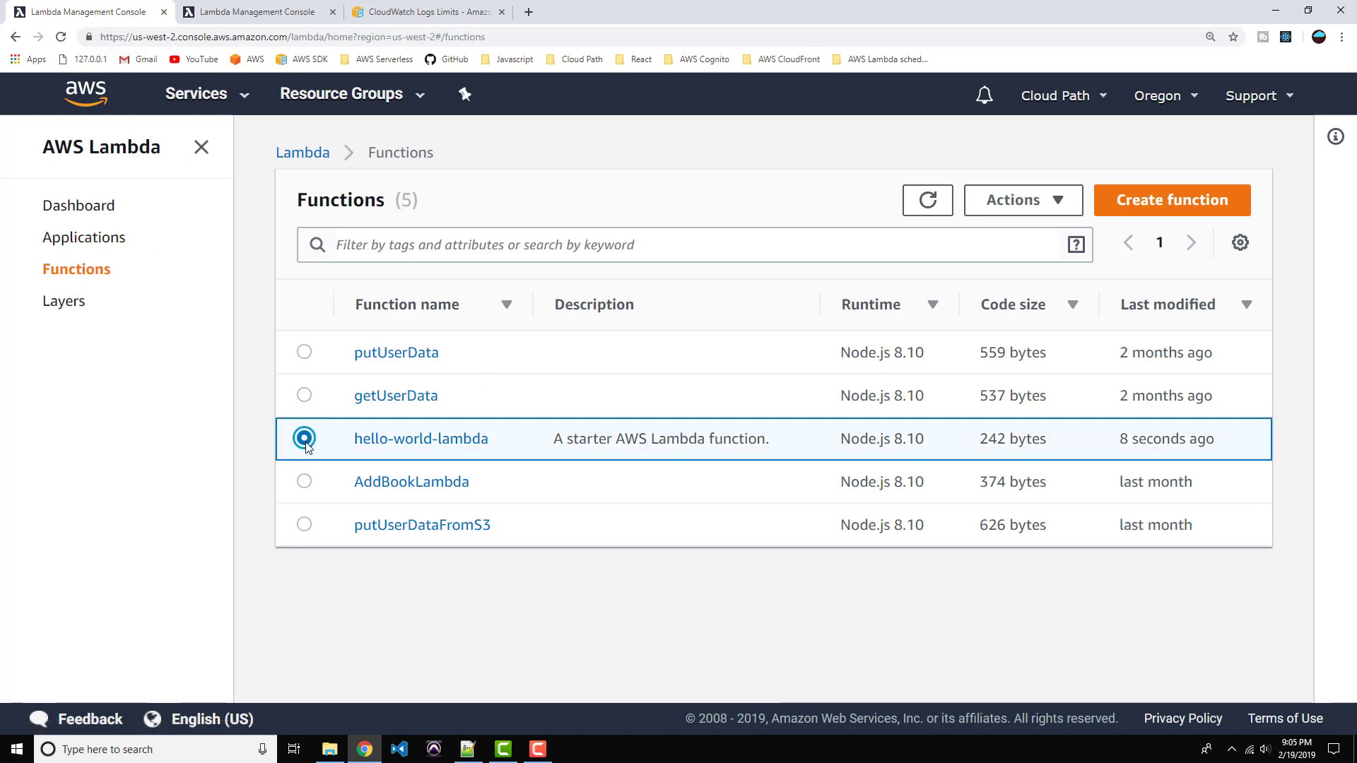
left_click(1015, 199)
left_click(1005, 296)
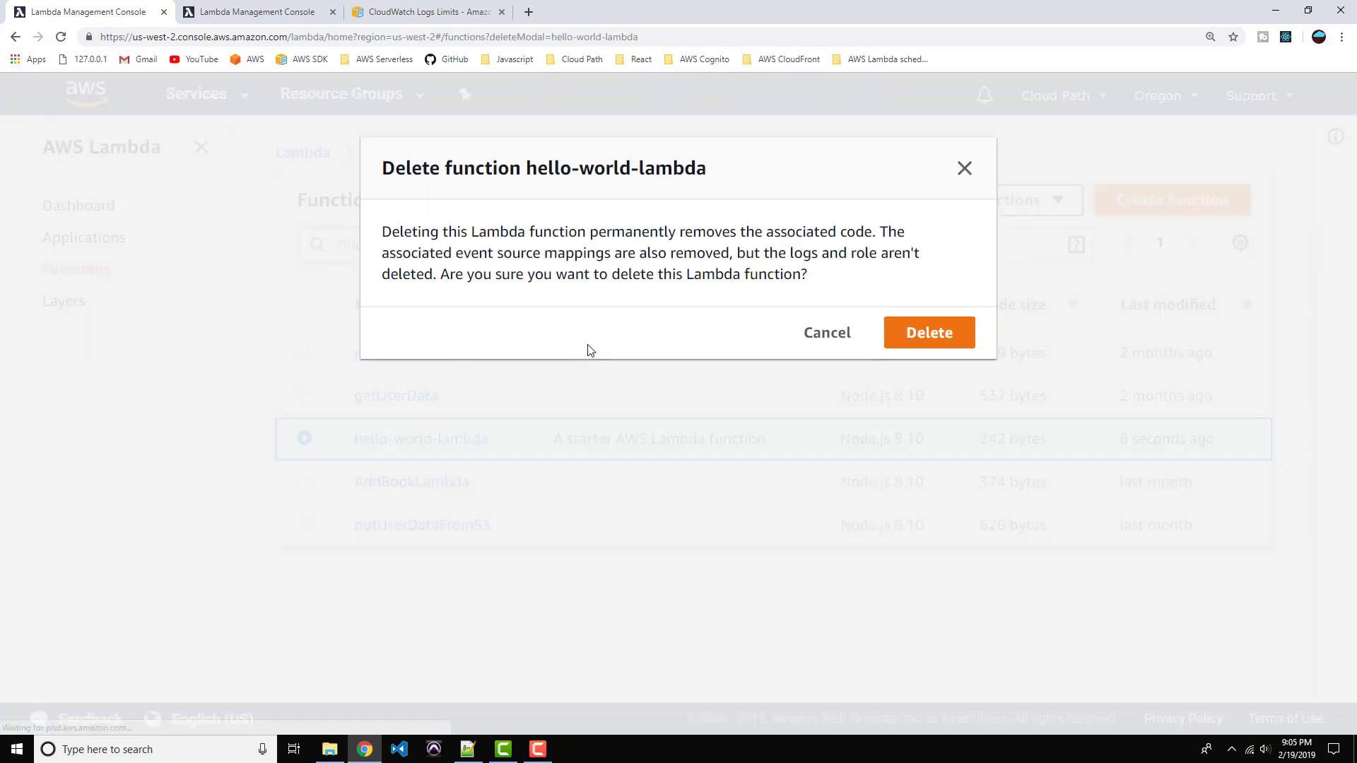
left_click(903, 339)
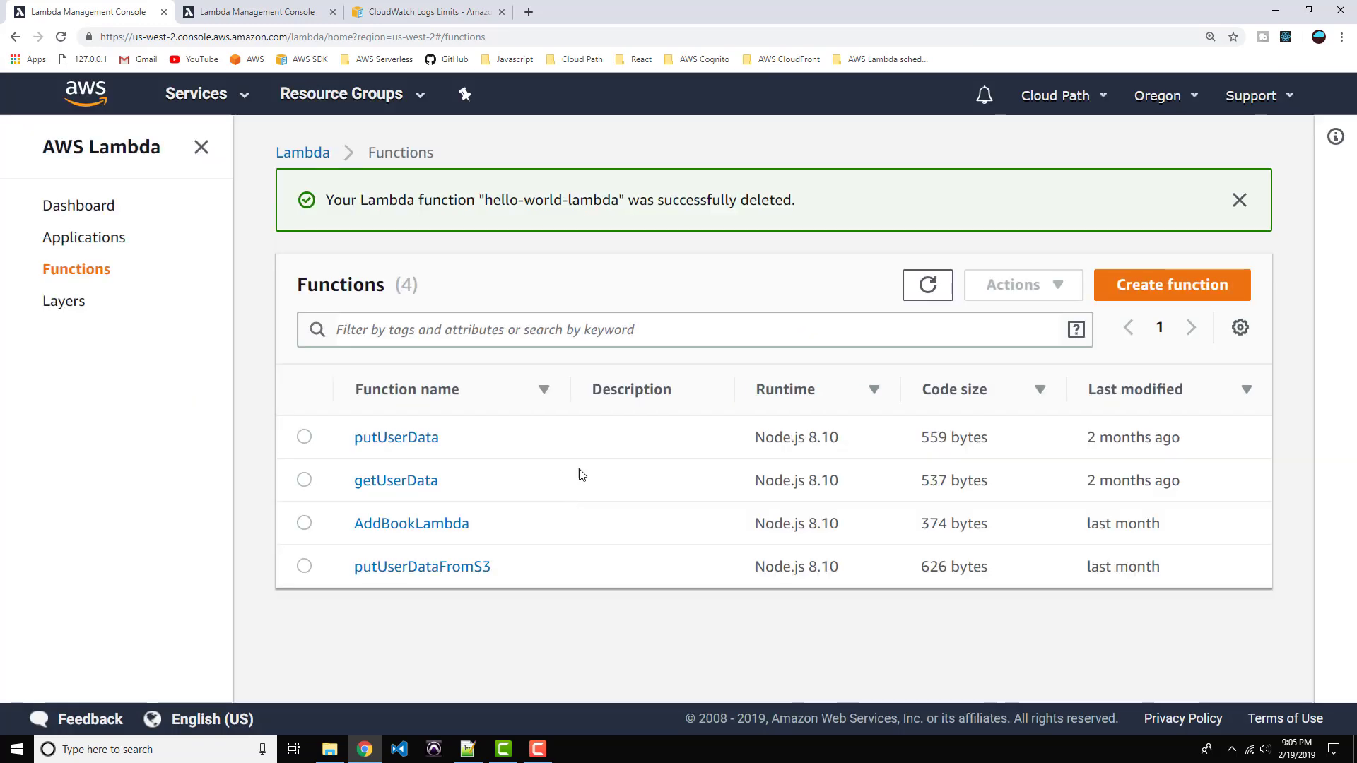
- Switch to the IAM service and delete the hello-world-lambda-role role
left_click(208, 102)
left_click(64, 262)
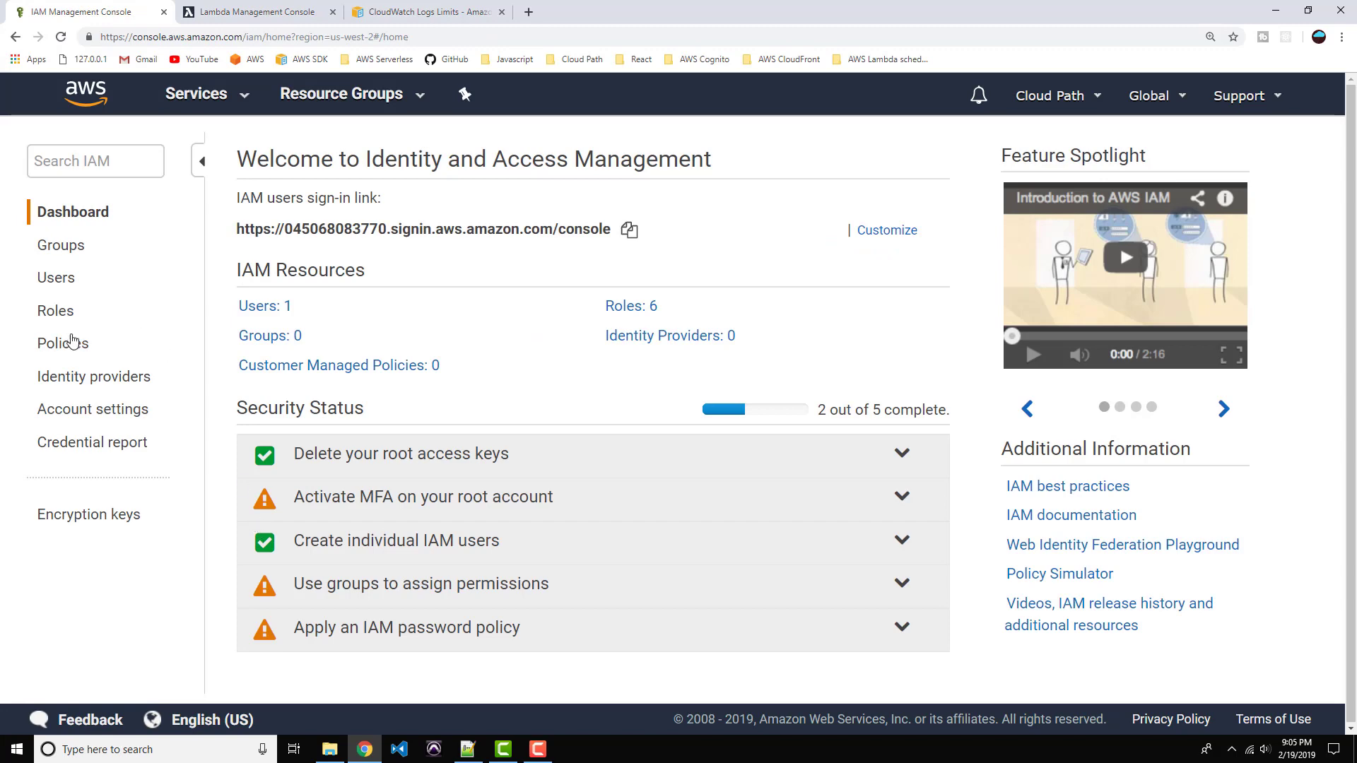
left_click(56, 311)
scroll(367, 591, "down", 7)
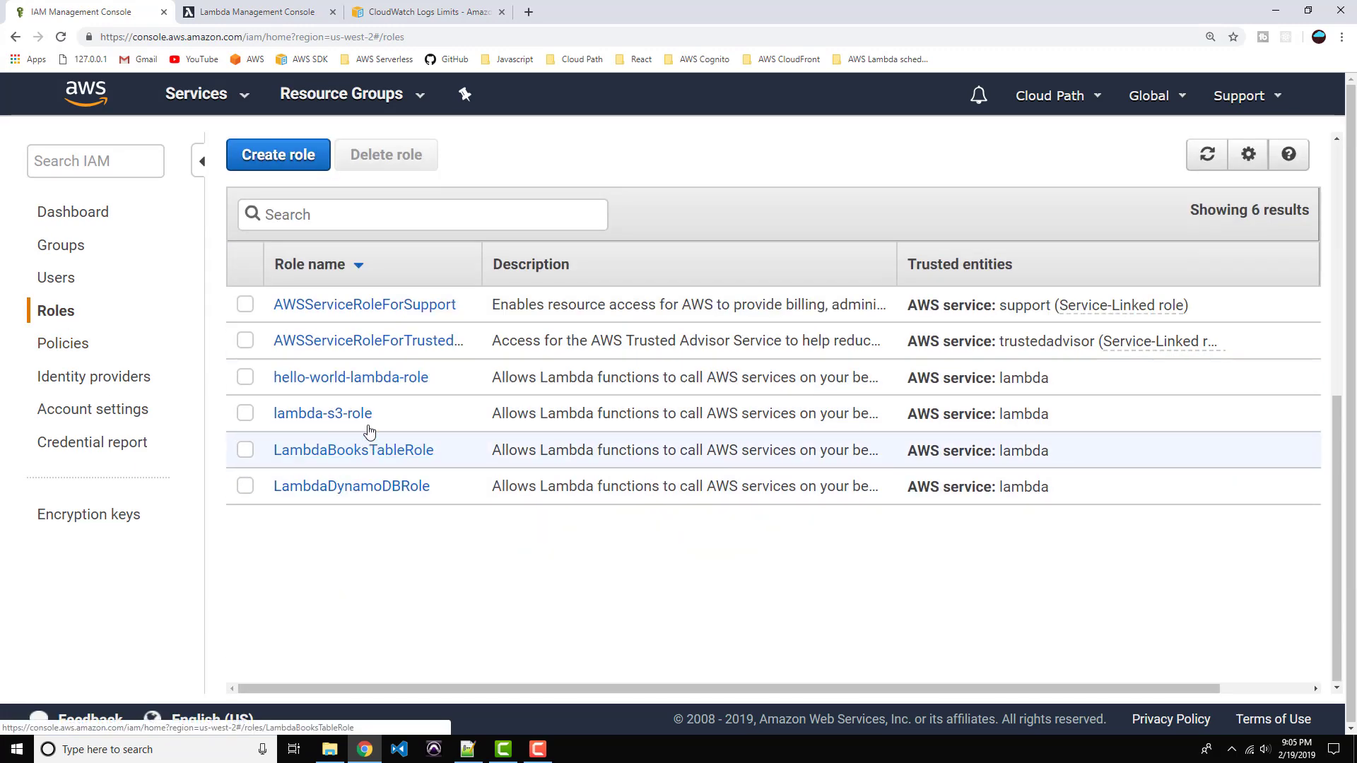
left_click(244, 378)
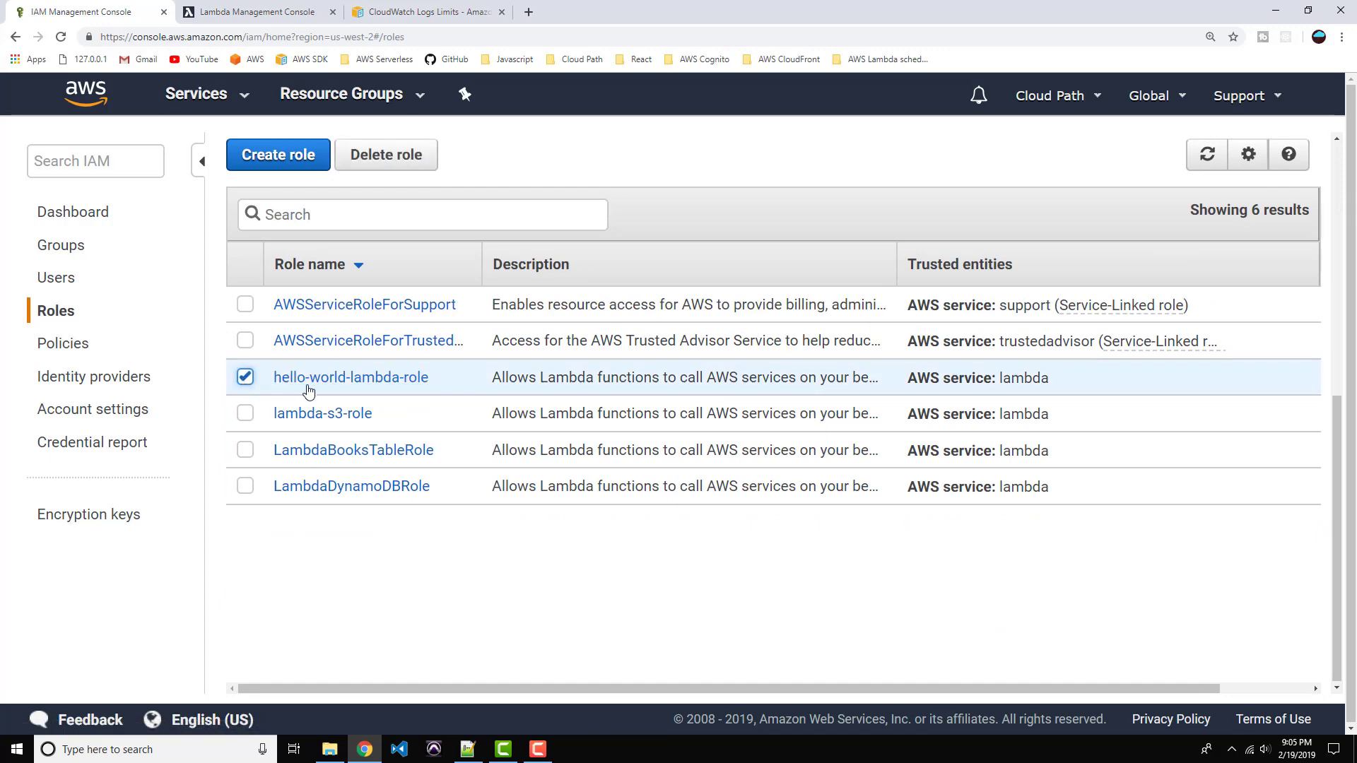
left_click(386, 154)
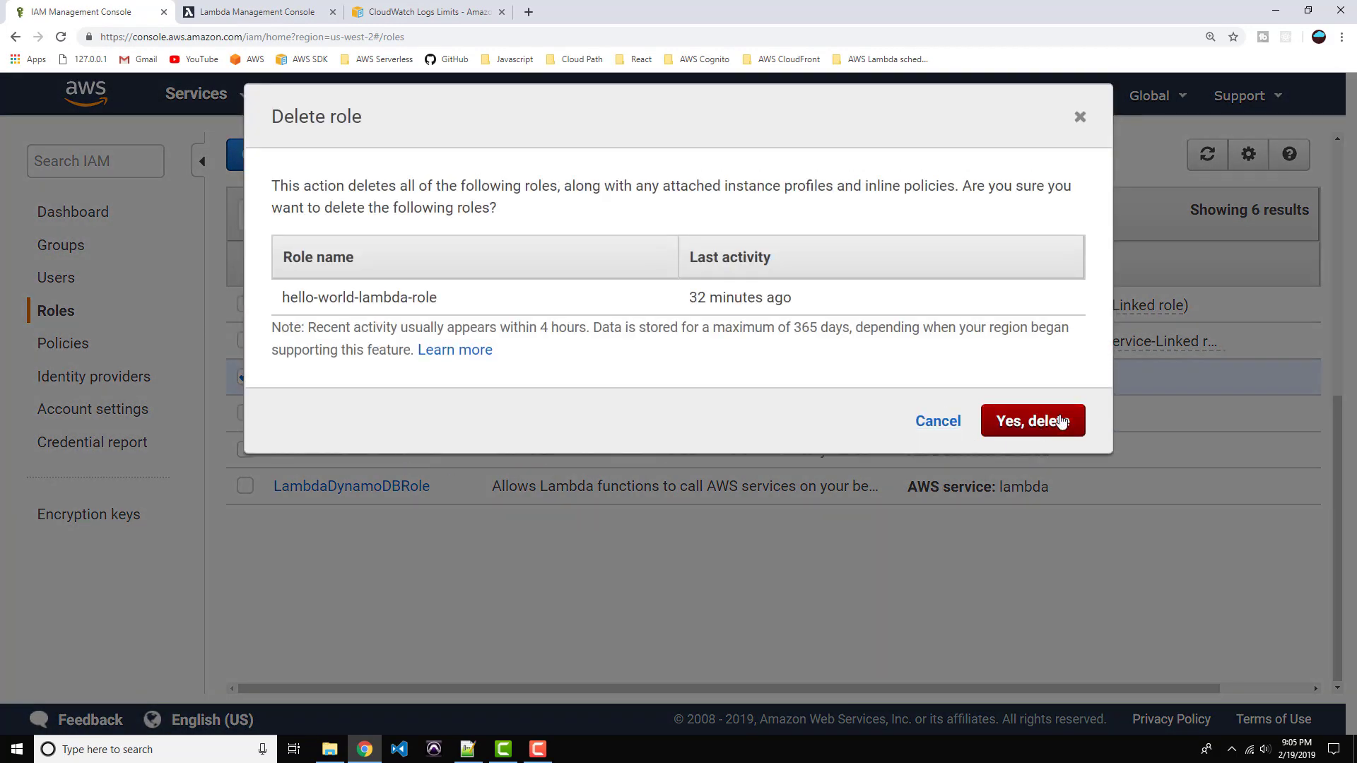
left_click(1038, 423)
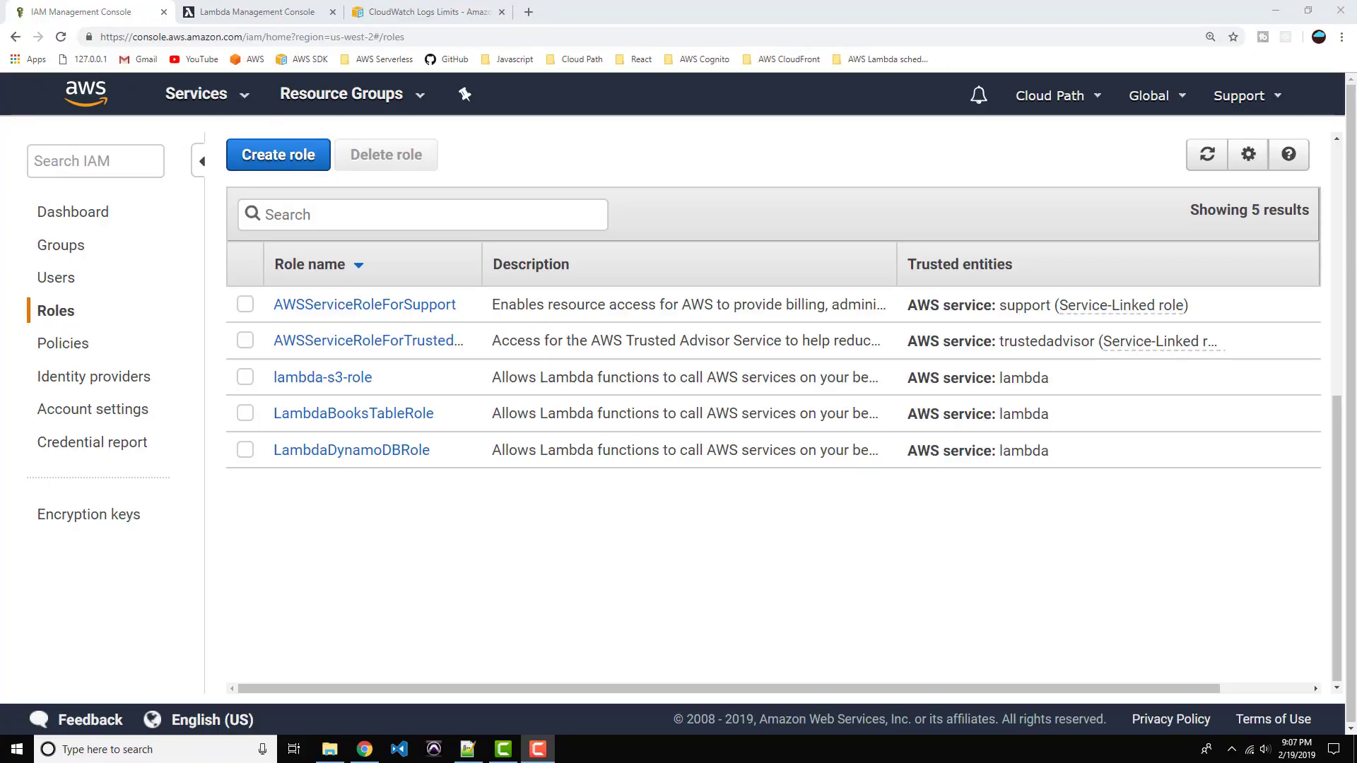